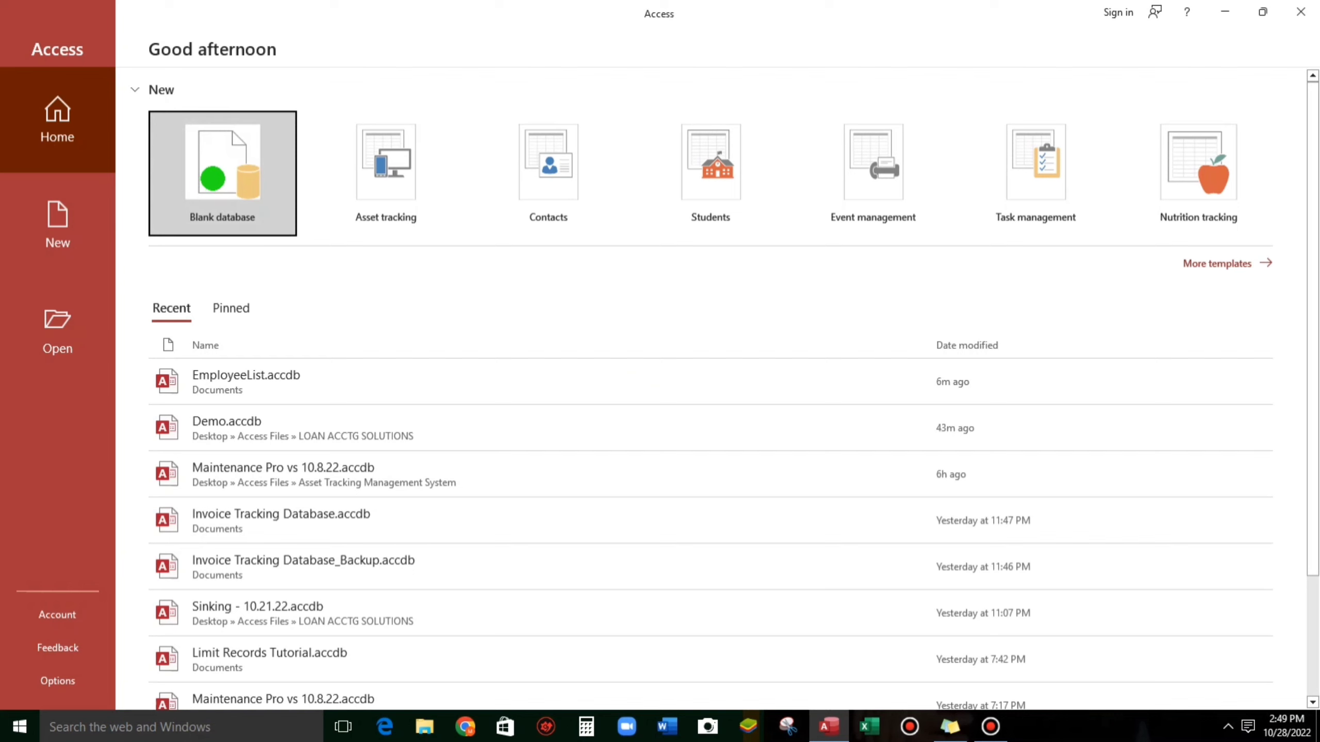
# Create a new blank database with the file name EmployeeList.accdb
pyautogui.click(212, 179)
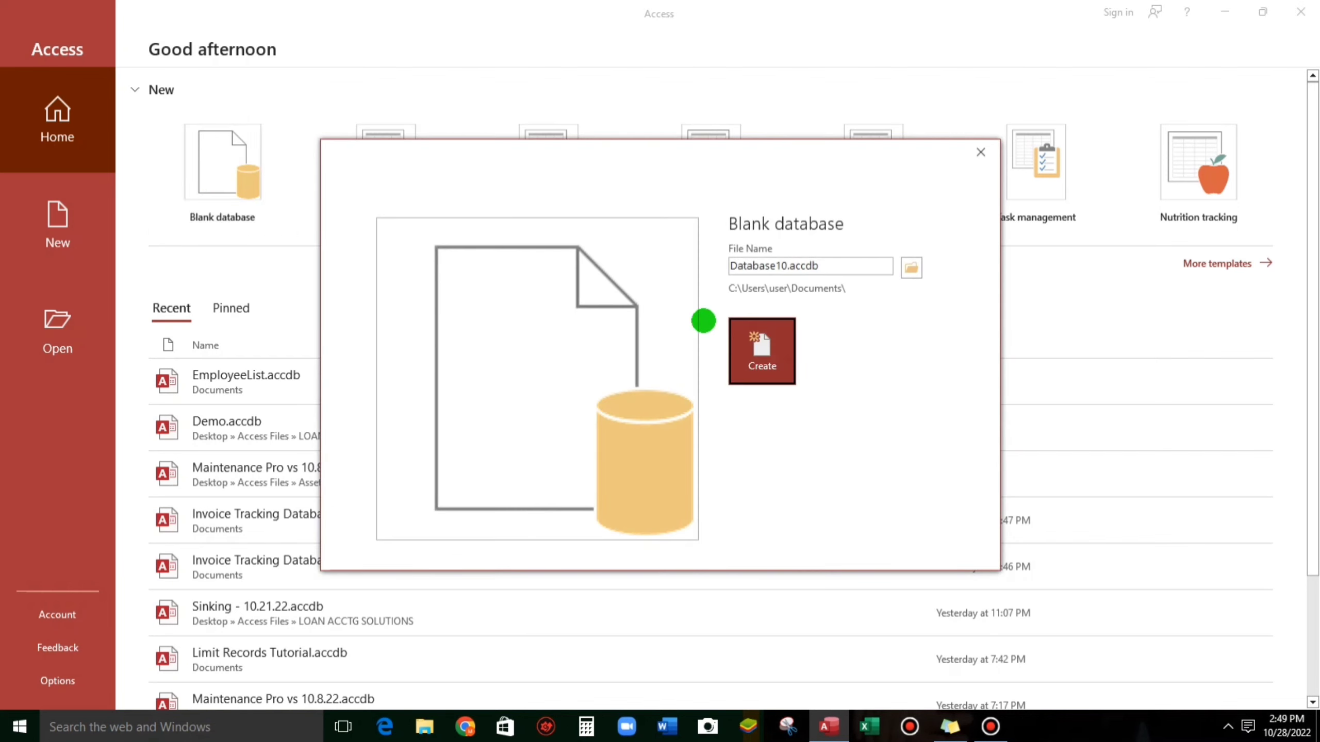
pyautogui.click(729, 264)
pyautogui.moveTo(730, 264); pyautogui.dragTo(787, 265)
pyautogui.write('EmployeeList')
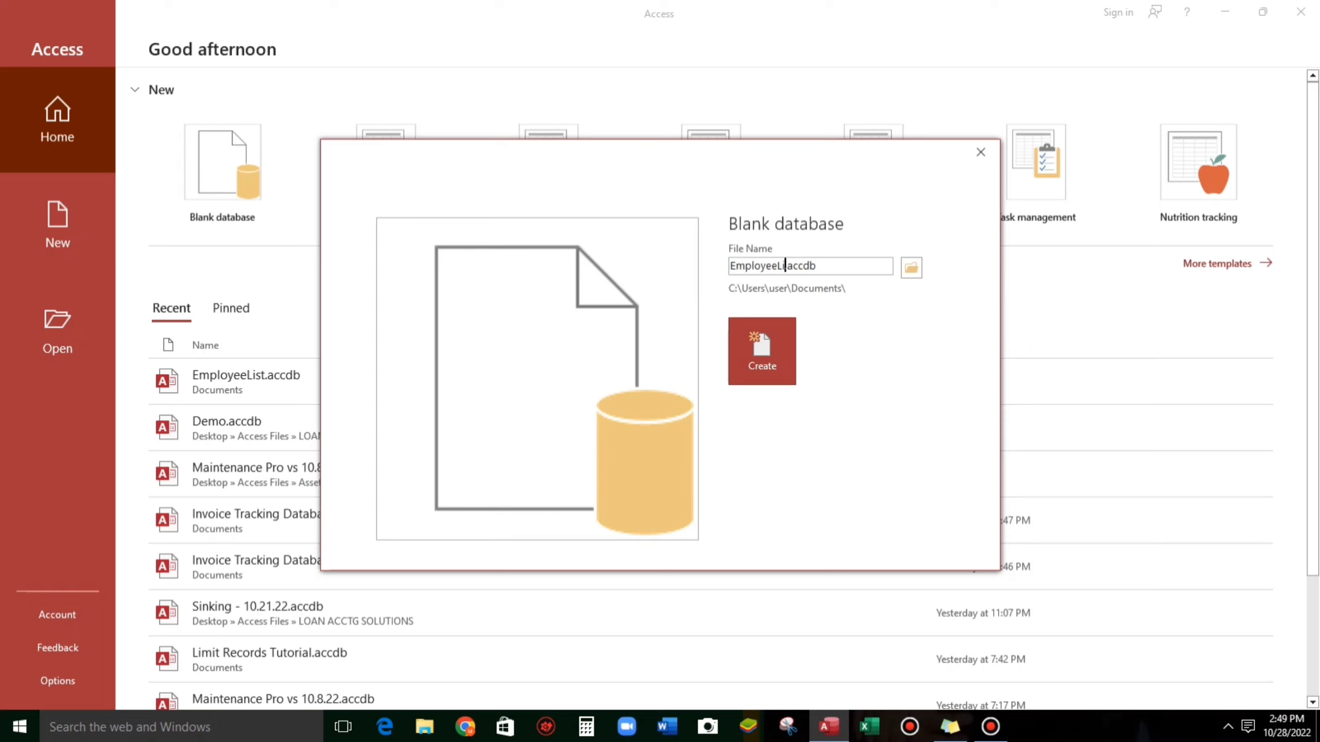
pyautogui.click(777, 378)
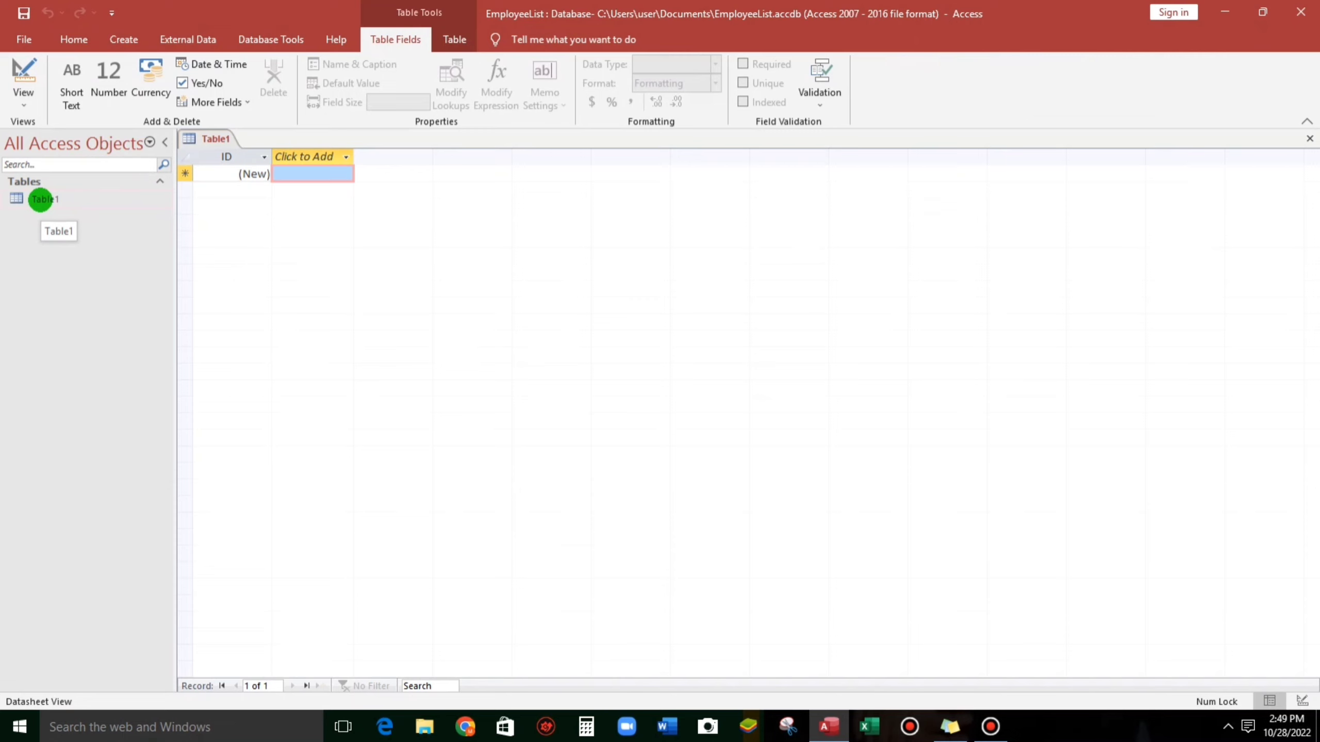
# Add Short Text fields LastName and FirstName and a Number field Age to Table1
pyautogui.click(123, 39)
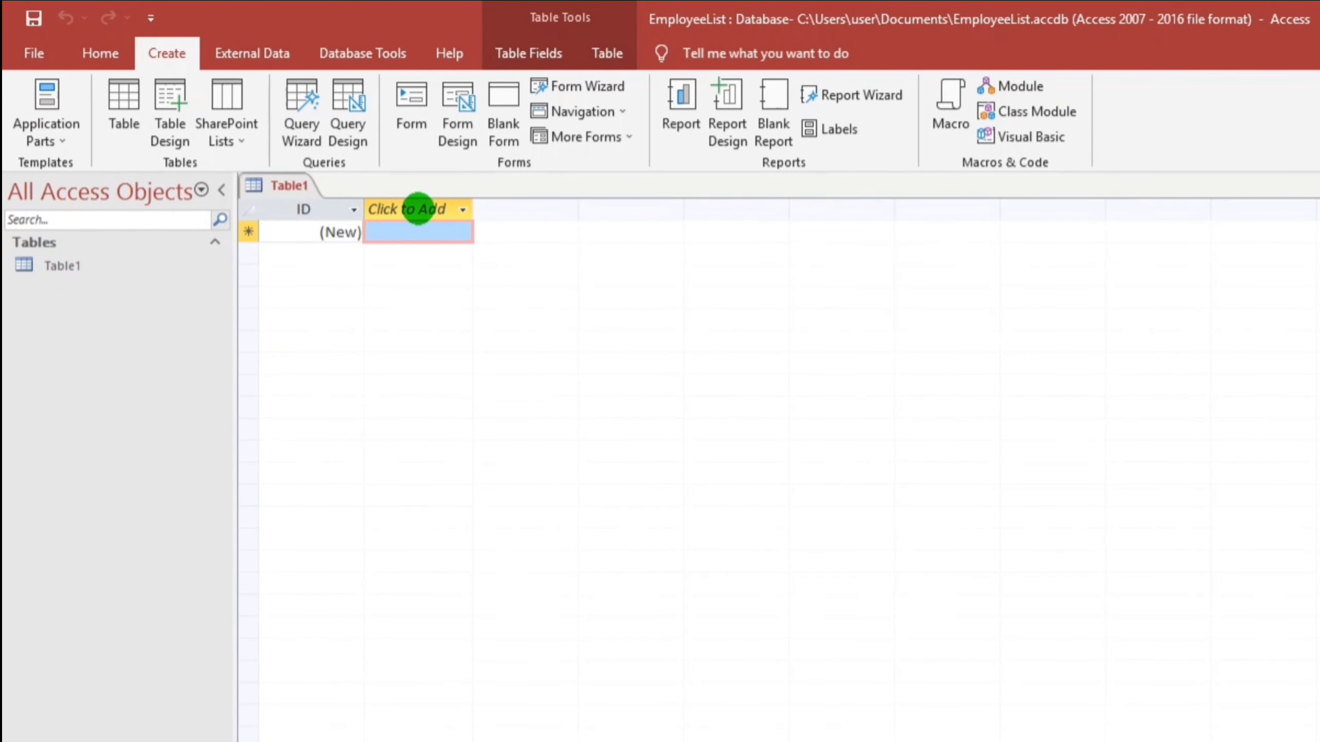
pyautogui.click(463, 210)
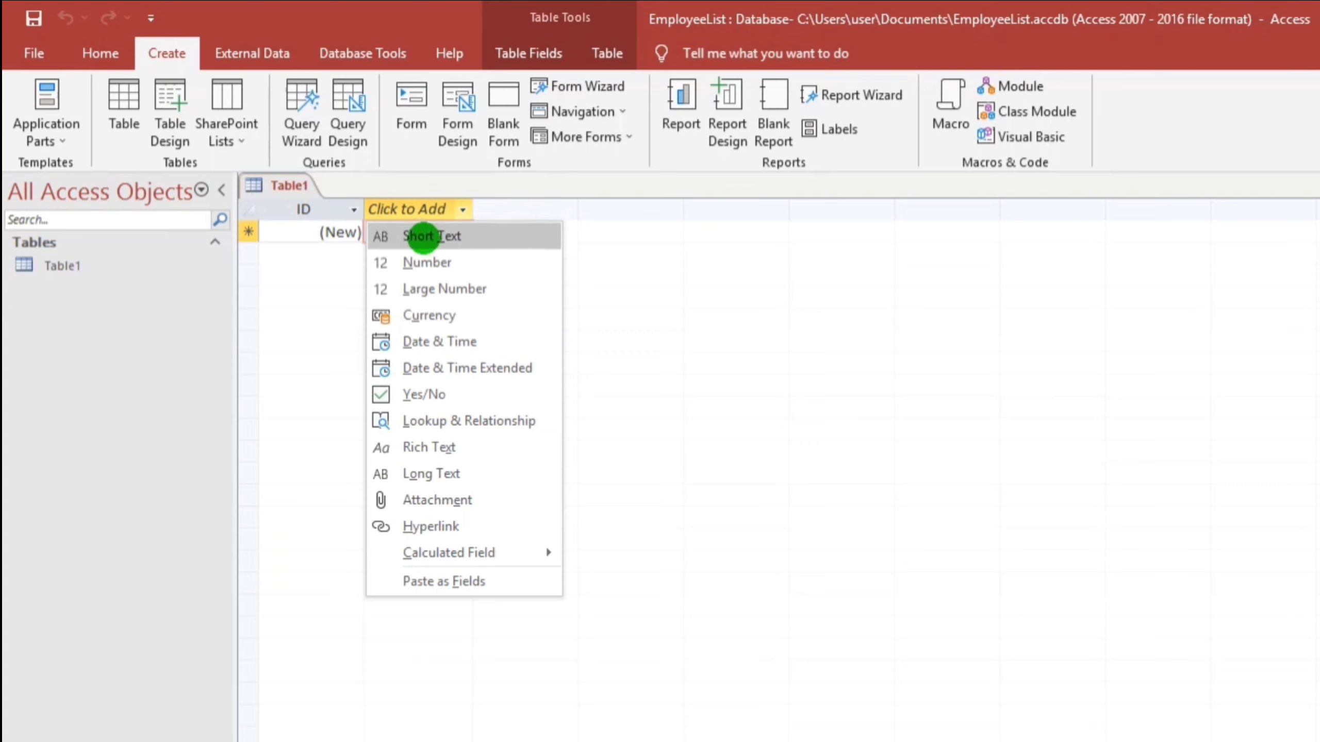
pyautogui.click(423, 236)
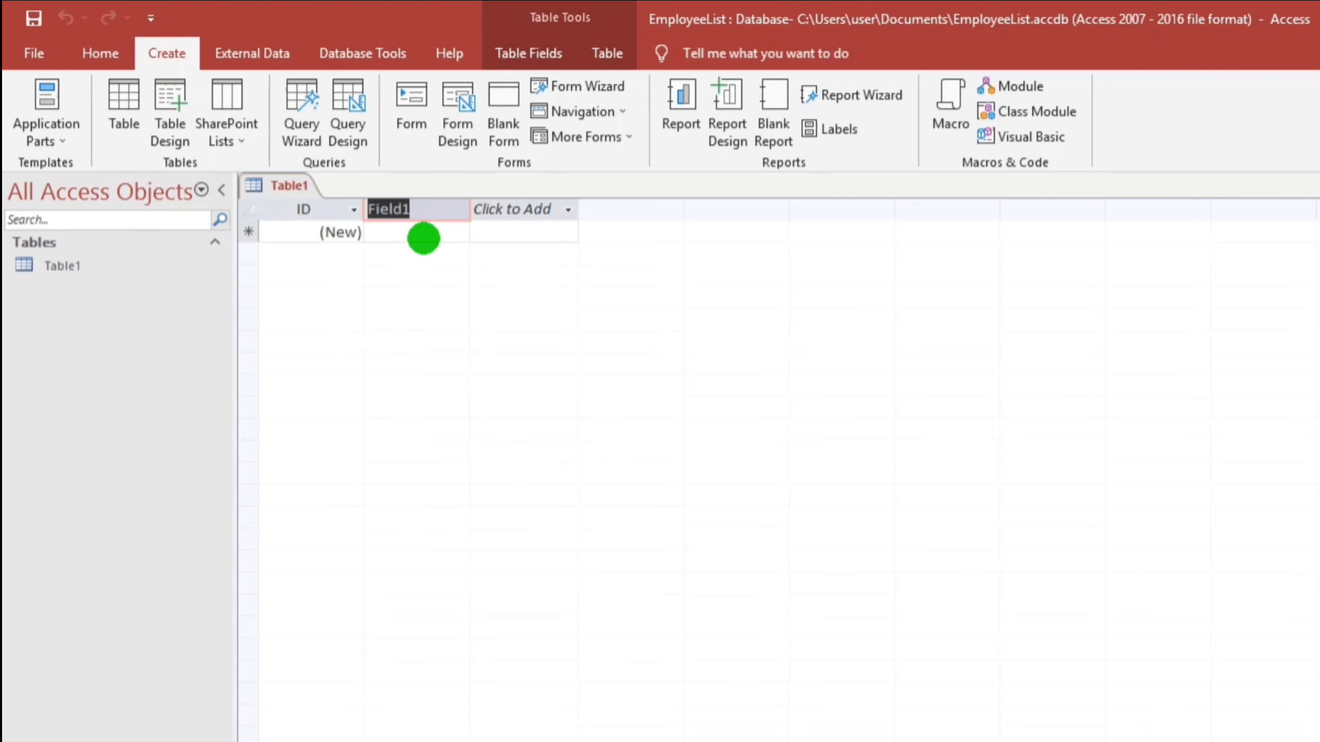
pyautogui.write('LastName')
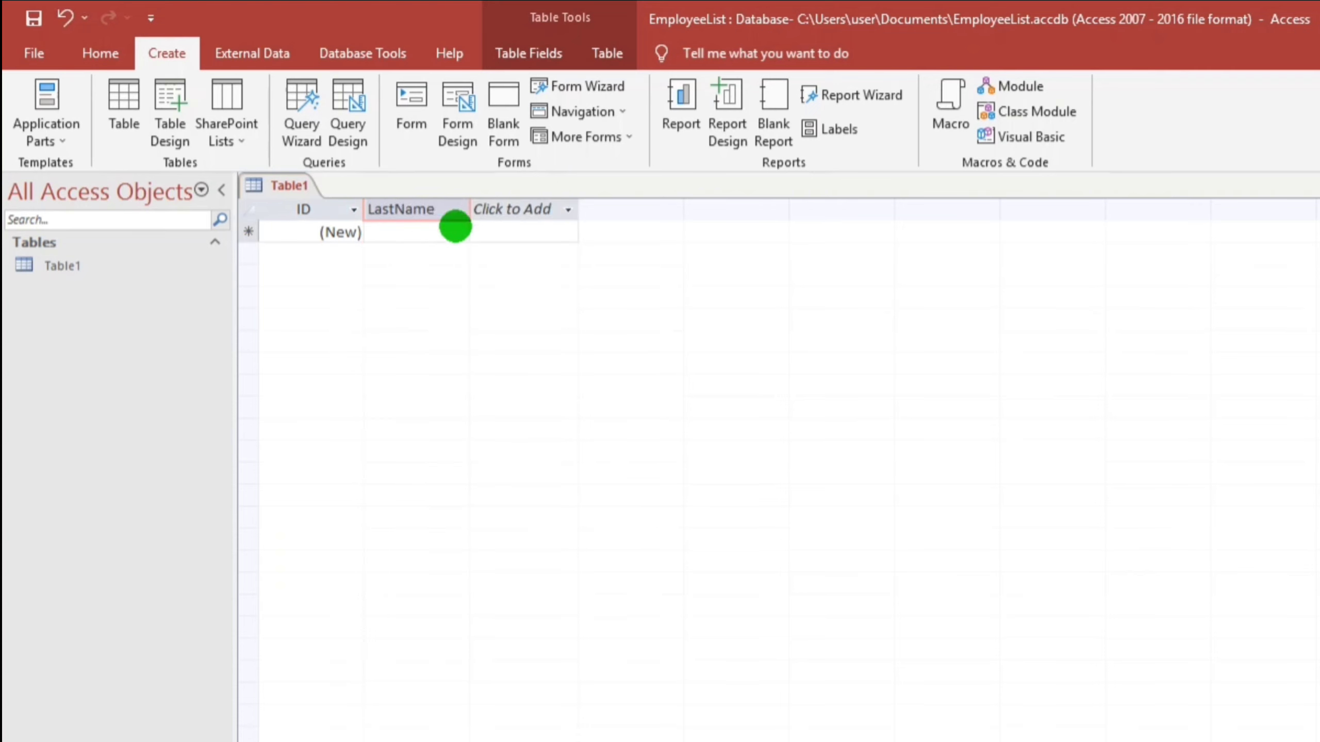
pyautogui.click(519, 210)
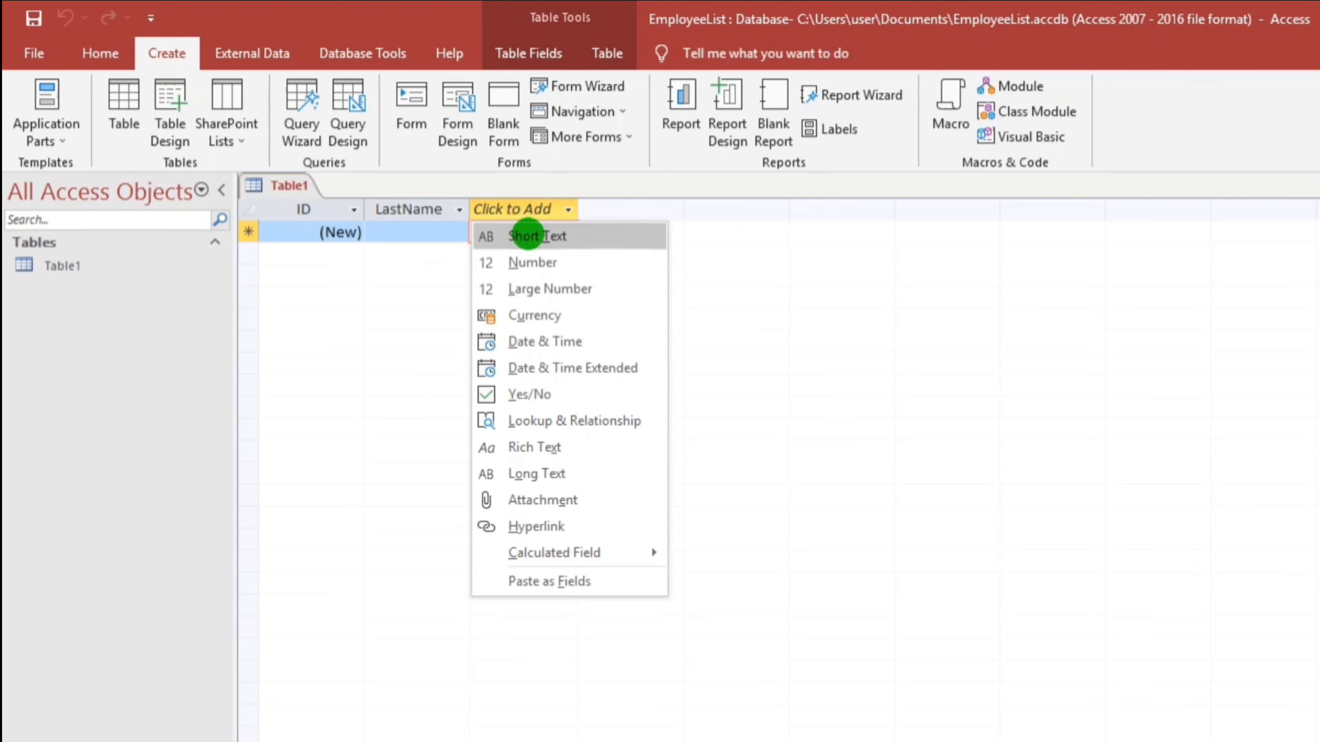
pyautogui.click(526, 236)
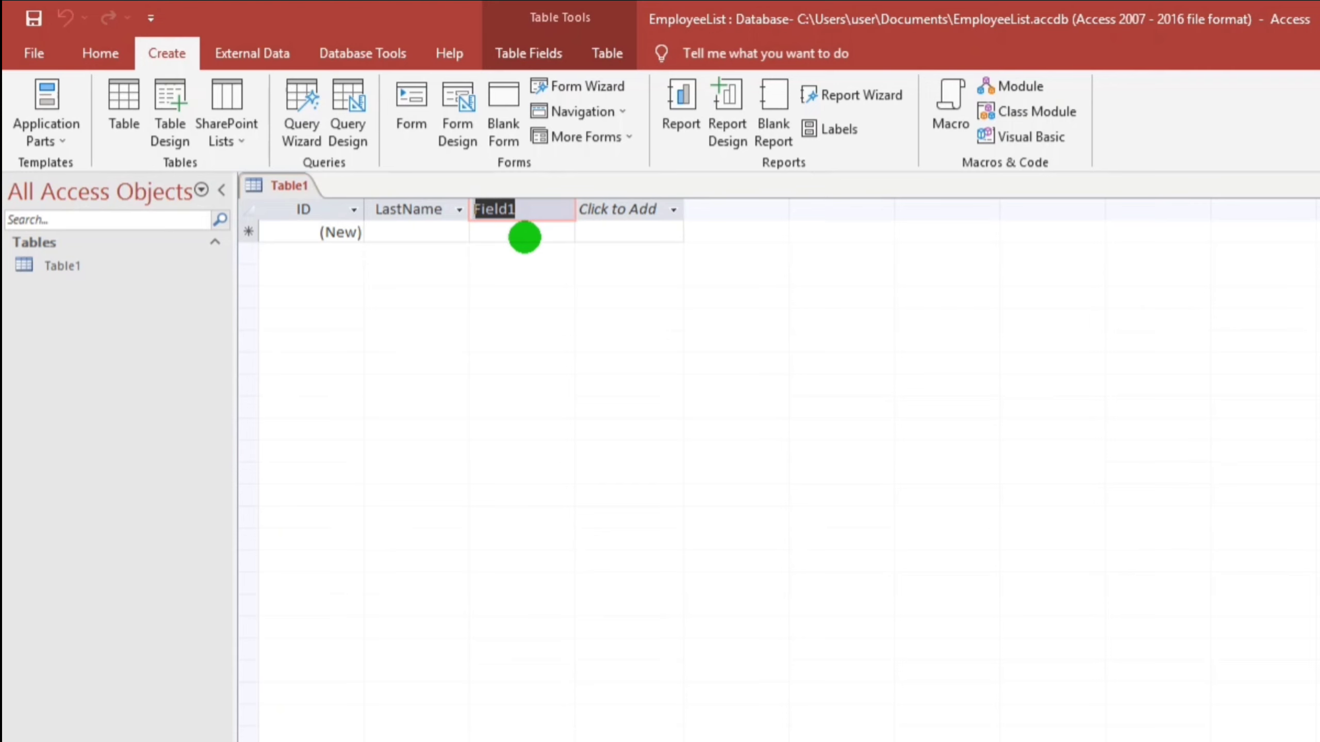
pyautogui.write('FirstN')
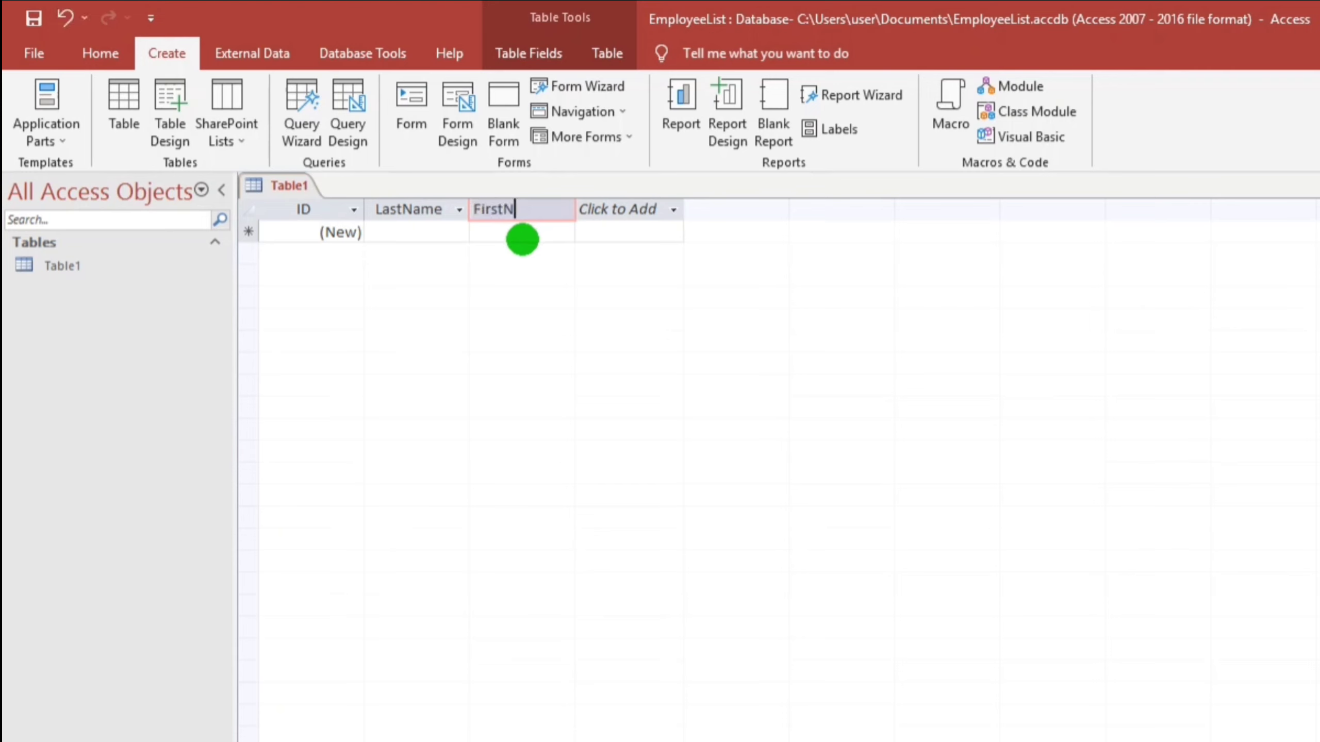
pyautogui.write('ame')
pyautogui.click(656, 207)
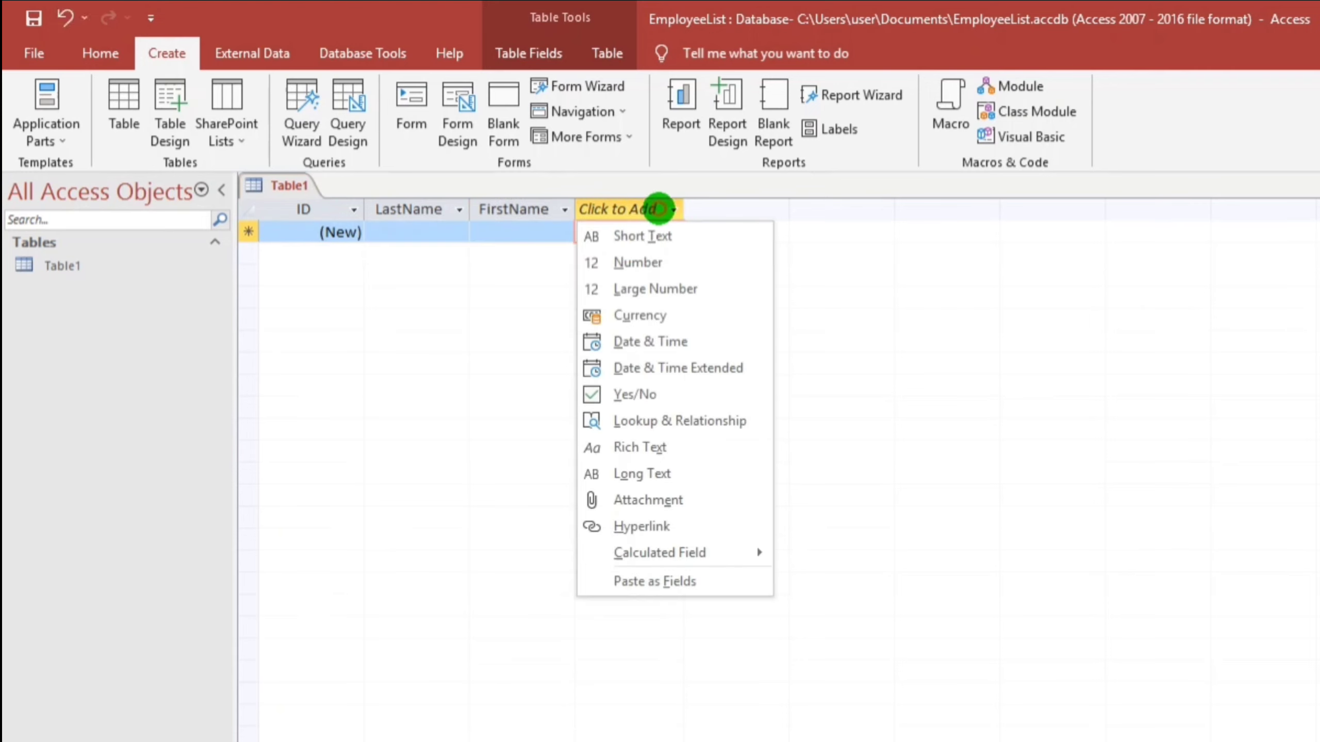
pyautogui.click(644, 263)
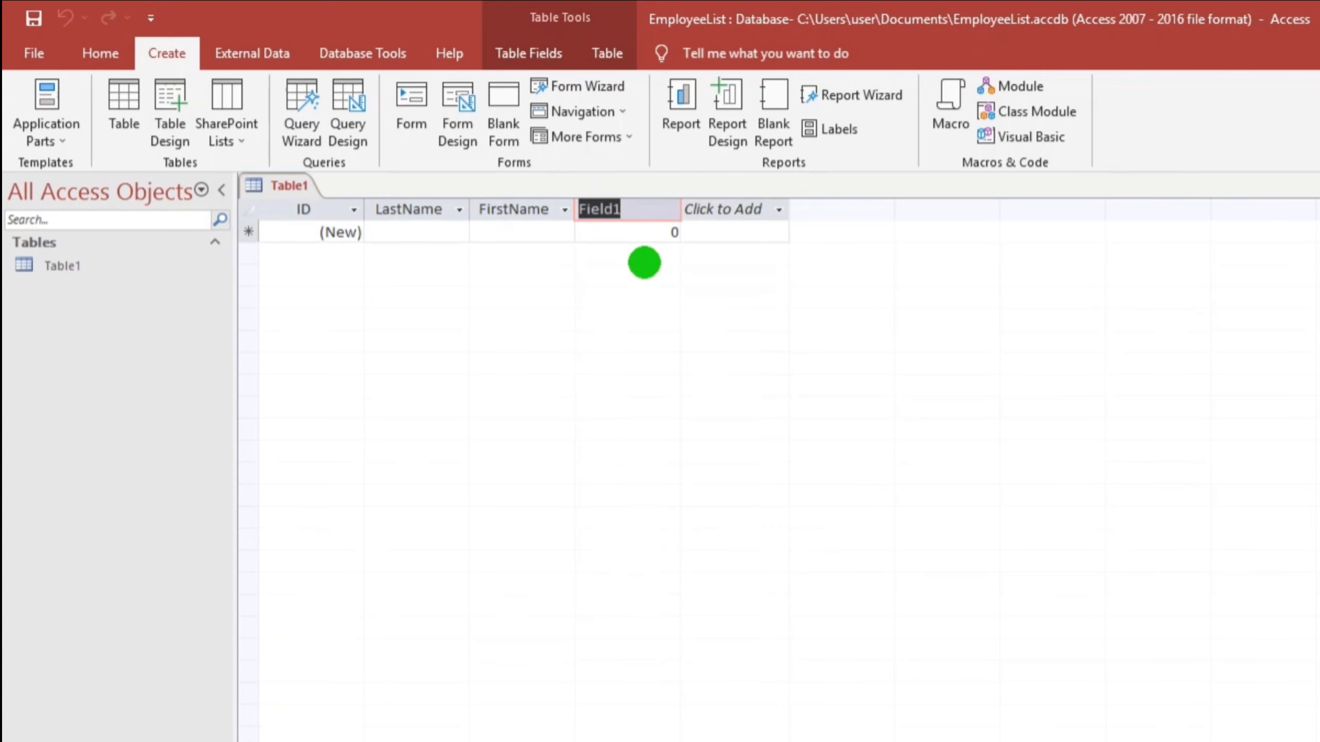
pyautogui.write('Age')
pyautogui.press('Return')
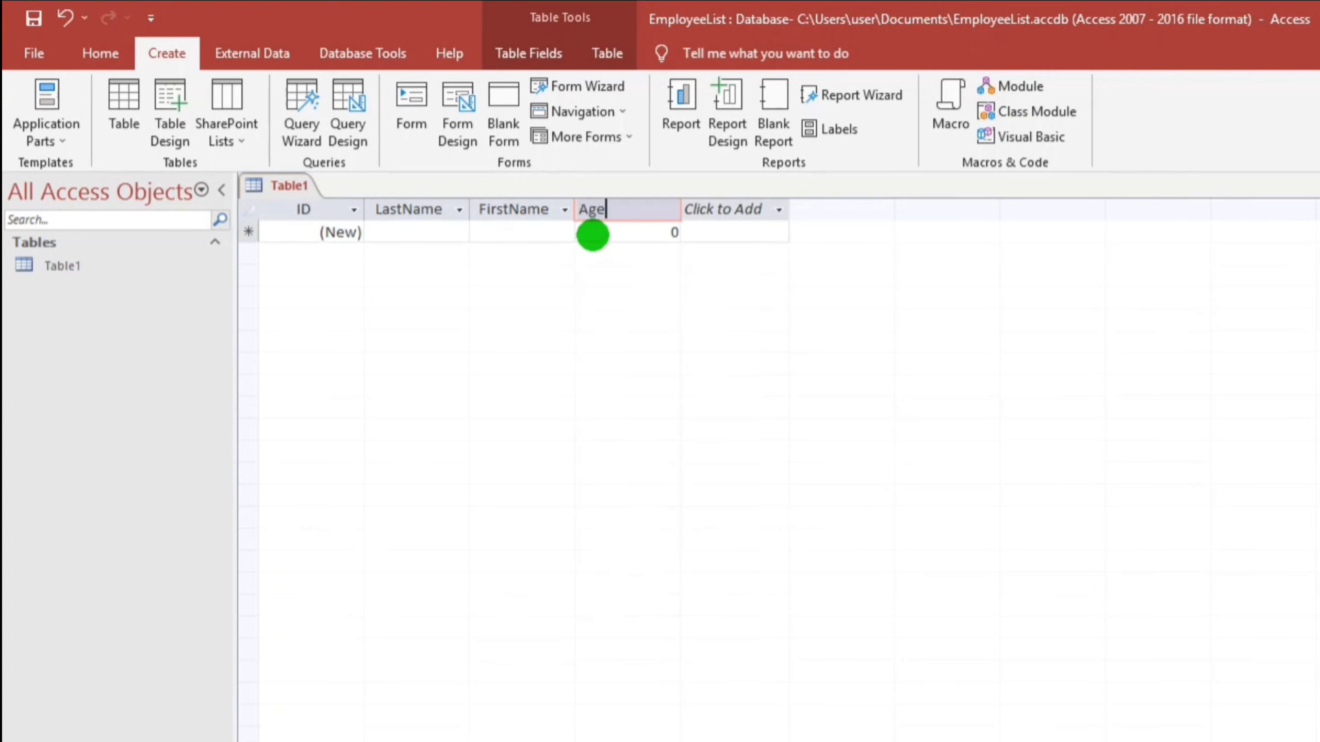
pyautogui.click(592, 234)
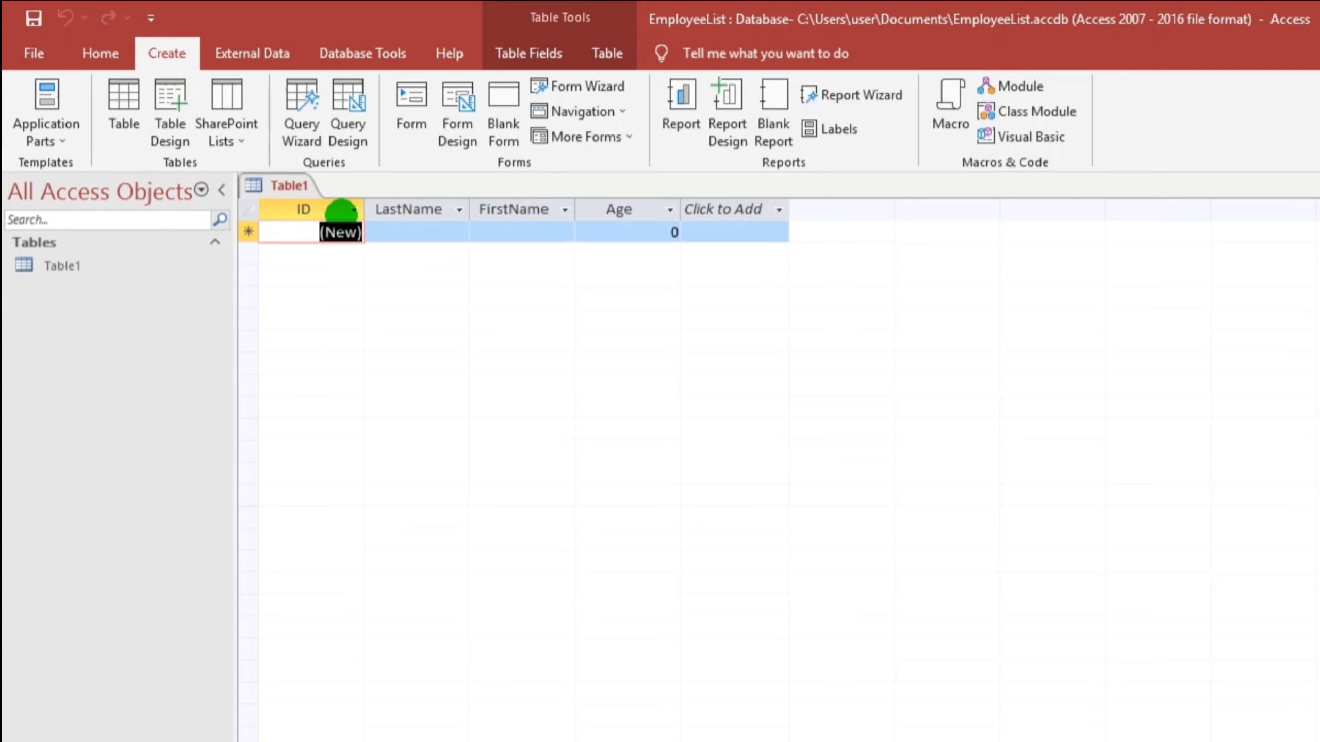
# Enter the first employee's last name, first name and age 25
pyautogui.click(382, 232)
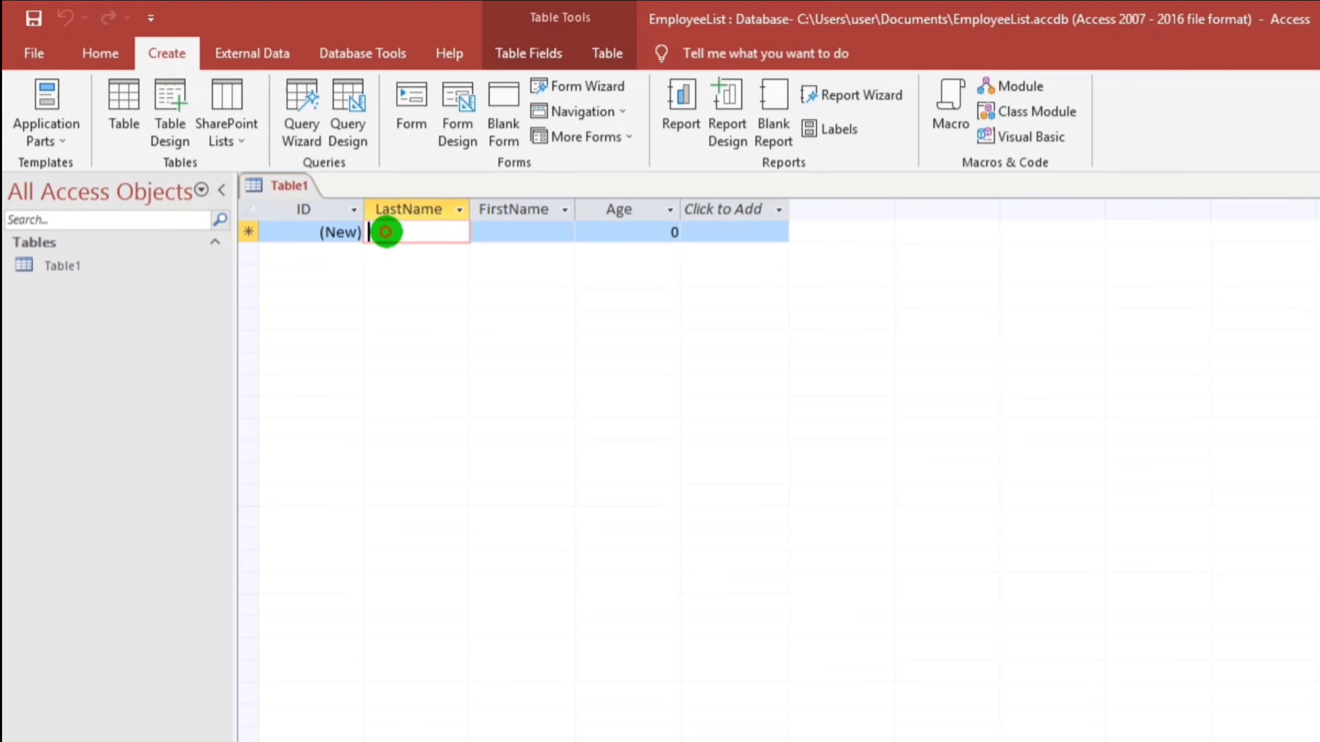
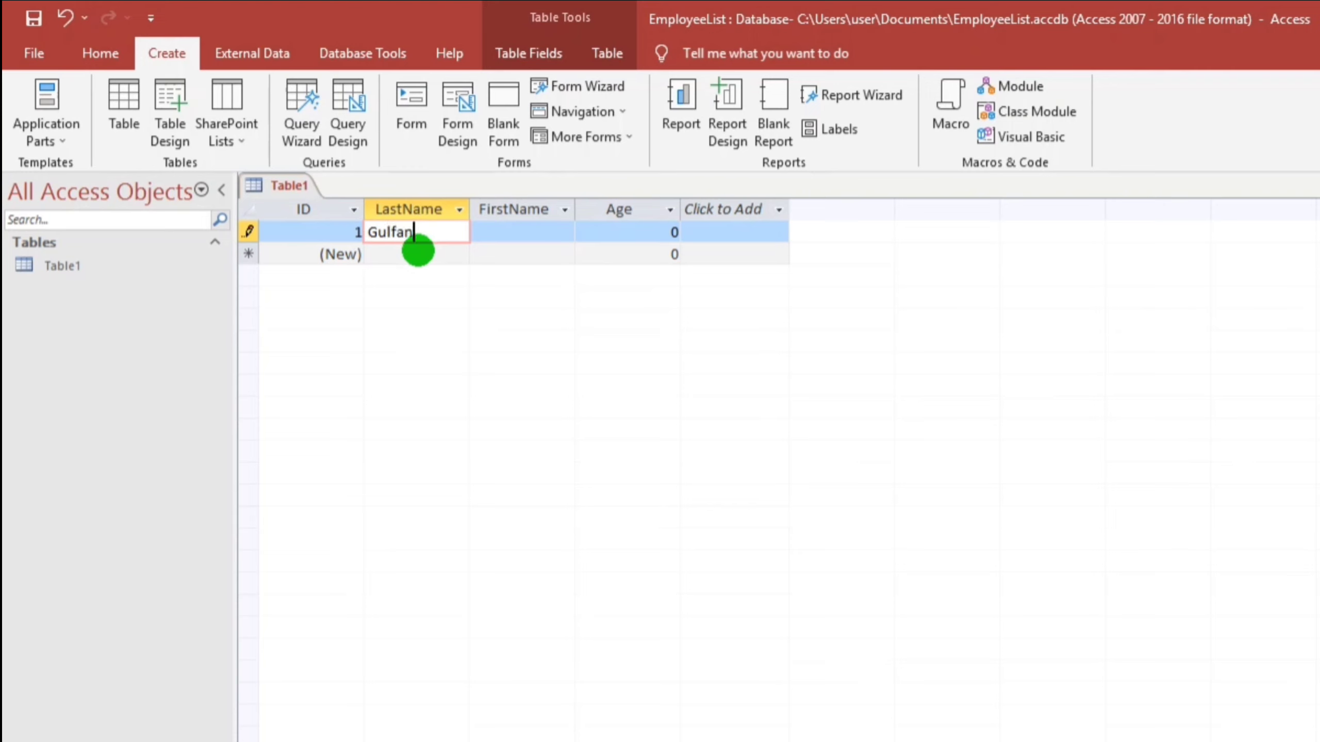
pyautogui.press('Tab')
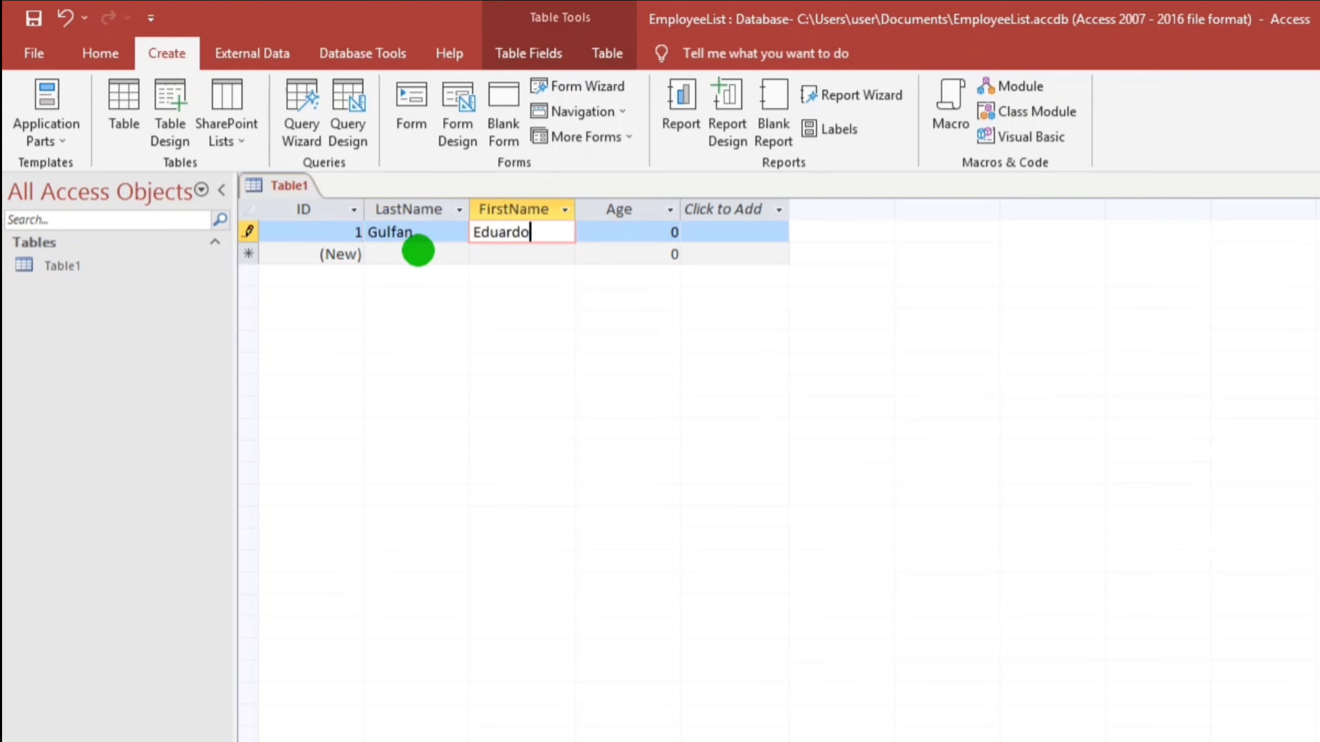
pyautogui.press('Tab')
pyautogui.write('25')
pyautogui.press('Tab')
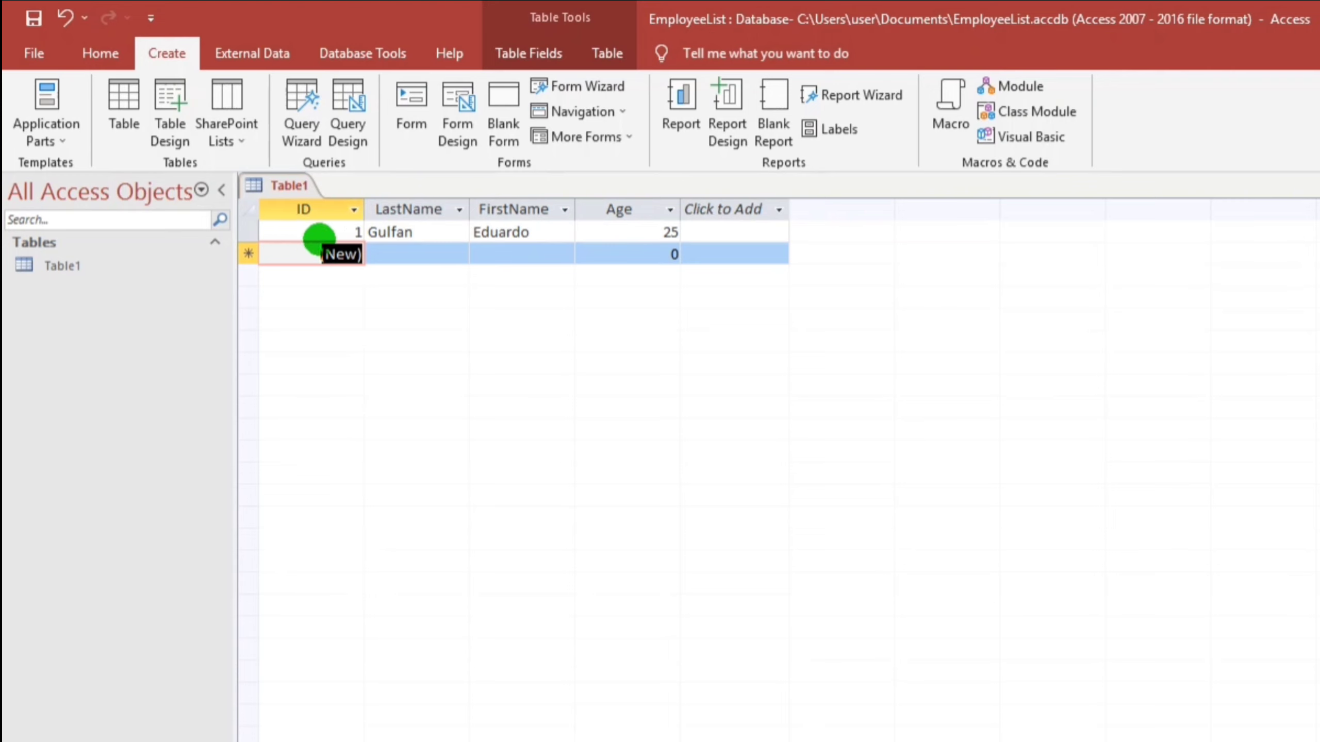
# Enter the second employee's last name, first name and age 2
pyautogui.click(396, 252)
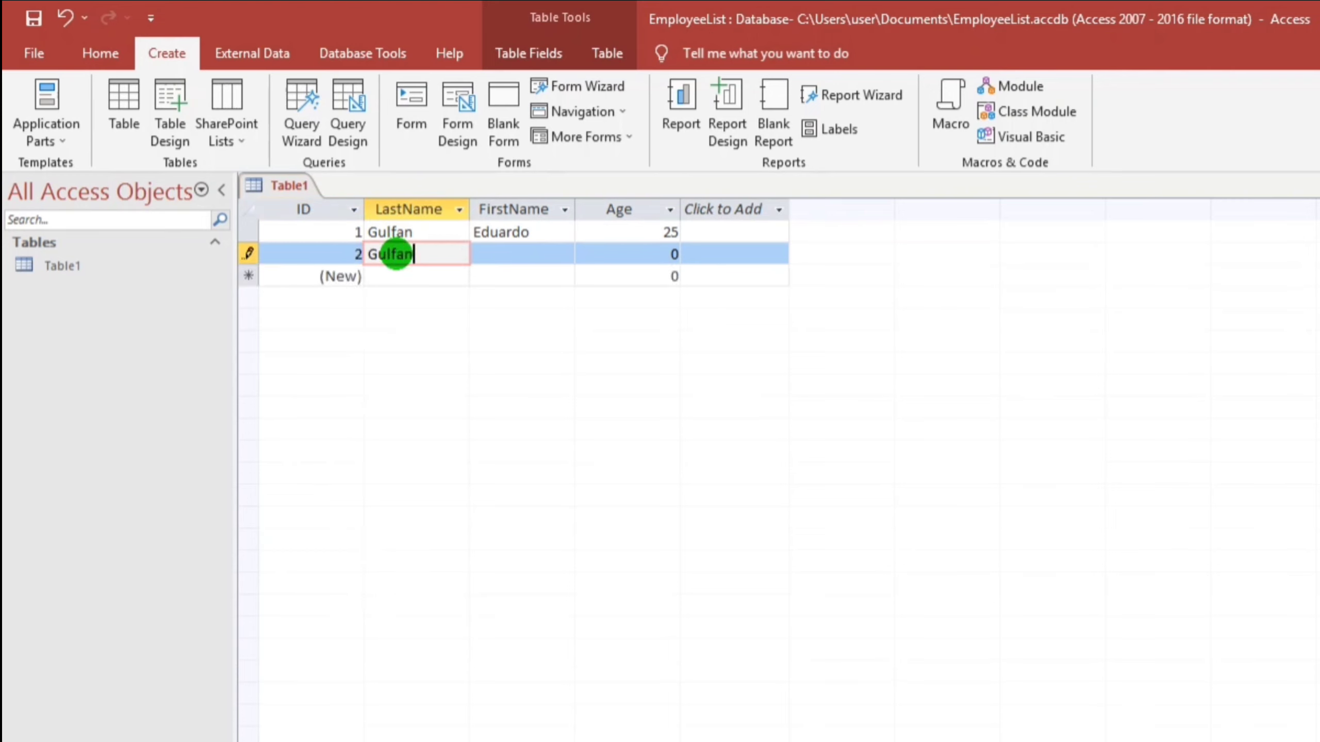
pyautogui.press('Tab')
pyautogui.press('Tab')
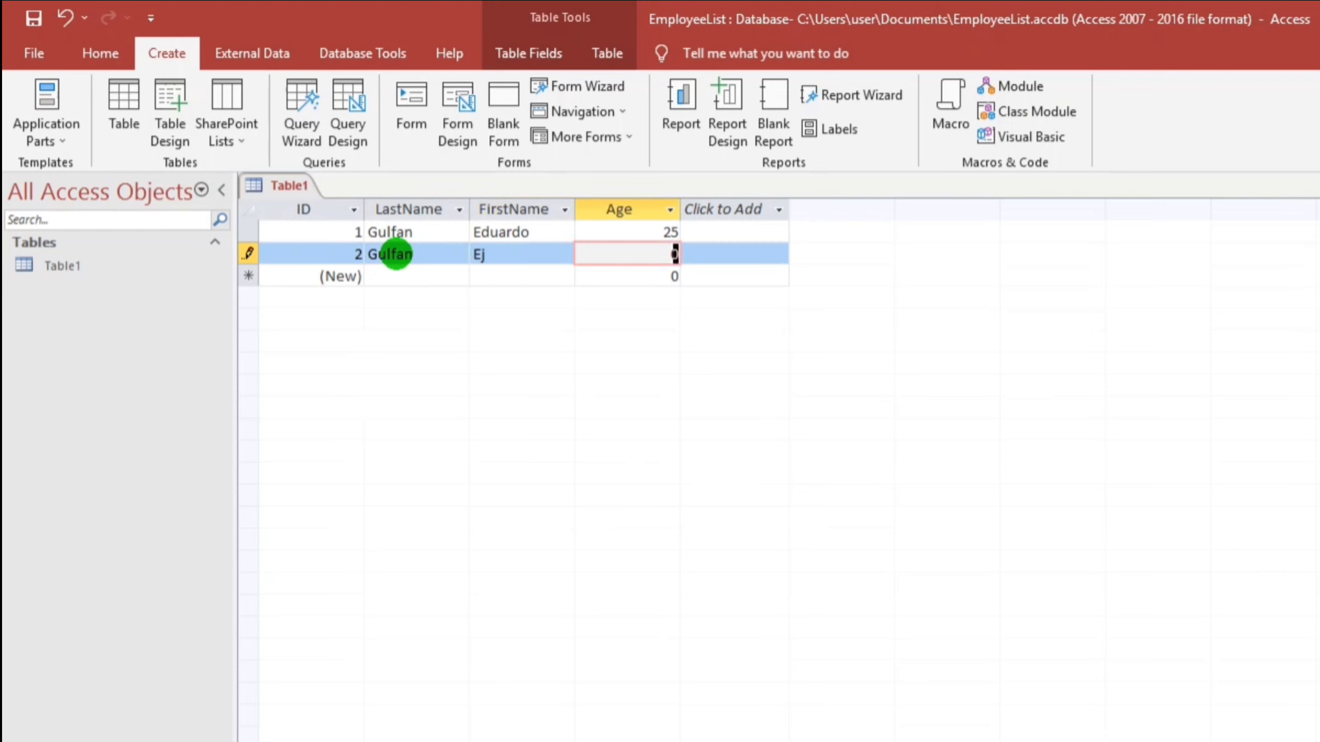
pyautogui.write('2')
pyautogui.press('Tab')
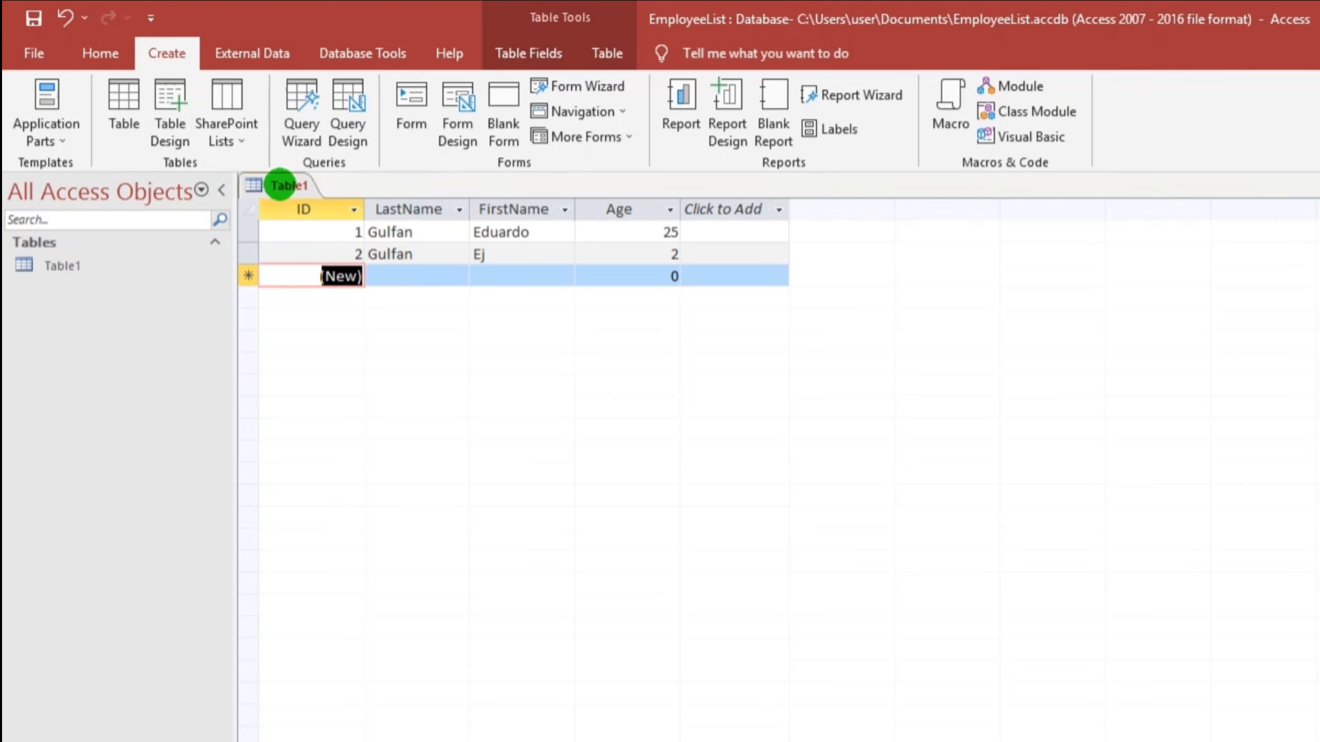
# Save Table1 as employeeList and switch it to Design View
pyautogui.rightClick(280, 183)
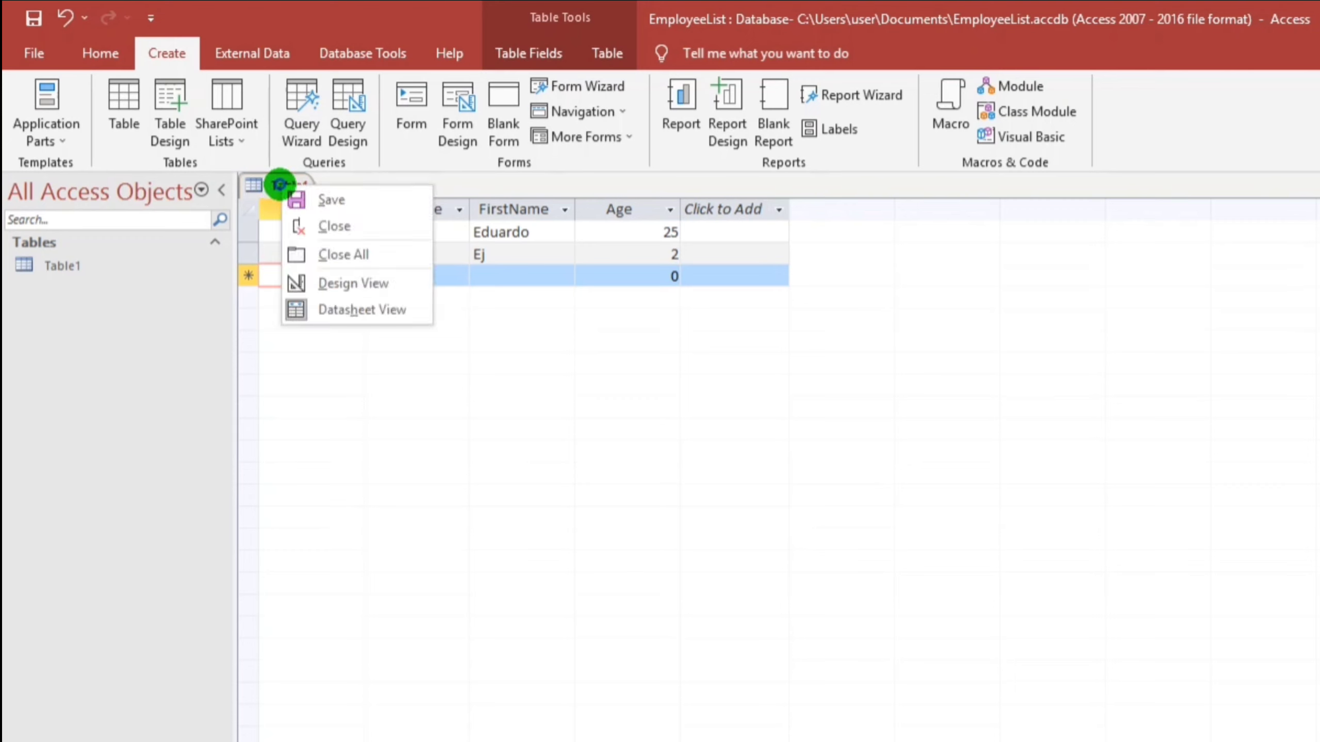
pyautogui.click(353, 281)
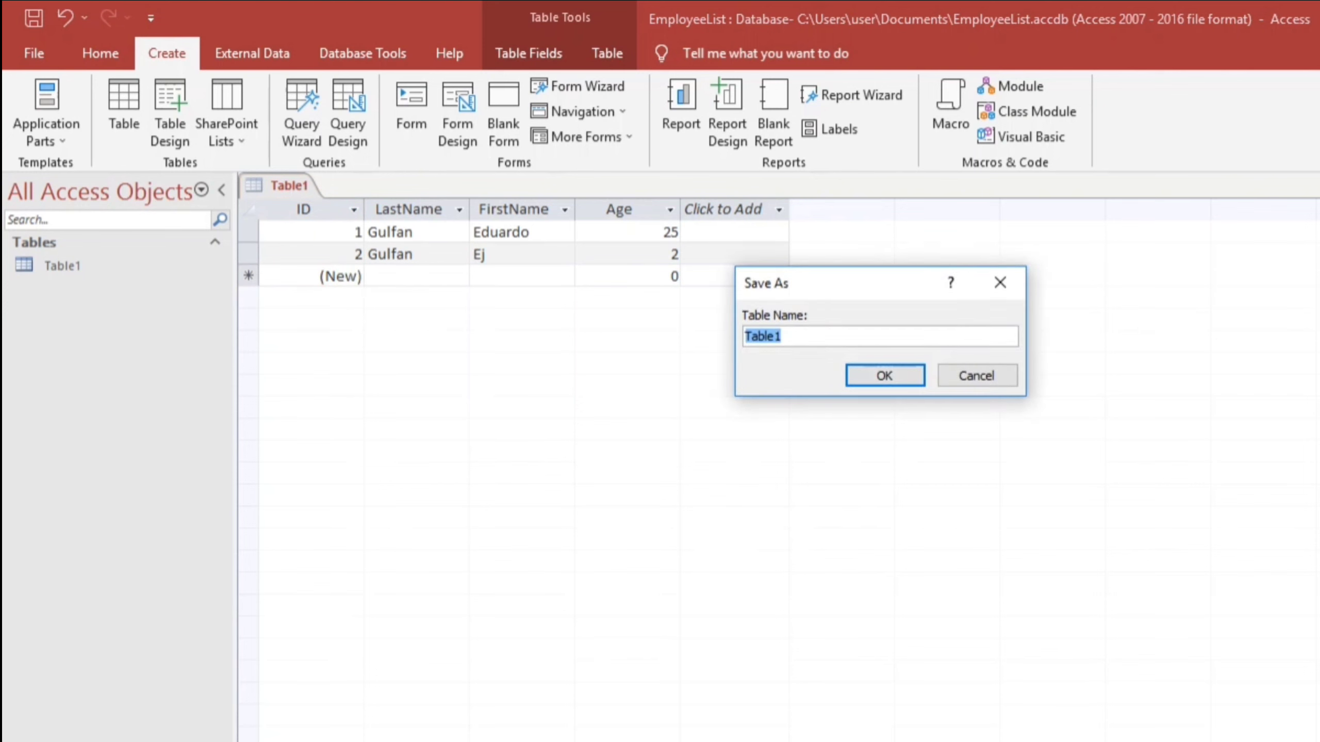
pyautogui.write('employeeList')
pyautogui.press('Return')
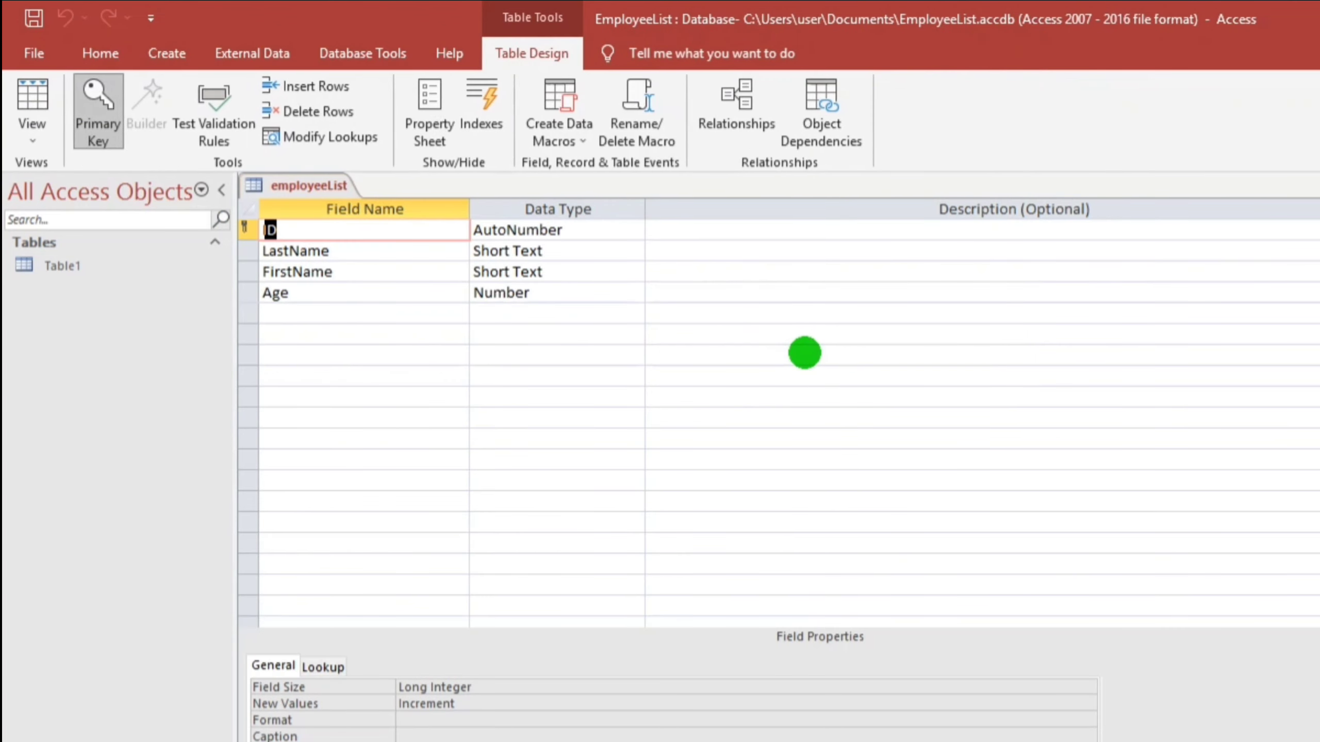
pyautogui.click(280, 319)
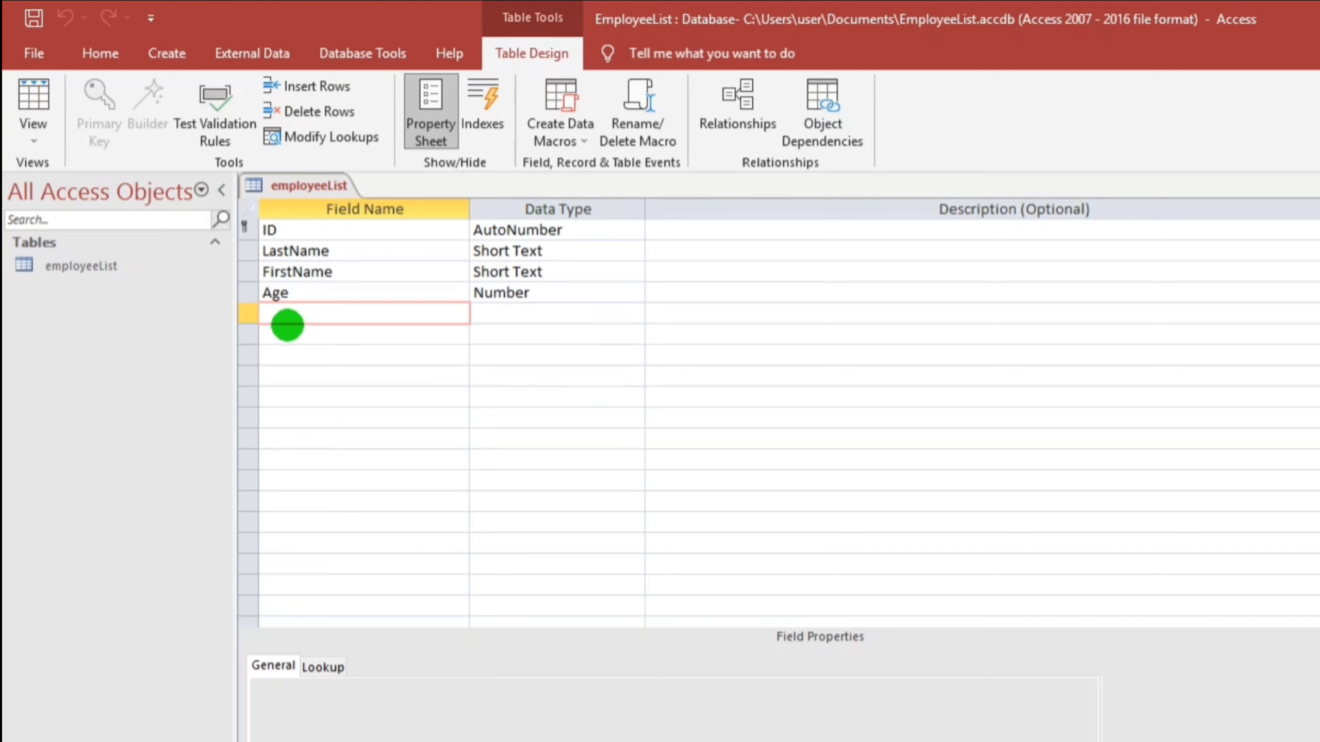
# Add a BirthDate field with the Date/Time data type
pyautogui.write('BirthDate')
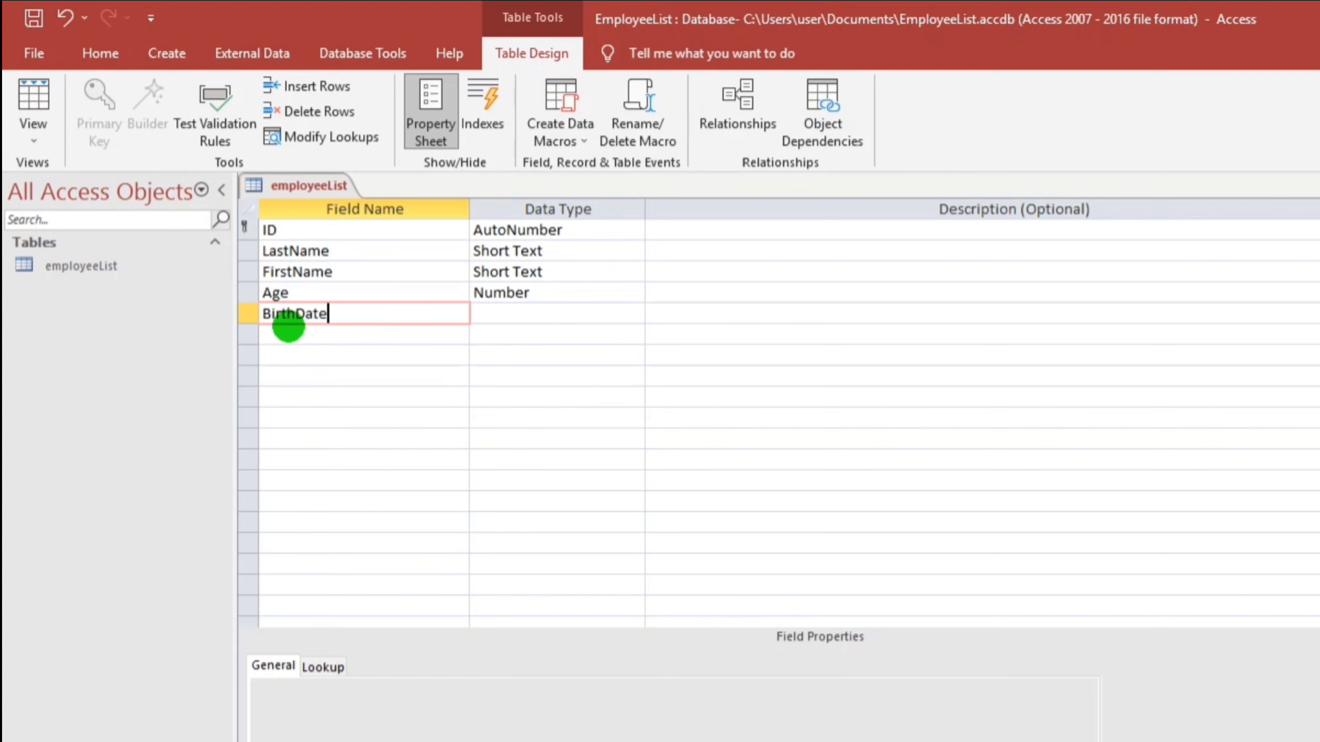
pyautogui.press('Tab')
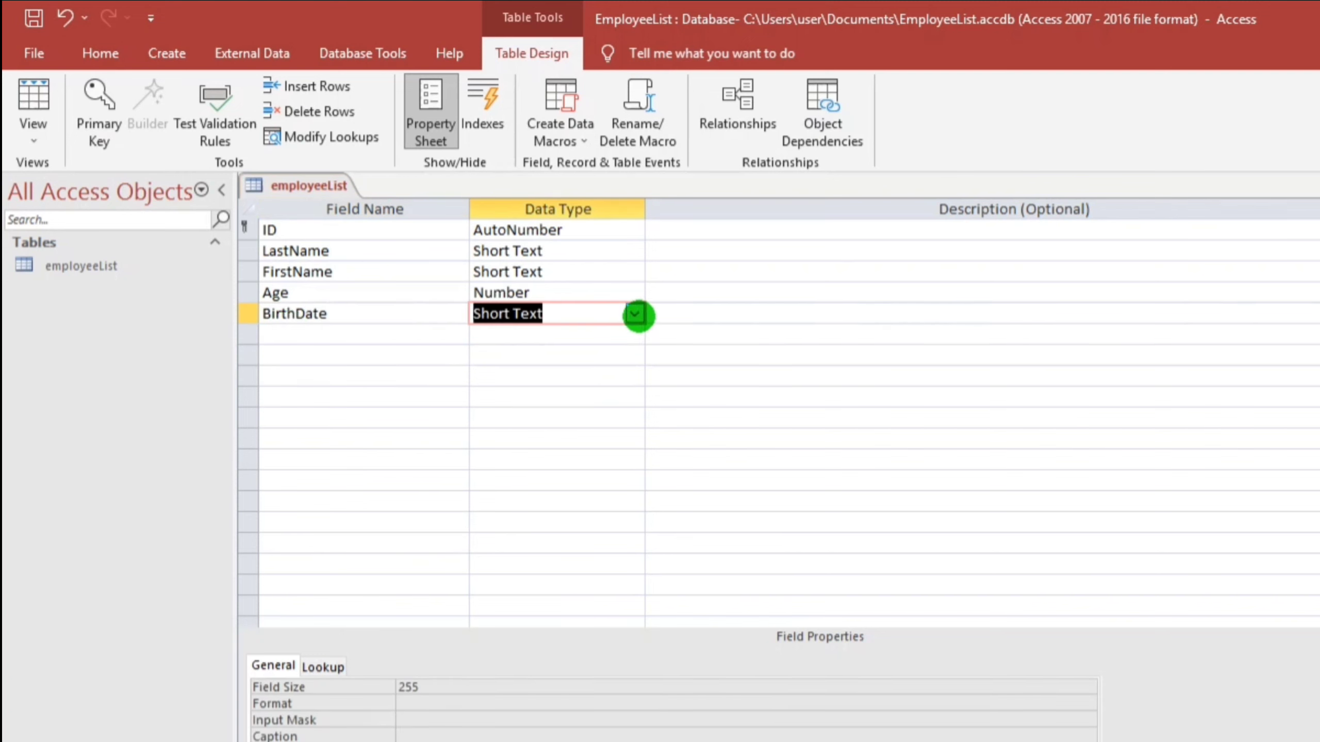
pyautogui.click(635, 314)
pyautogui.click(540, 413)
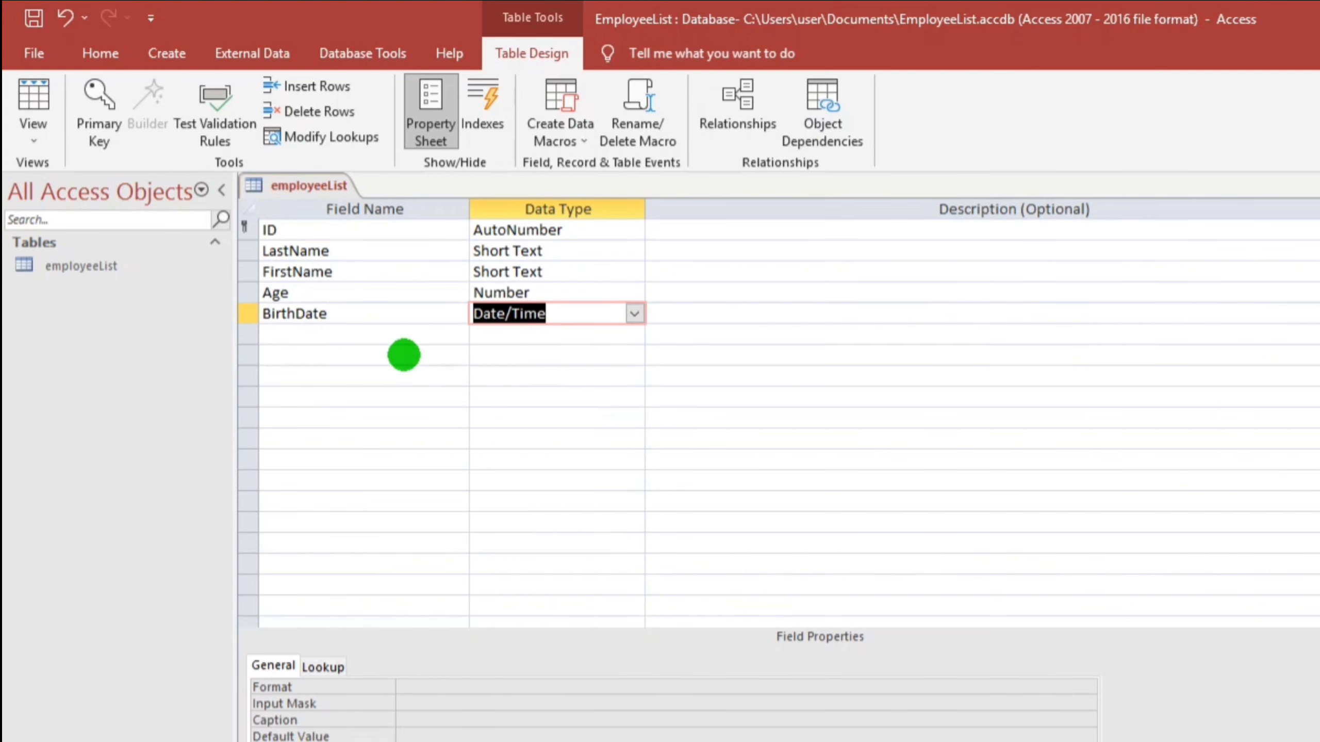
# Add a Salary field with the Currency data type
pyautogui.click(331, 335)
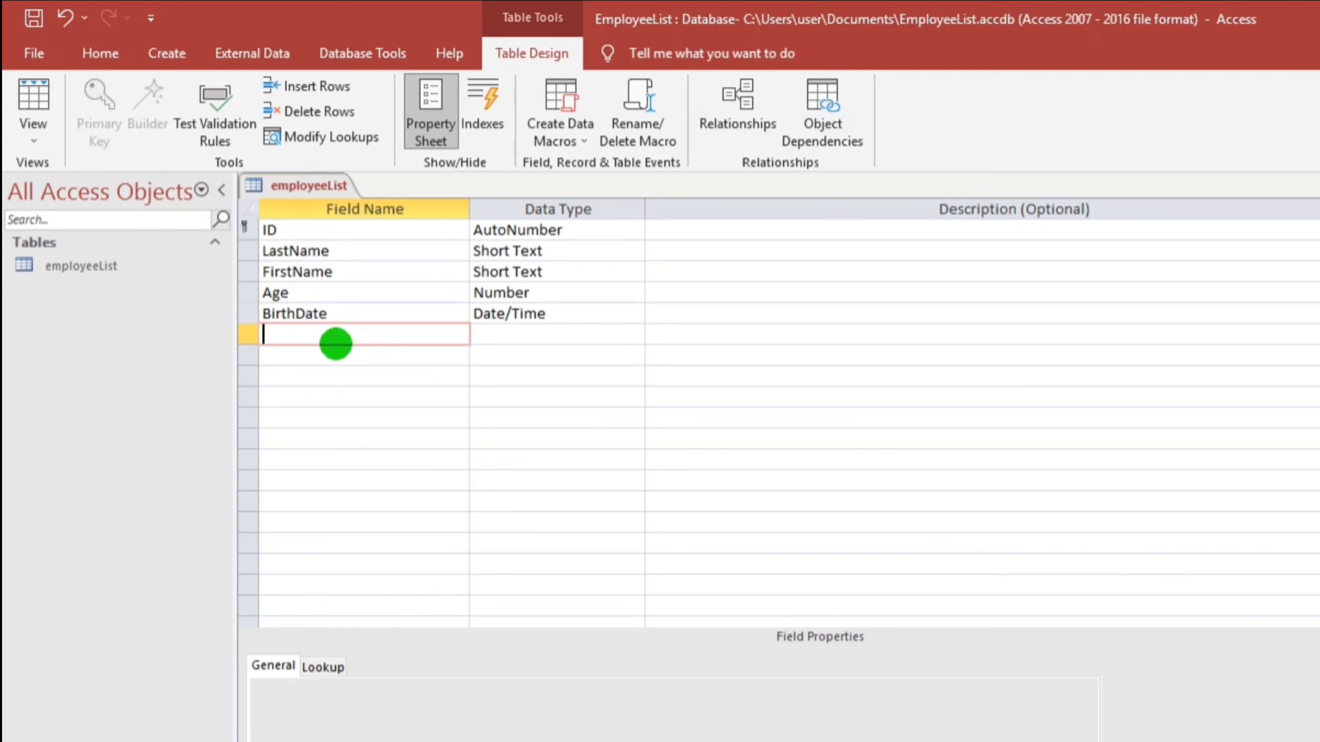
pyautogui.write('Salary')
pyautogui.press('Tab')
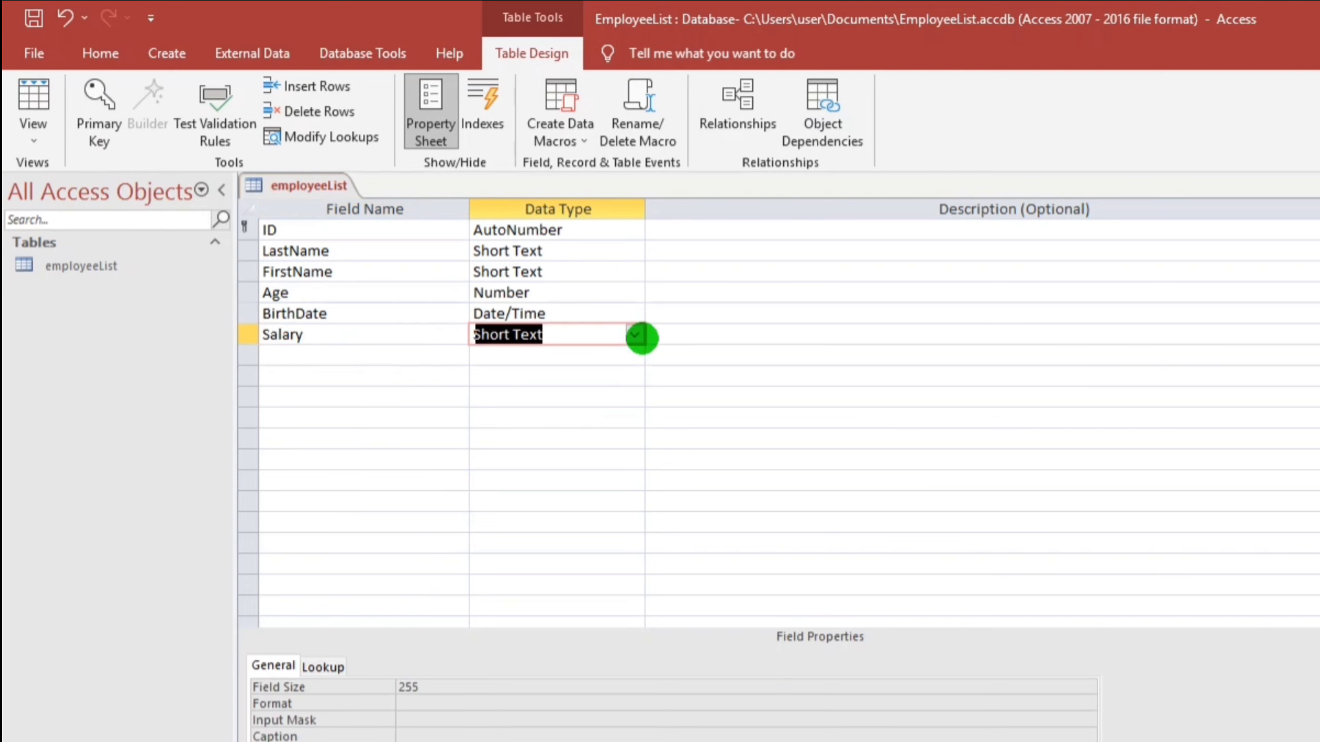
pyautogui.click(635, 334)
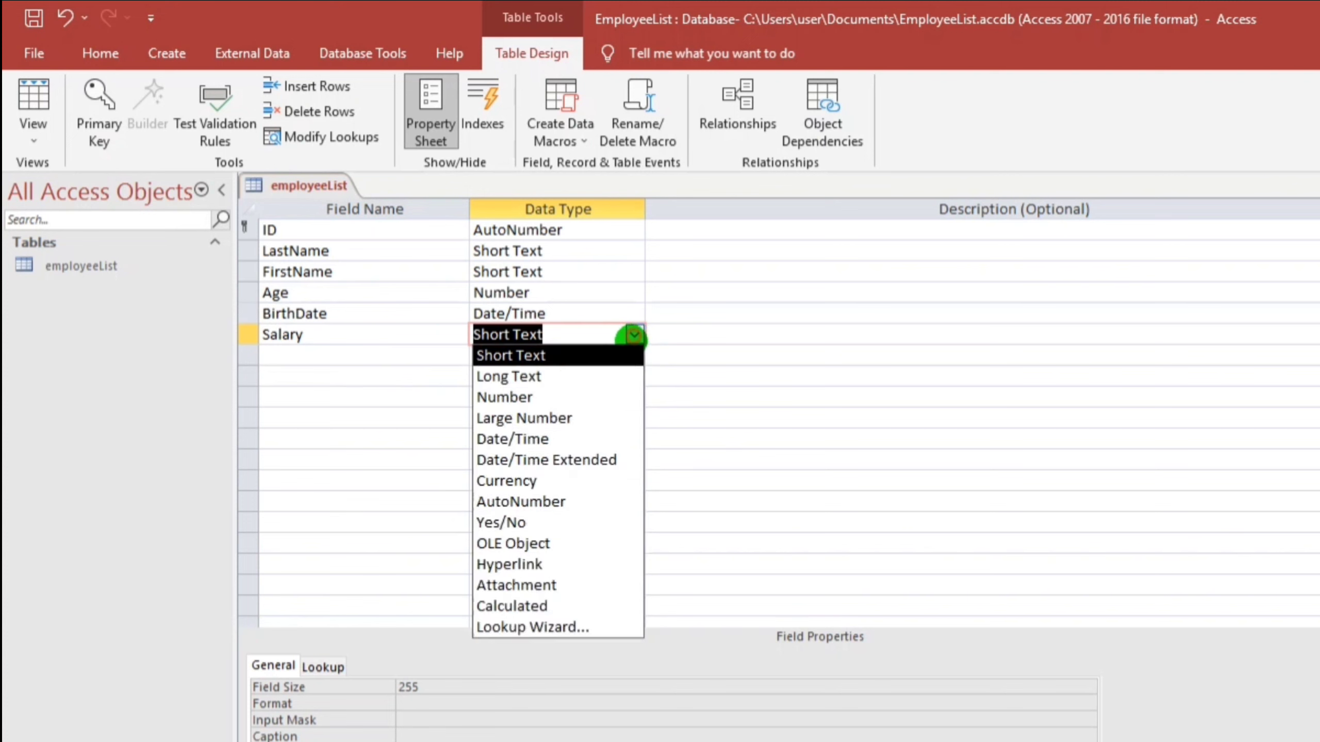
pyautogui.click(504, 480)
# Add a Documents field with the Attachment data type
pyautogui.click(295, 357)
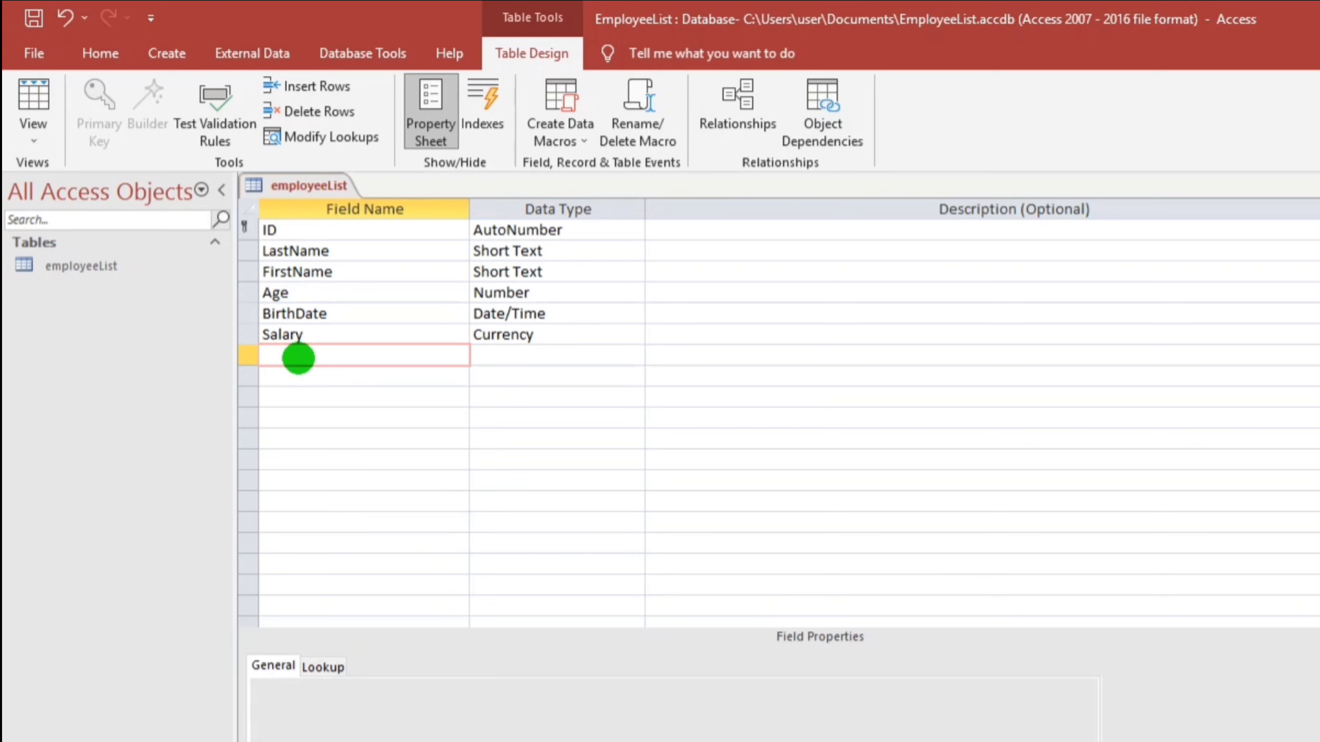
pyautogui.write('Documents')
pyautogui.click(505, 355)
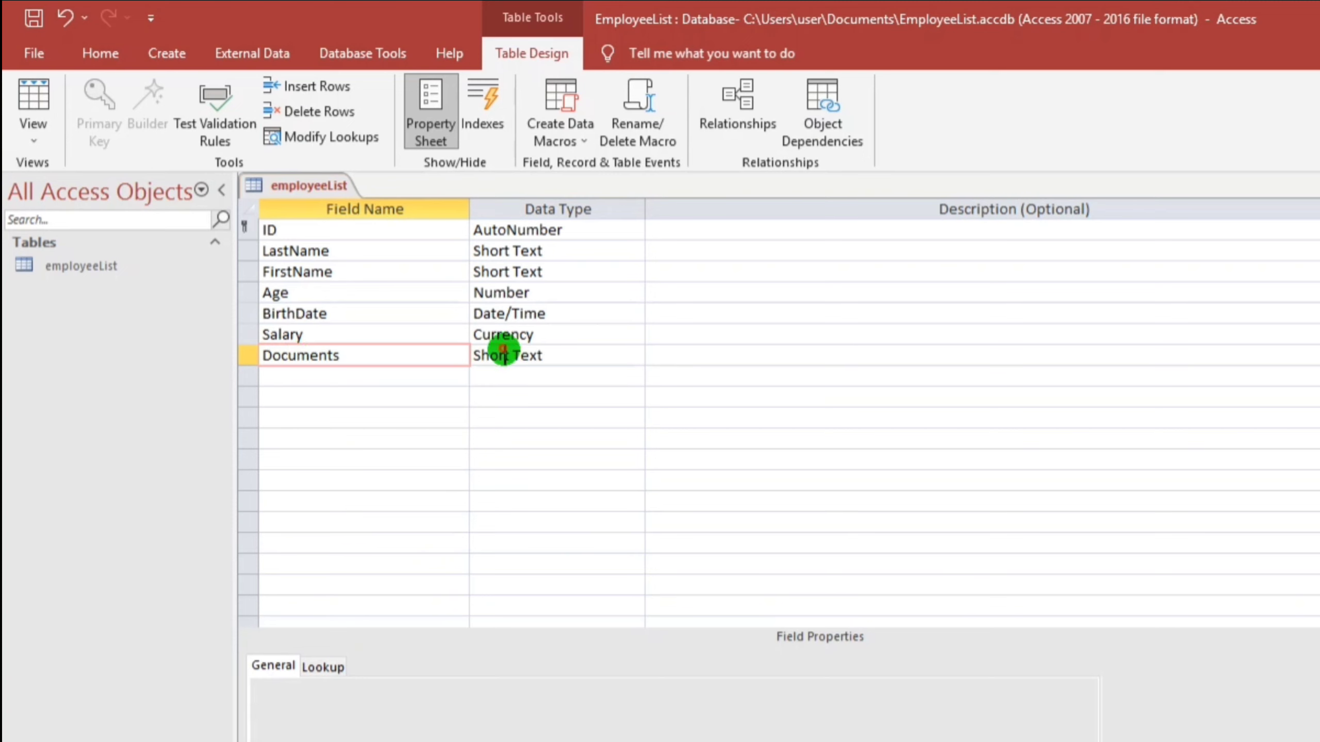
pyautogui.click(635, 355)
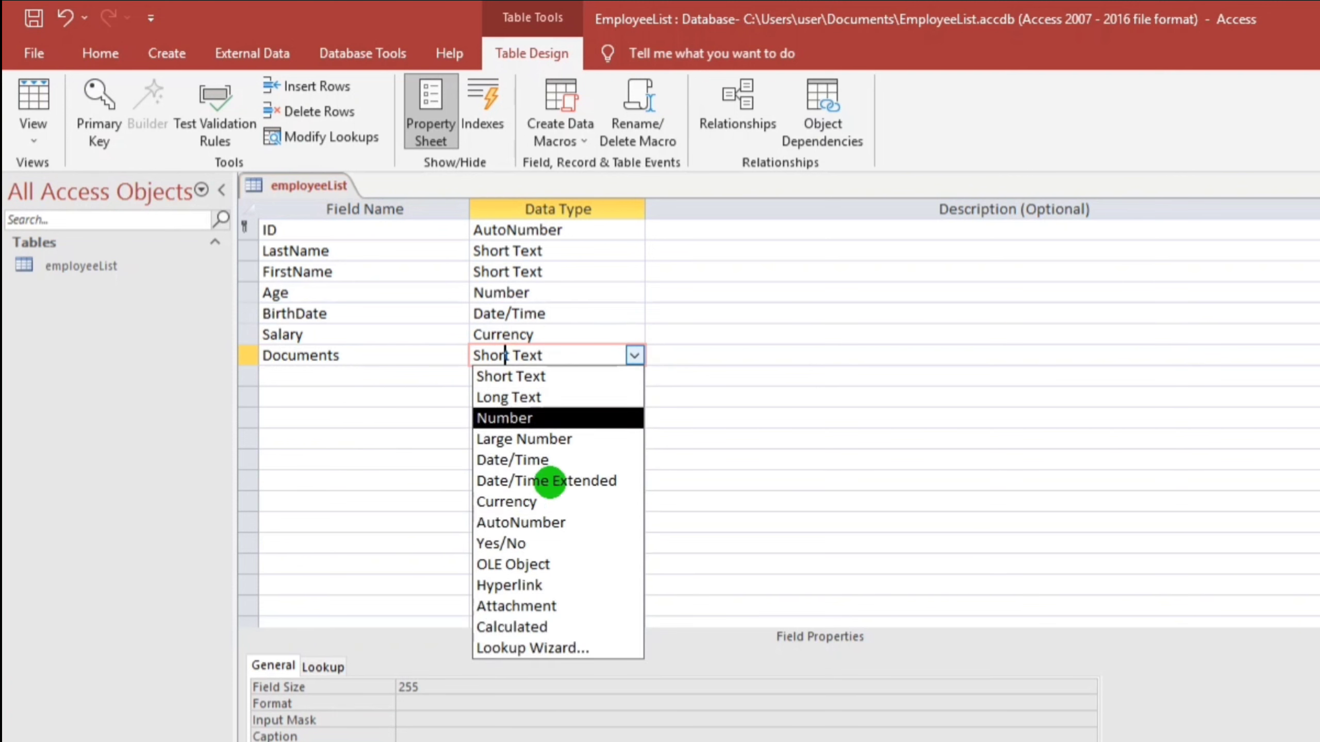
pyautogui.click(527, 608)
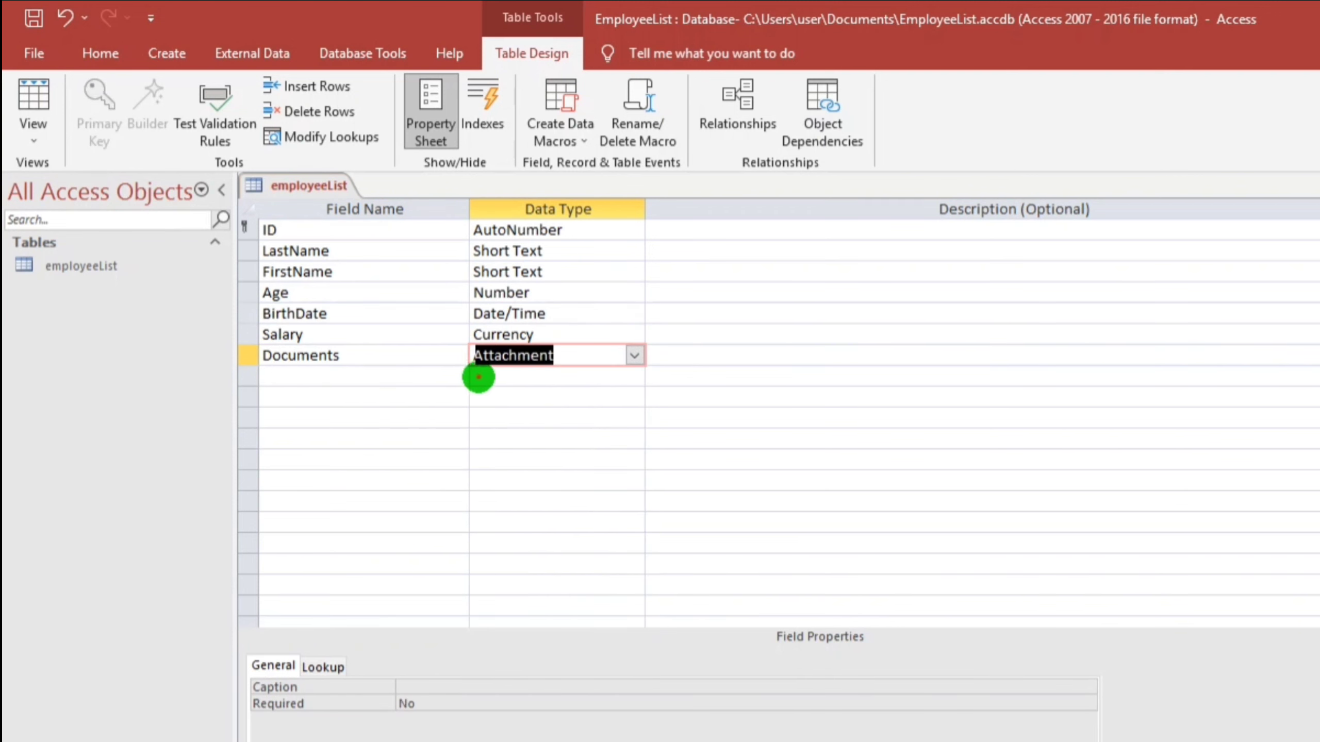
# Add an IsActive? field with the Yes/No data type
pyautogui.click(479, 377)
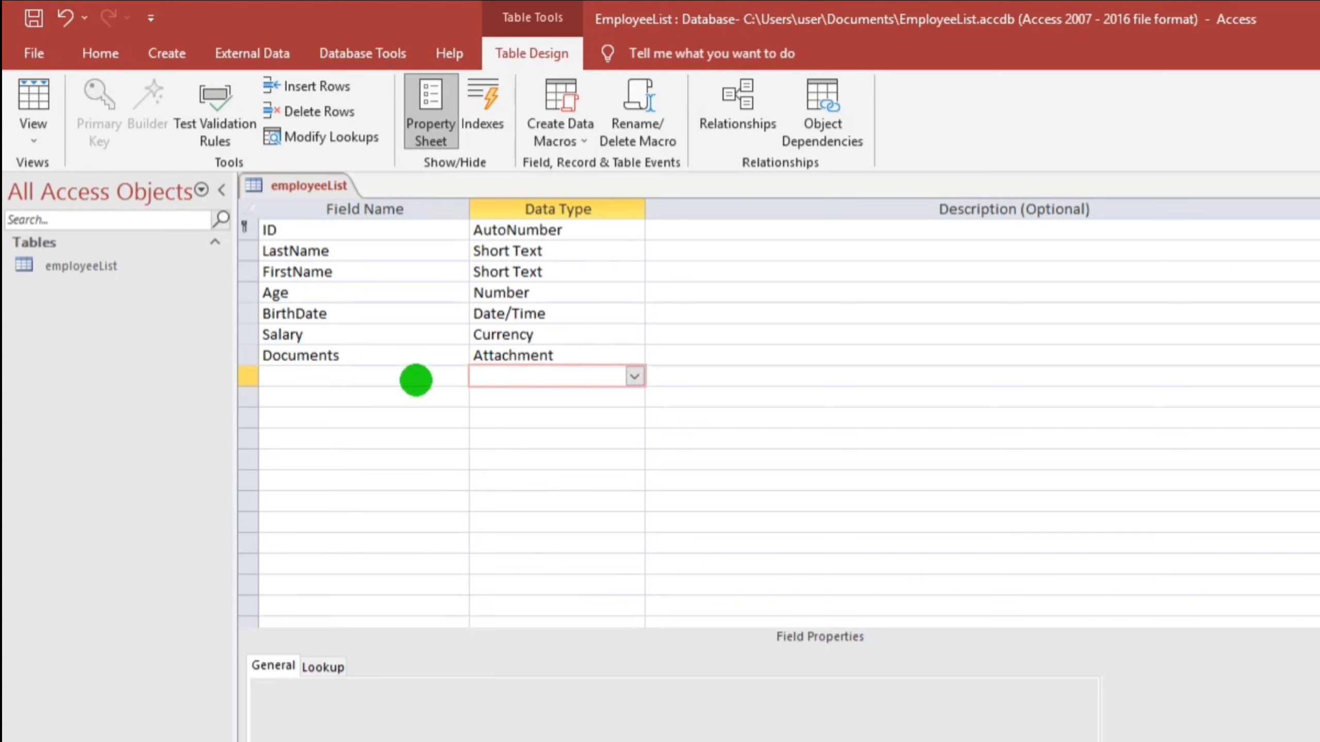
pyautogui.click(381, 375)
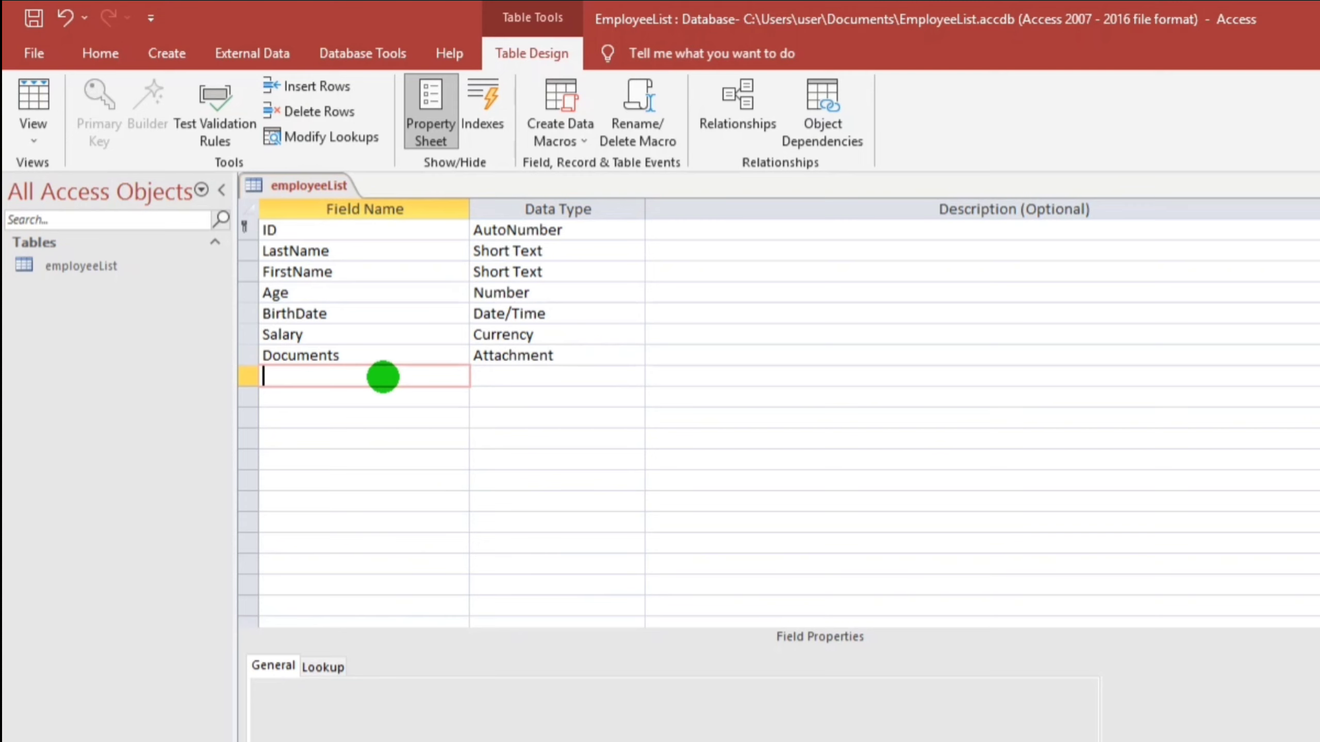
pyautogui.write('IsActive?')
pyautogui.press('Tab')
pyautogui.click(633, 375)
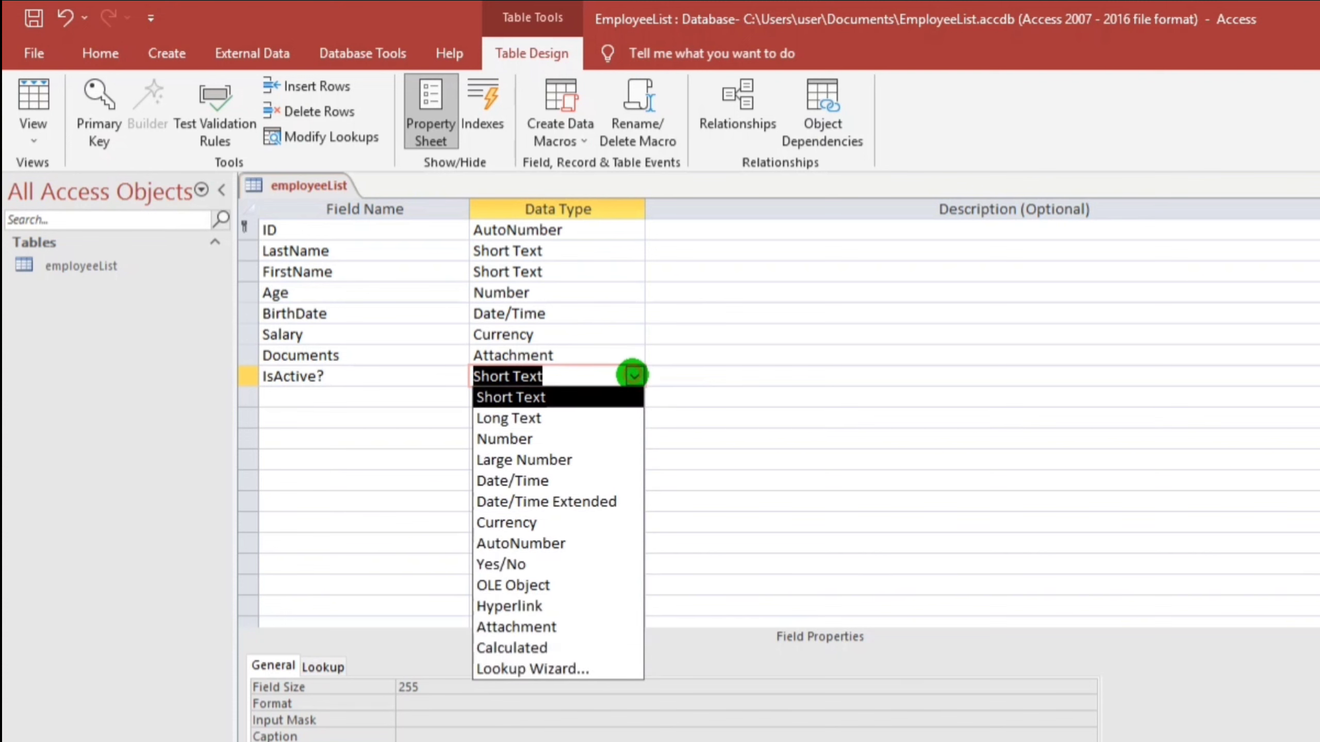
pyautogui.click(507, 563)
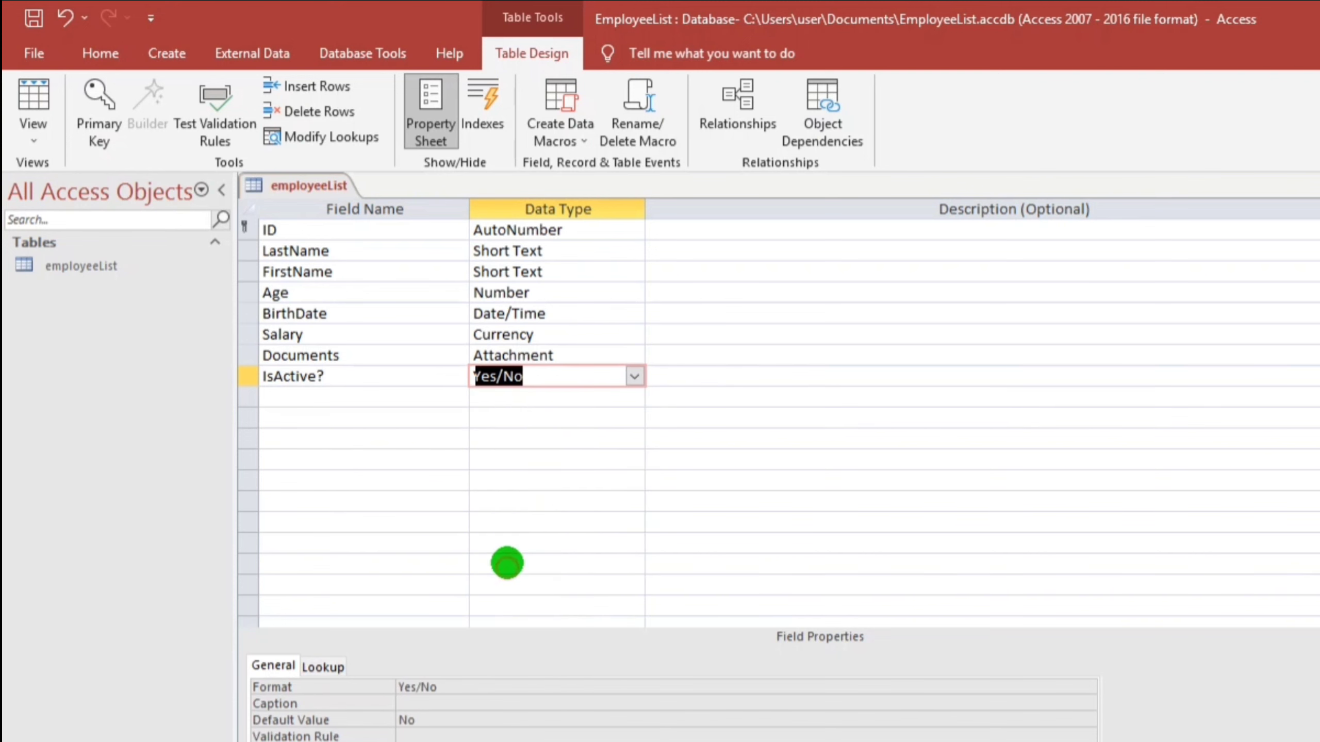
pyautogui.click(310, 396)
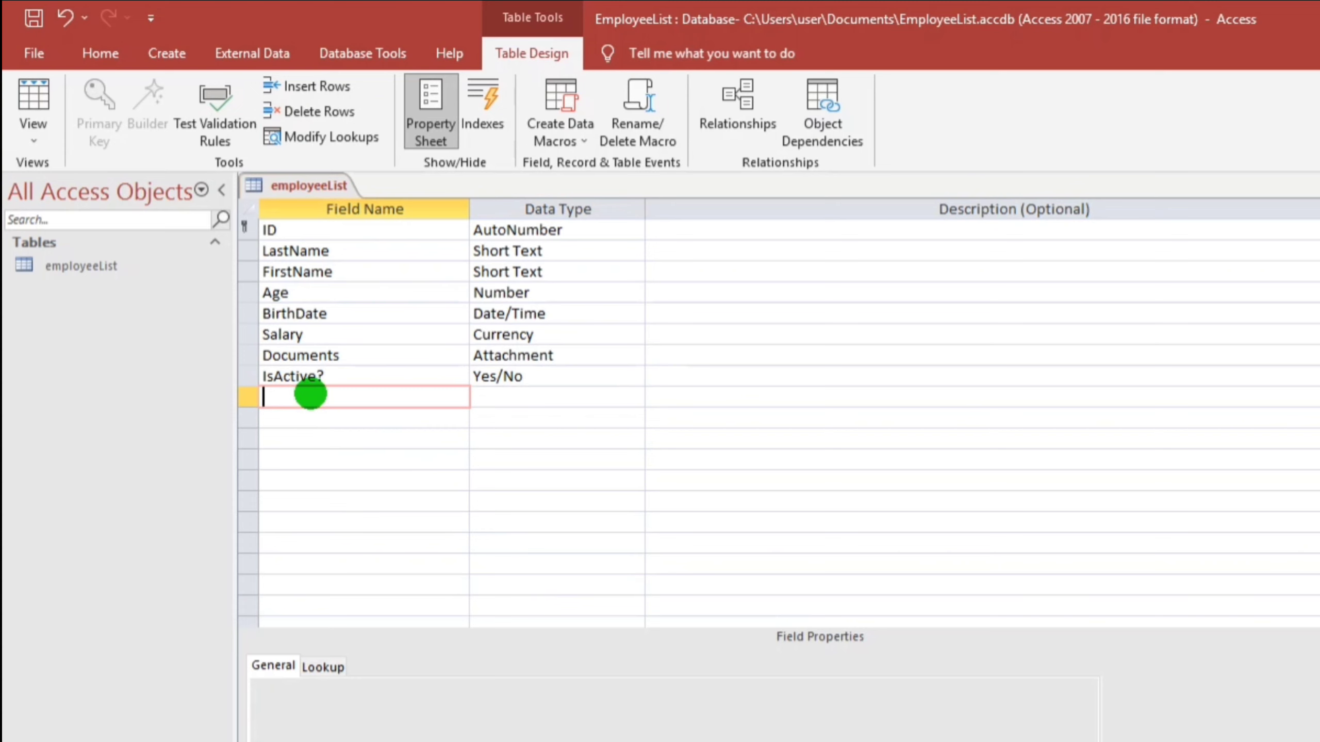
# Add a Department field and set its lookup Display Control to Combo Box
pyautogui.press('BackSpace')
pyautogui.write('Department')
pyautogui.press('Tab')
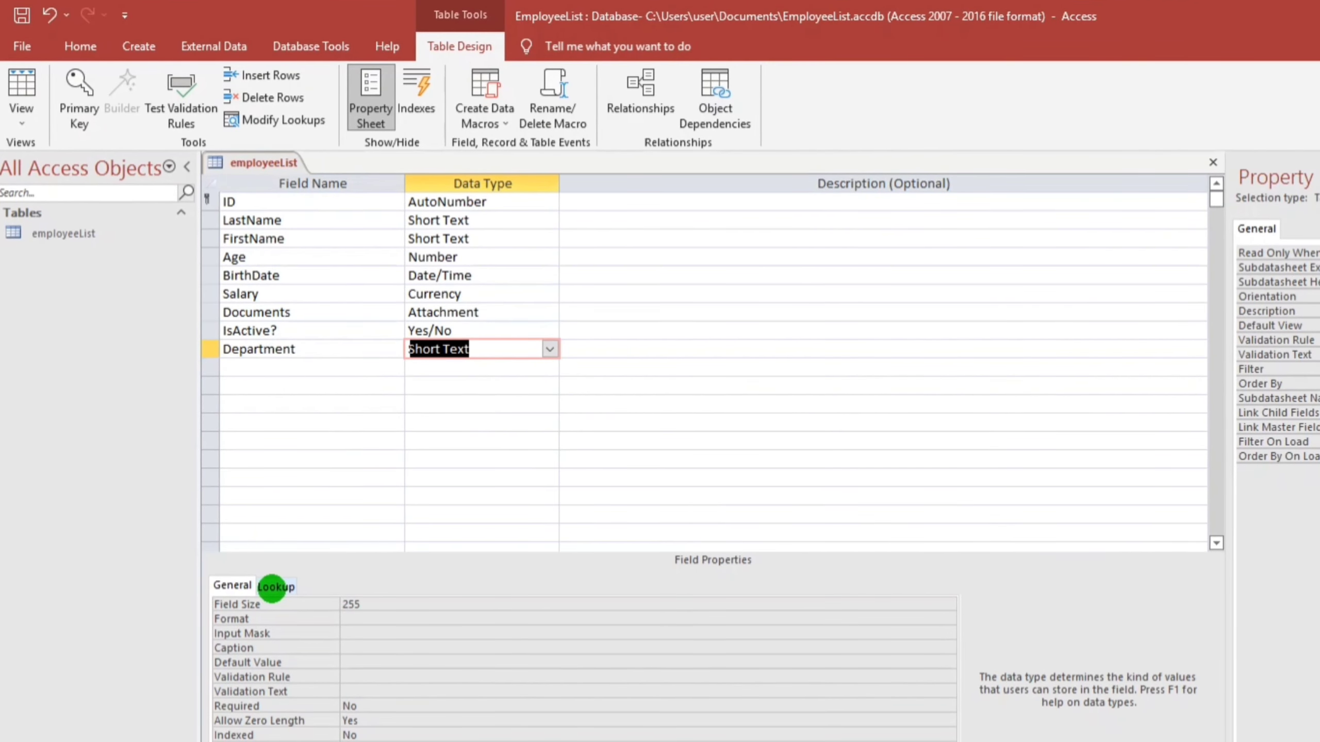
pyautogui.click(271, 587)
pyautogui.click(412, 602)
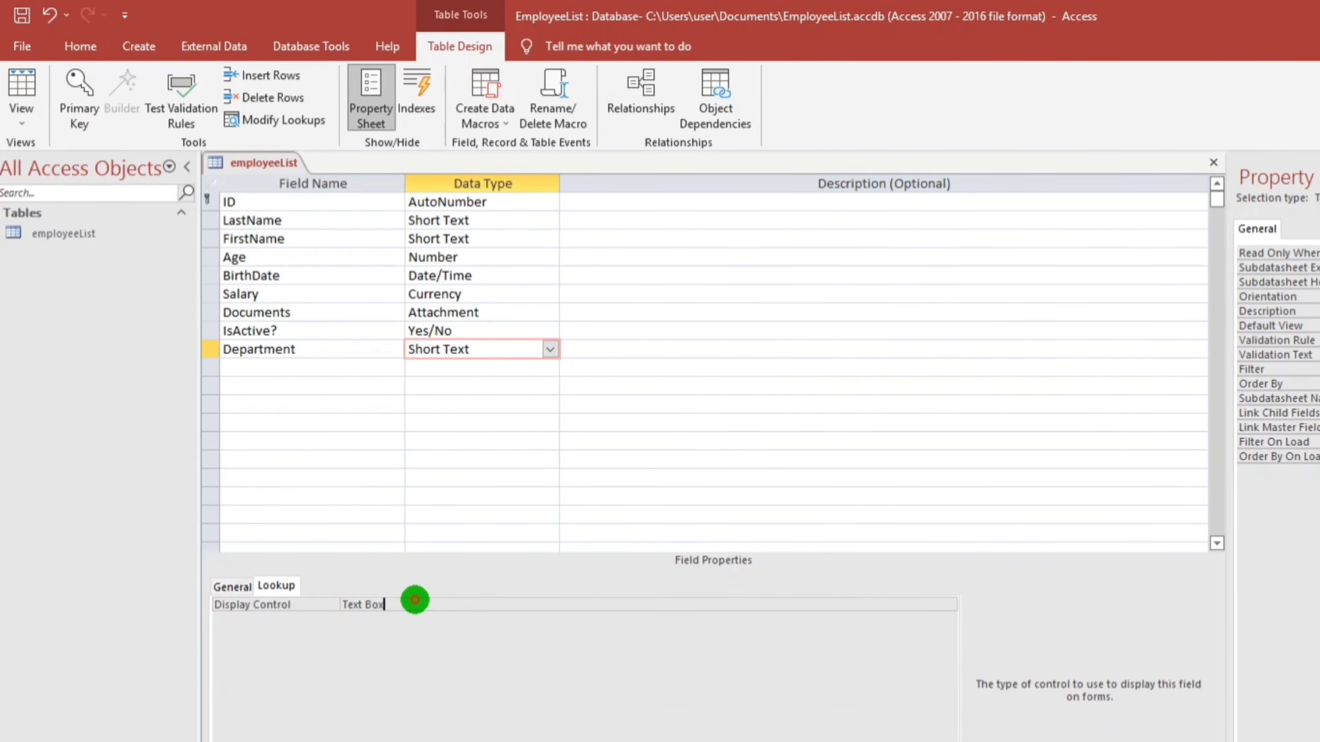
pyautogui.click(946, 603)
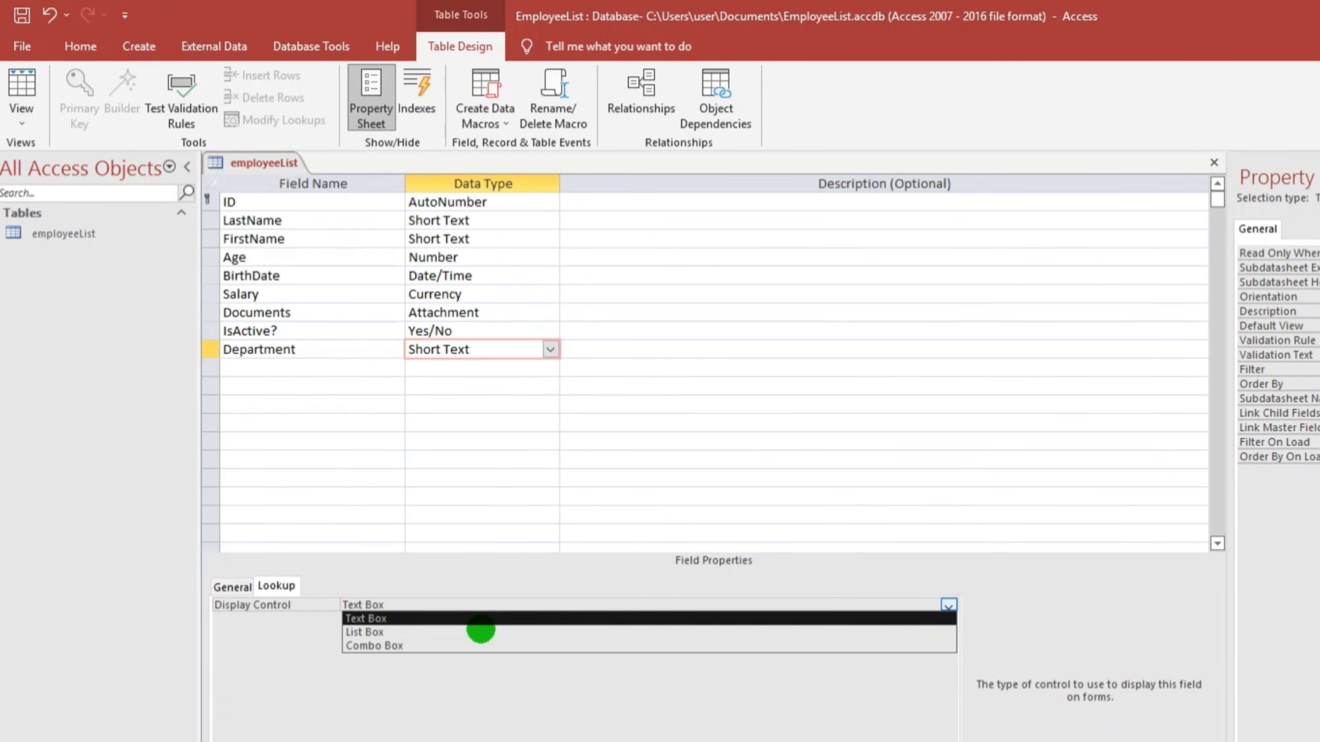
pyautogui.click(364, 641)
# Use a Value List row source of Finance, Accounting, Sales, Production HR, and save the design
pyautogui.click(424, 619)
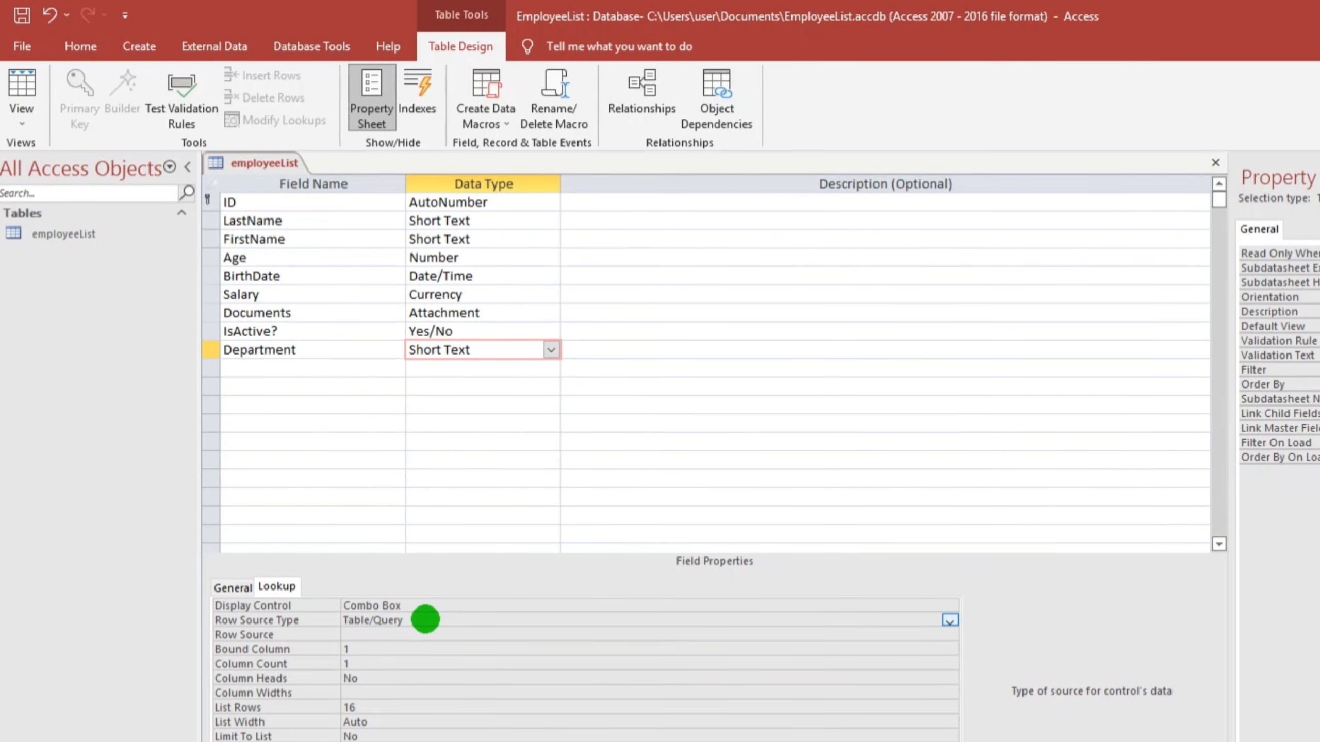
pyautogui.click(346, 635)
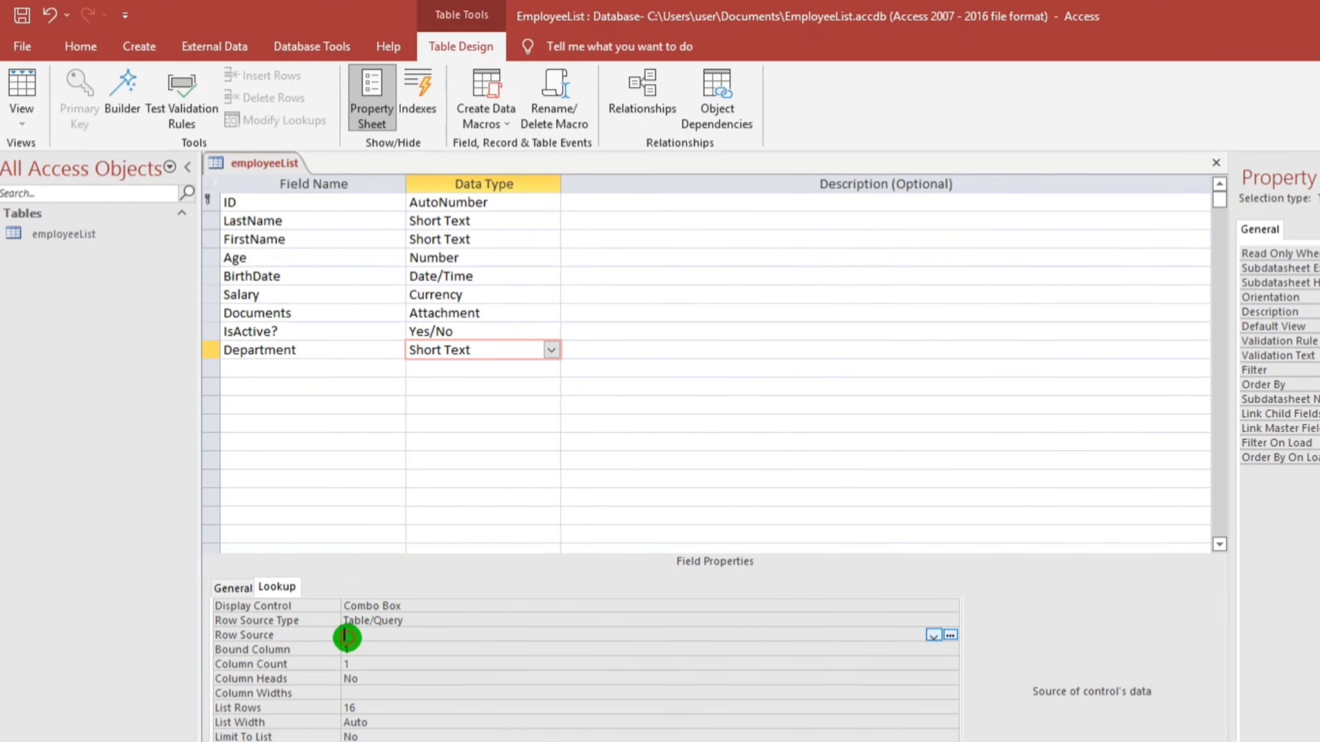
pyautogui.click(418, 623)
pyautogui.click(309, 620)
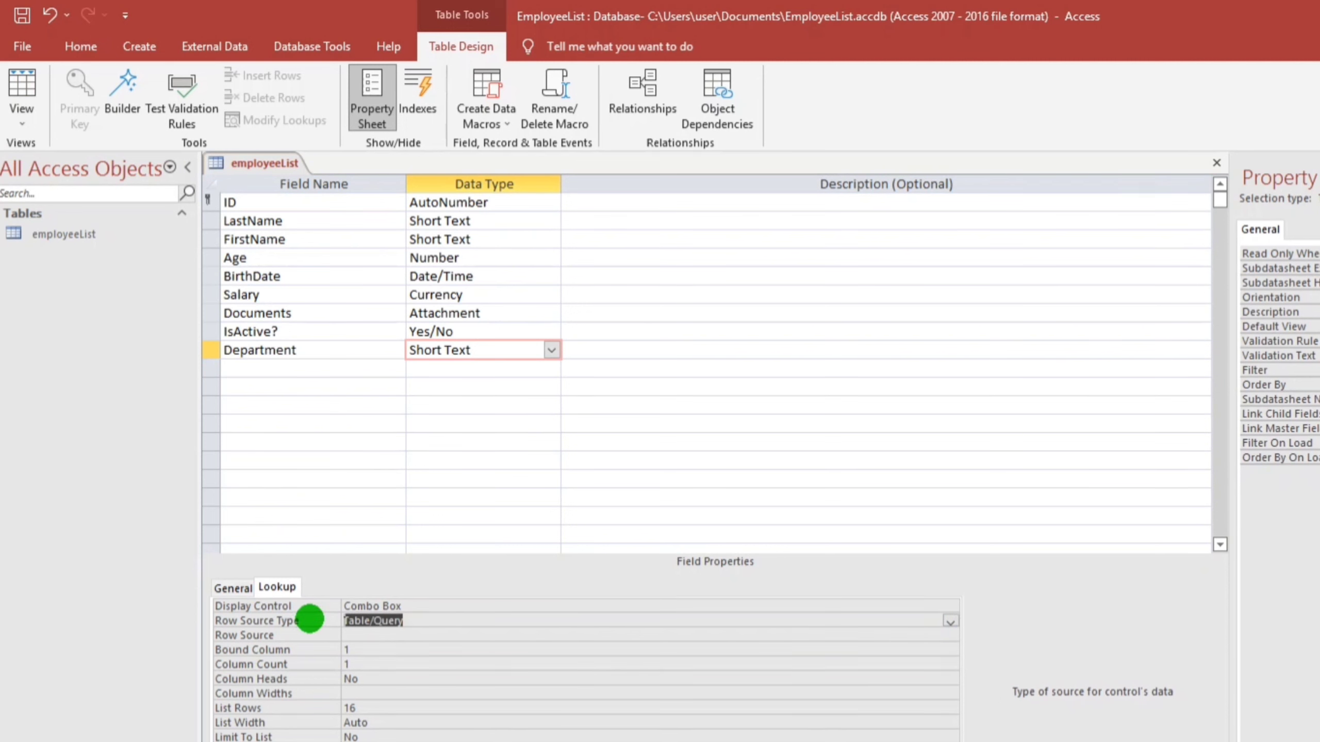
pyautogui.click(950, 620)
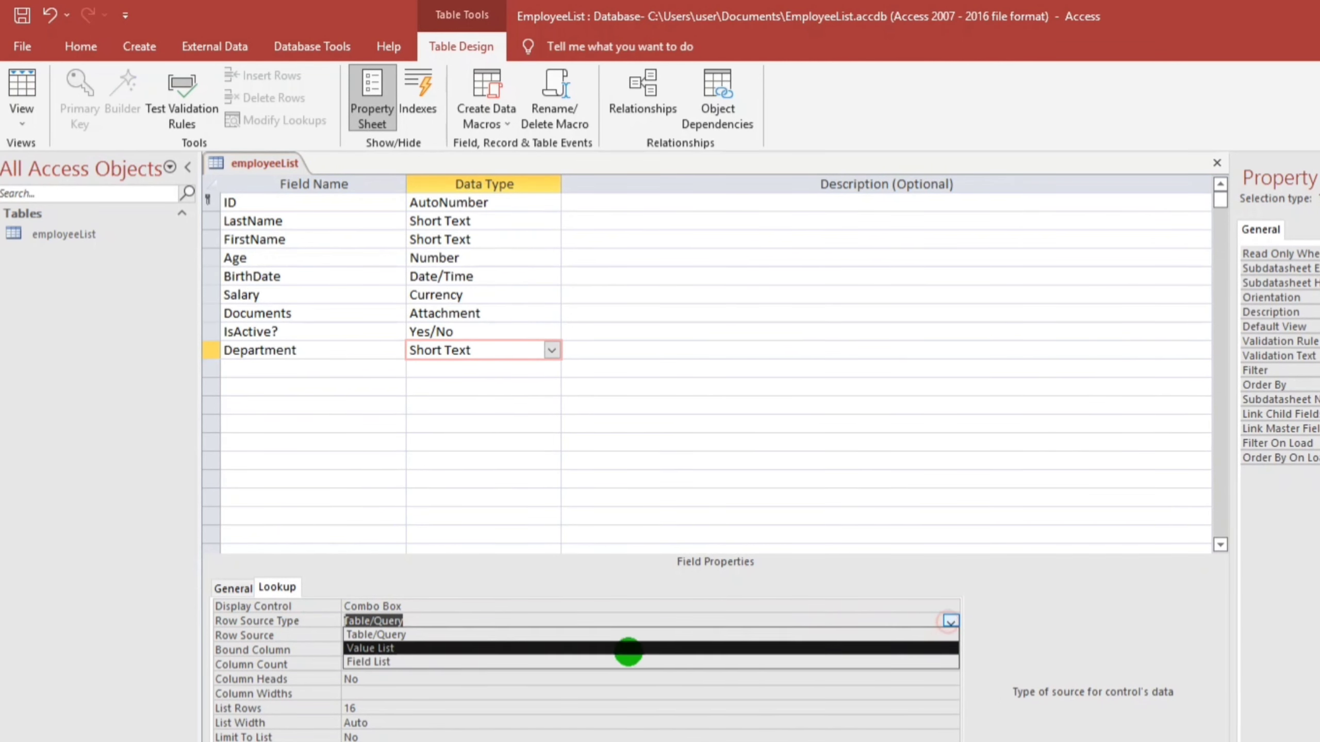
pyautogui.click(369, 650)
pyautogui.click(358, 635)
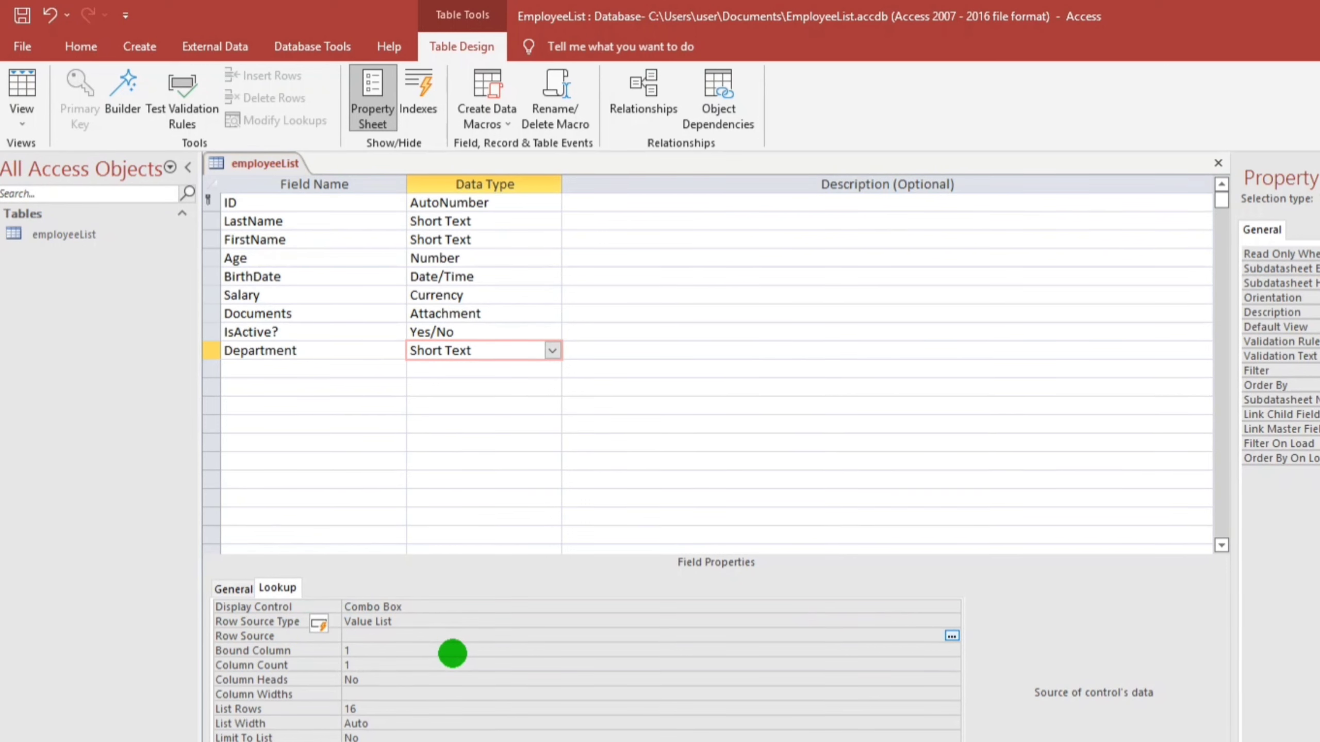
pyautogui.write('Fin')
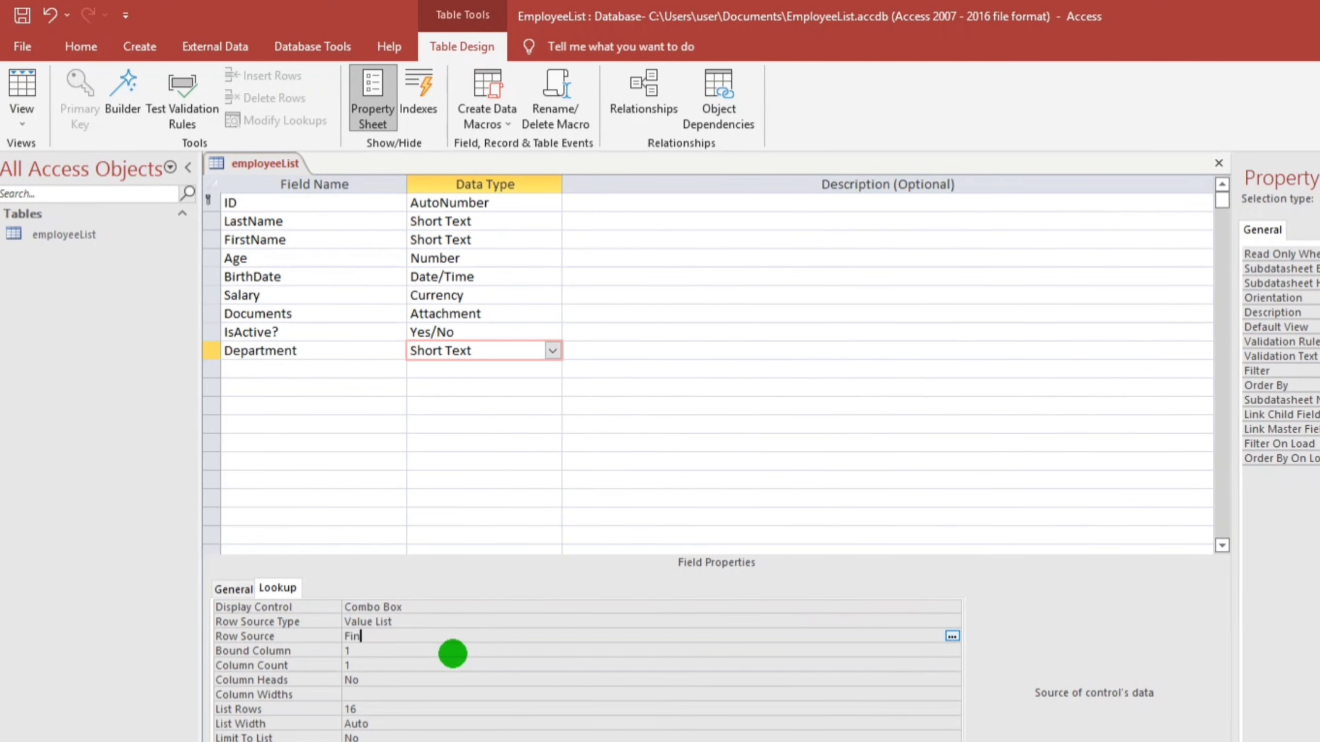
pyautogui.write('ance, Accounting,')
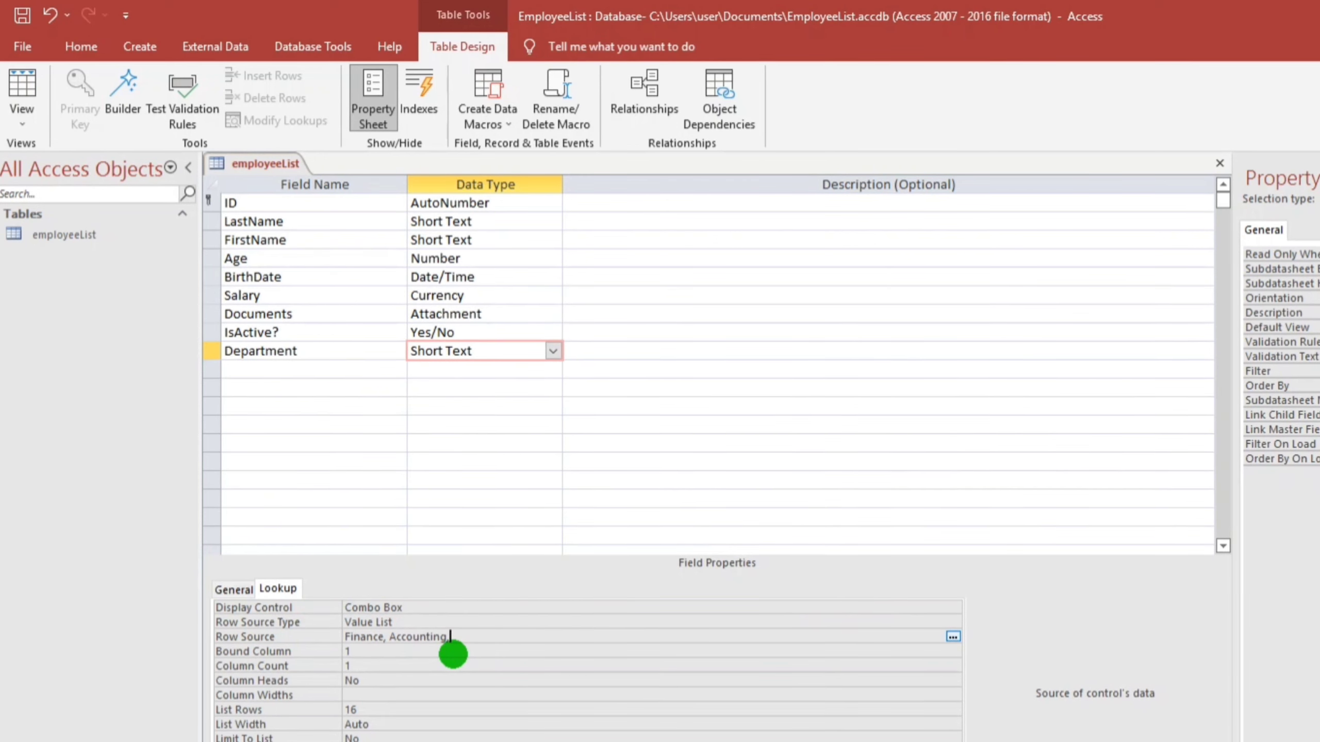
pyautogui.write('Sales')
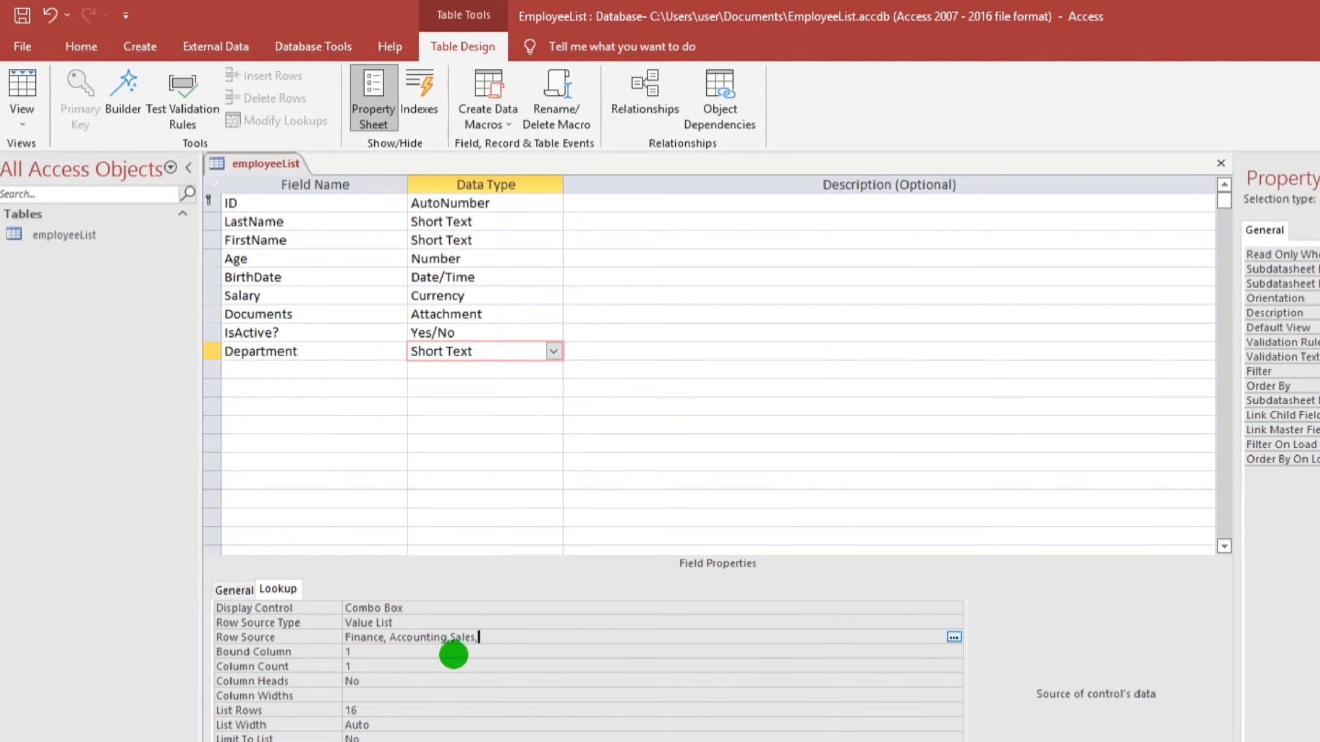
pyautogui.write(', Pro')
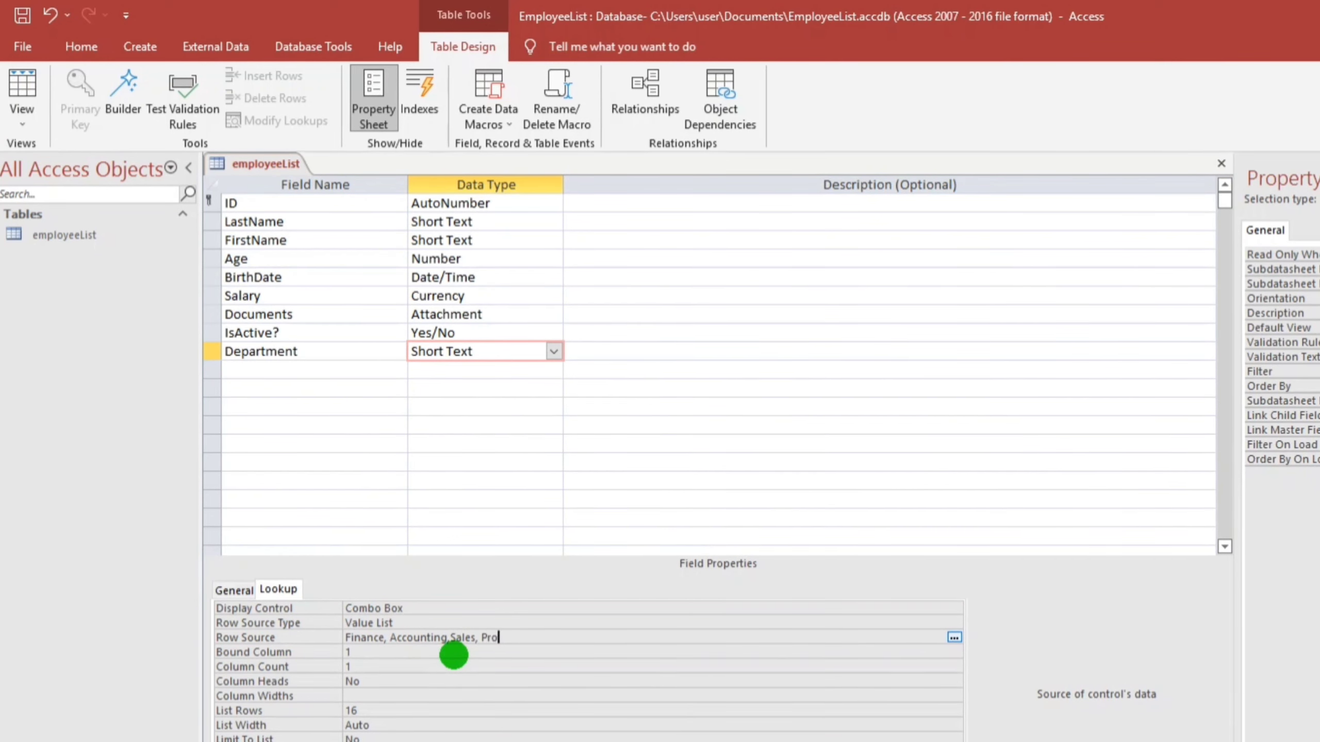
pyautogui.write('duction')
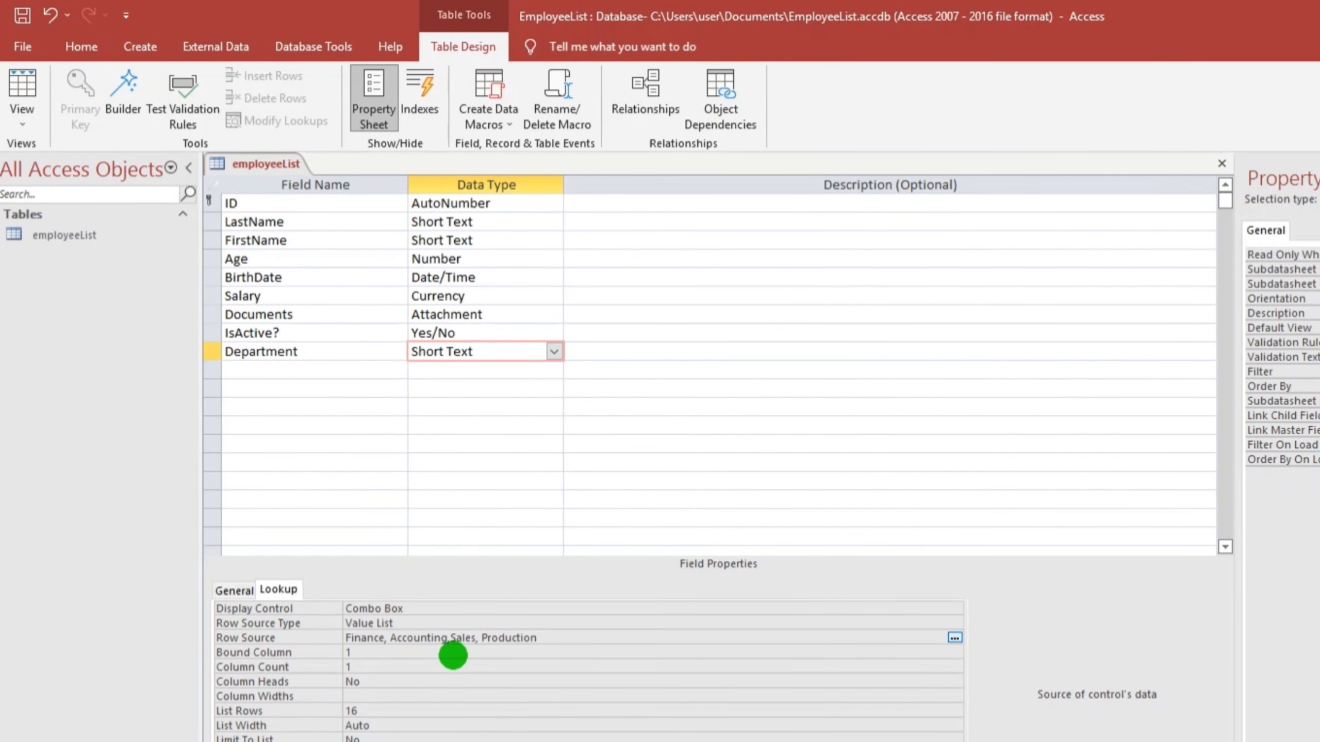
pyautogui.write(' HR')
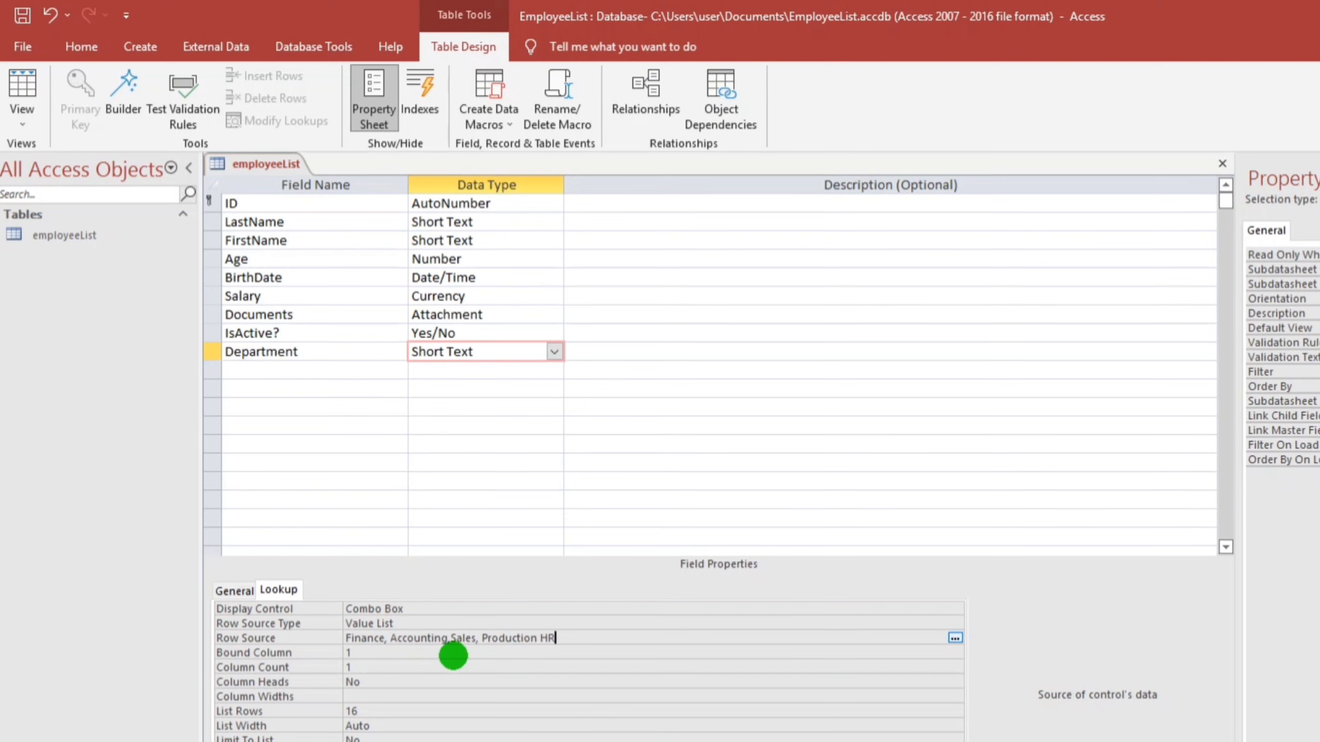
pyautogui.click(436, 681)
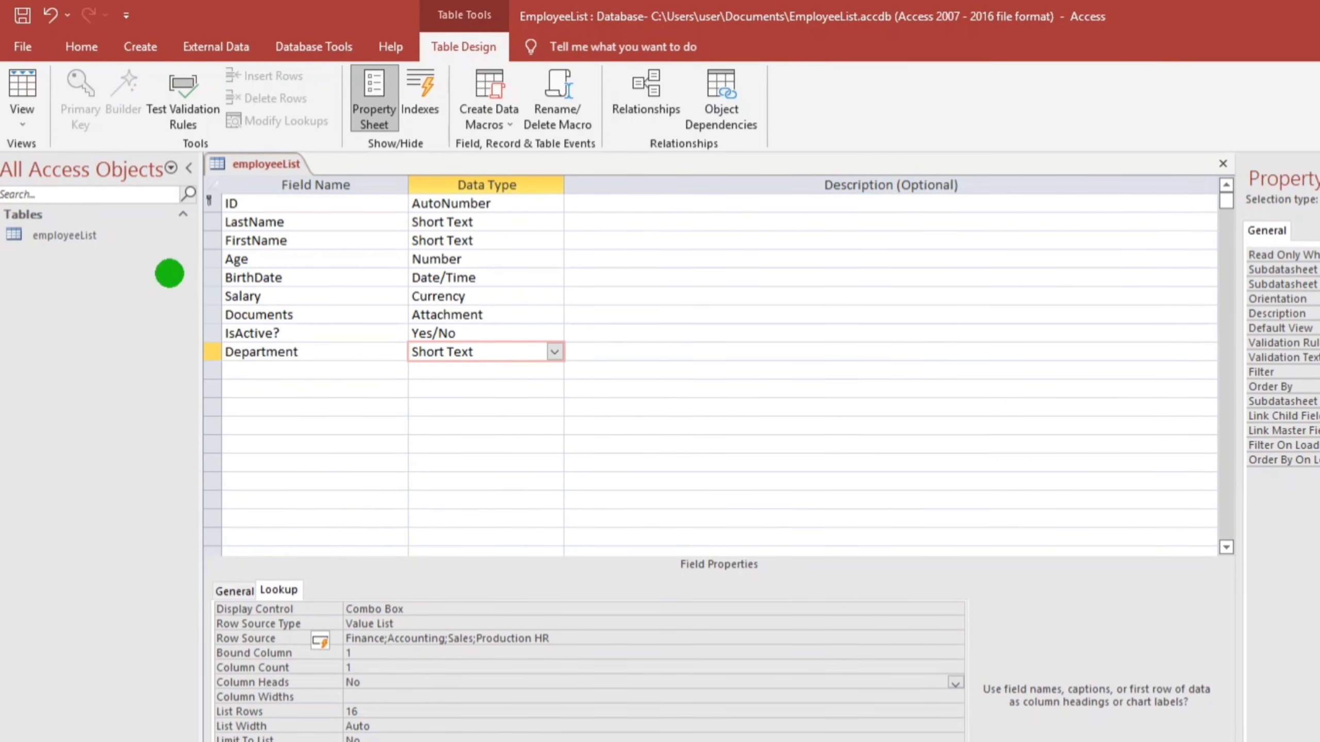
pyautogui.click(30, 19)
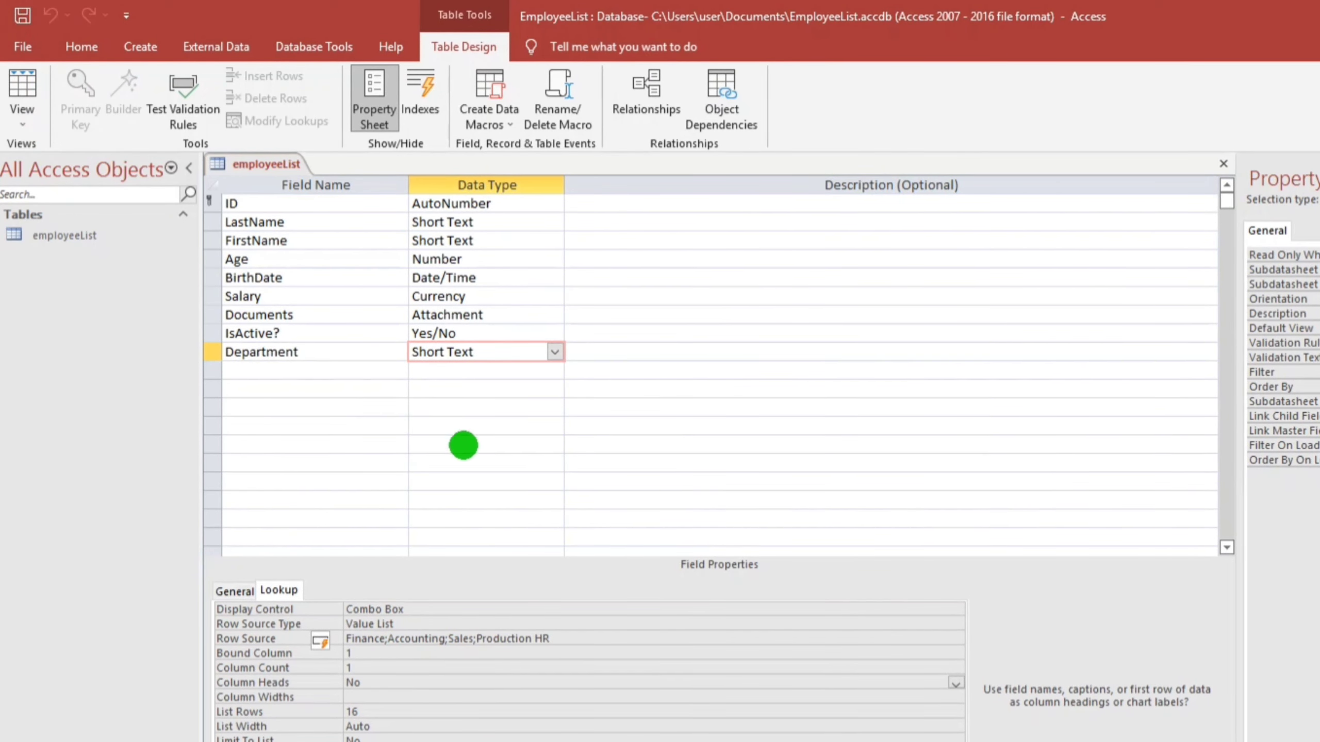
# Add a Remarks field below Department with the Long Text data type
pyautogui.click(315, 369)
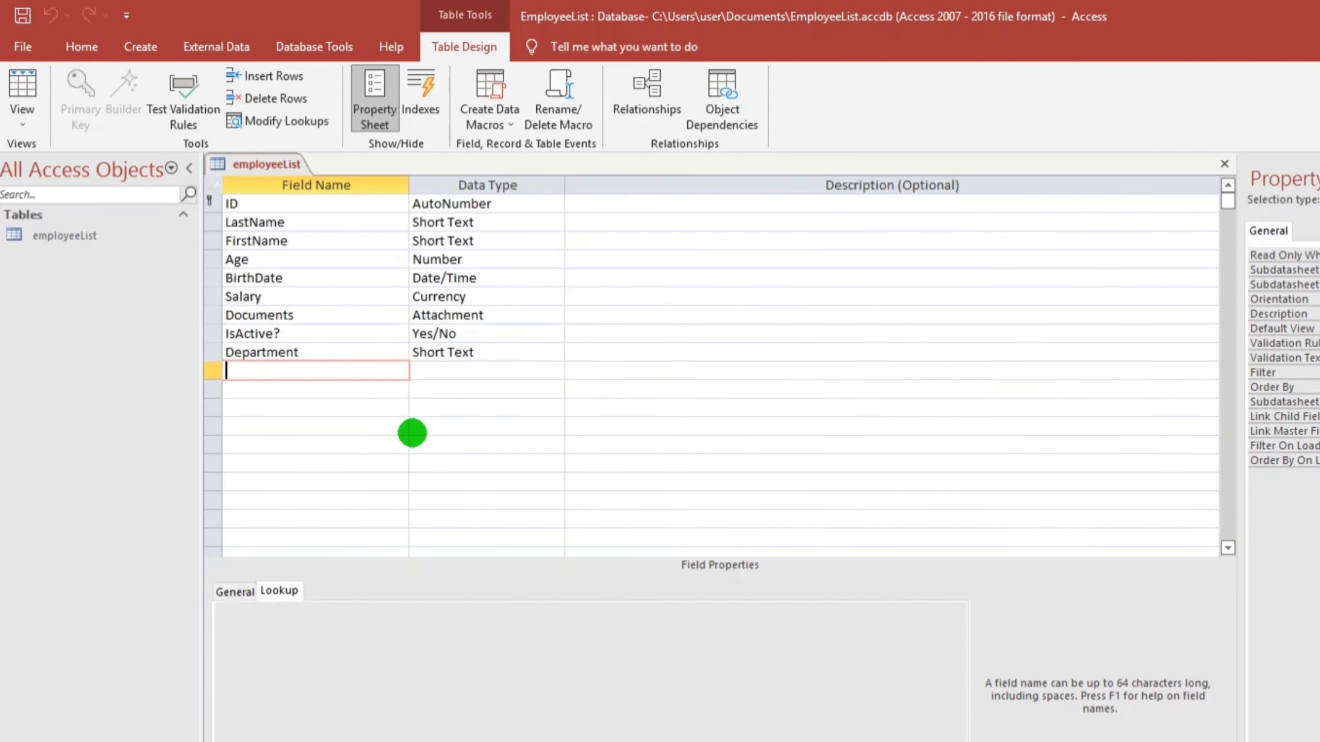
pyautogui.write('Remarks')
pyautogui.press('Tab')
pyautogui.click(555, 371)
pyautogui.click(434, 401)
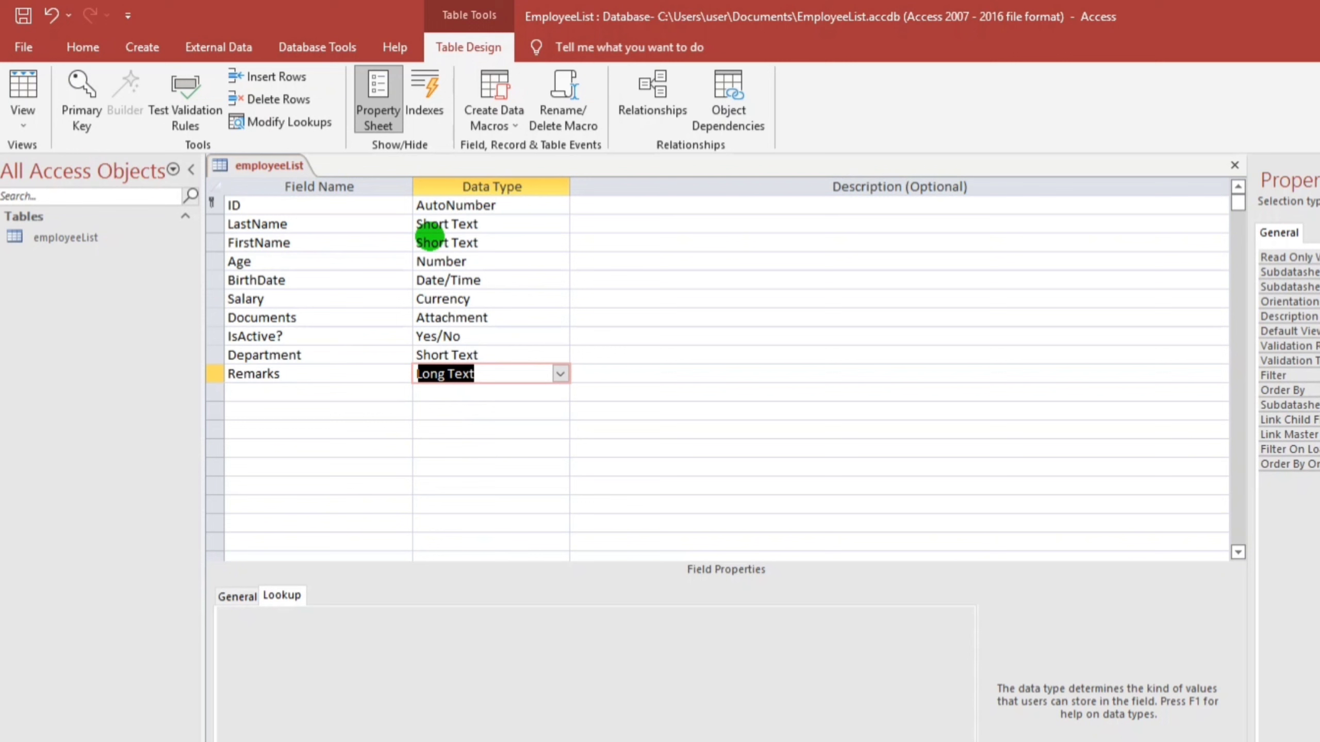
pyautogui.click(455, 223)
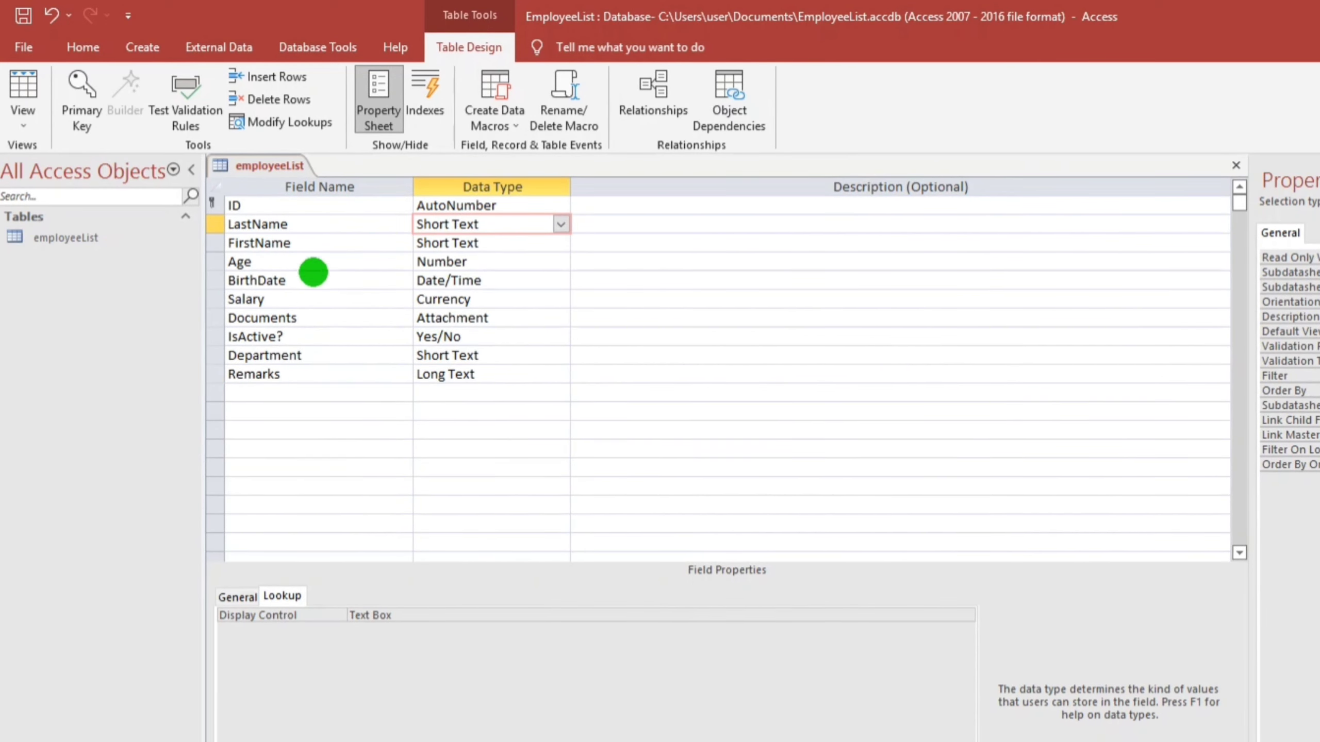
# Change LastName's Field Size from 255 to 35
pyautogui.click(309, 226)
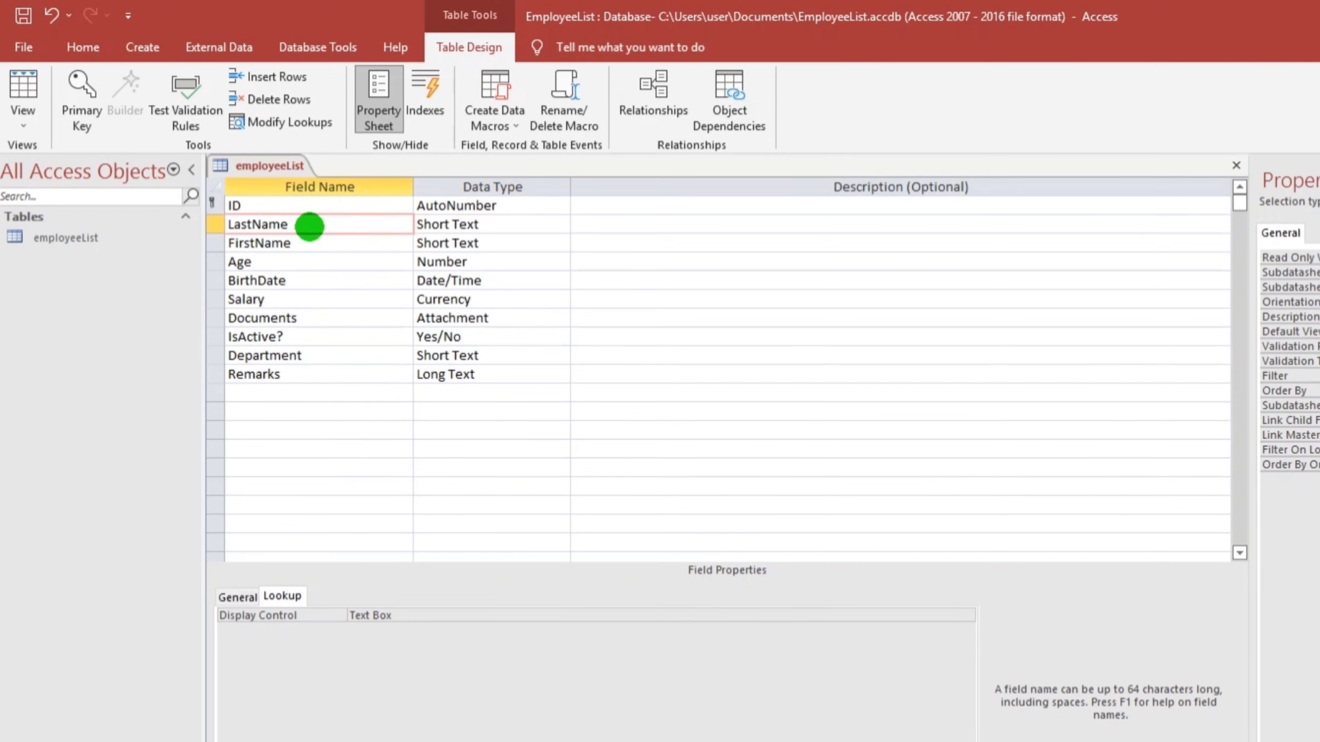
pyautogui.click(244, 597)
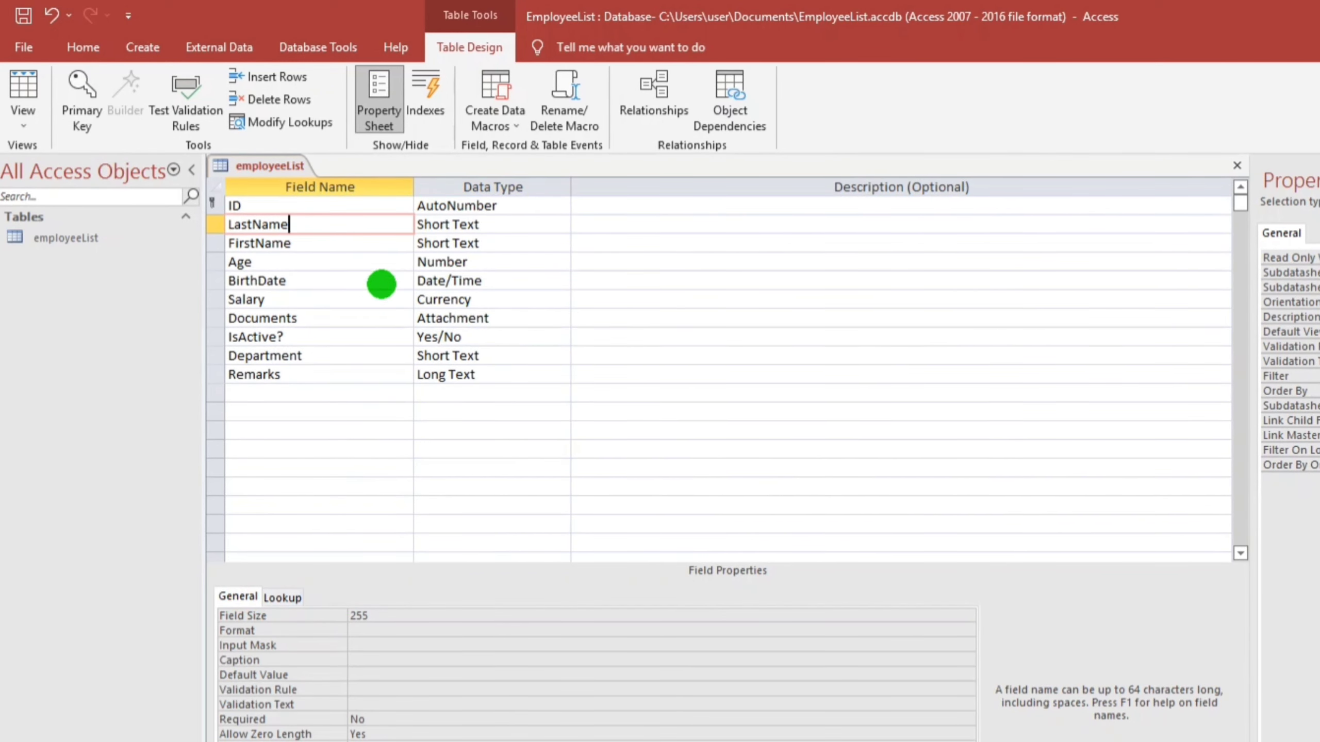
pyautogui.click(457, 226)
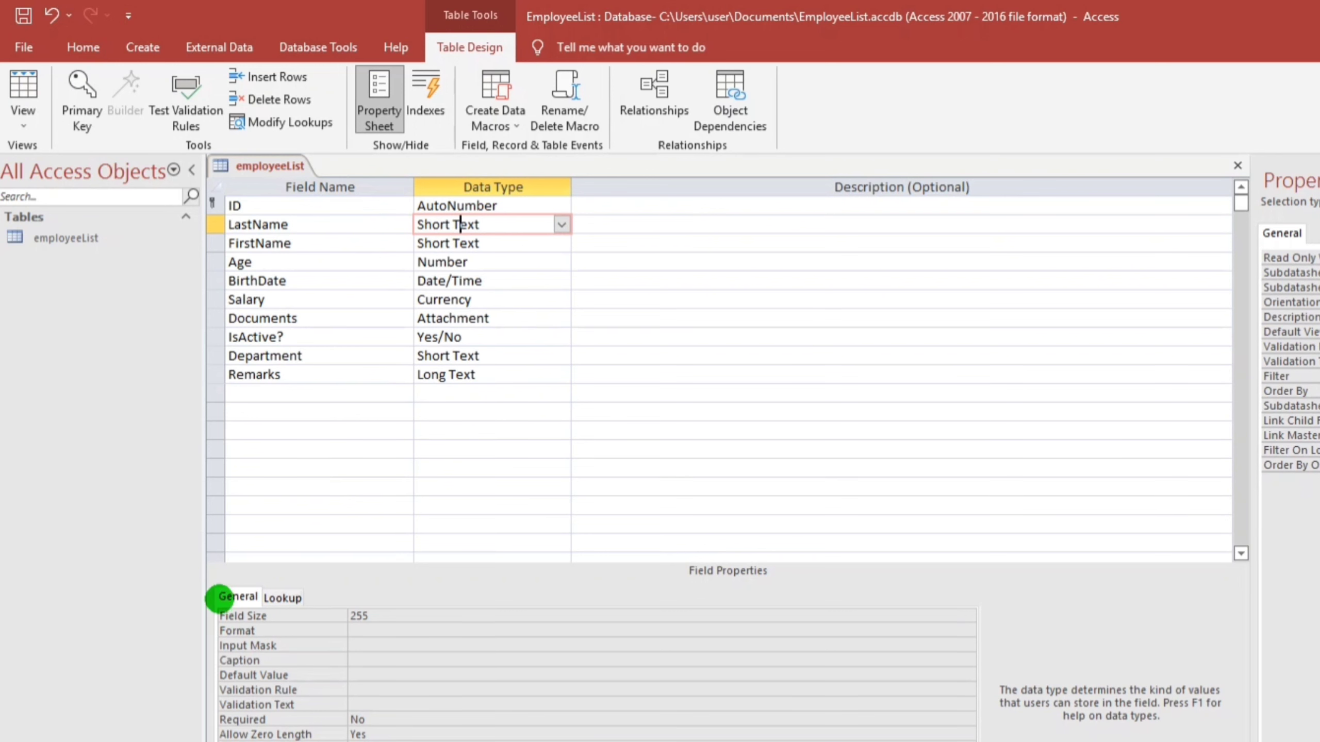
pyautogui.moveTo(368, 613); pyautogui.dragTo(335, 612)
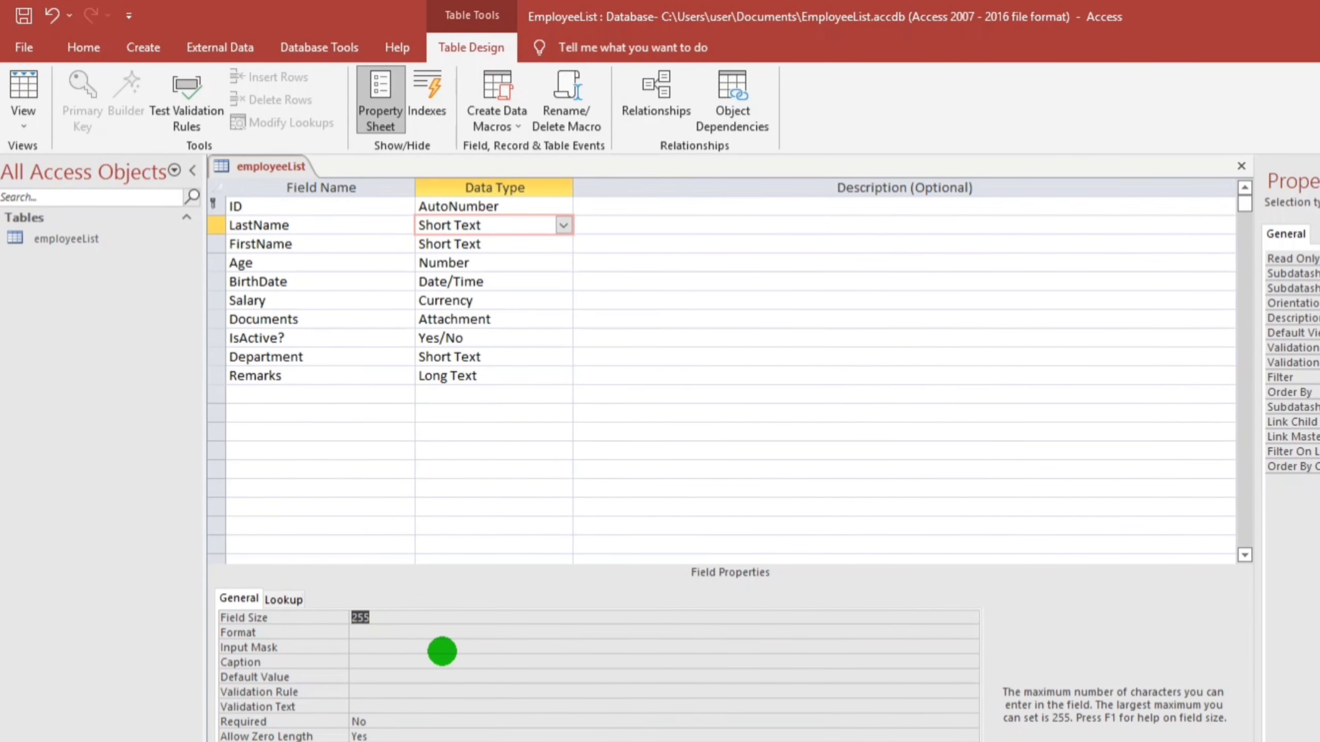
pyautogui.write('35')
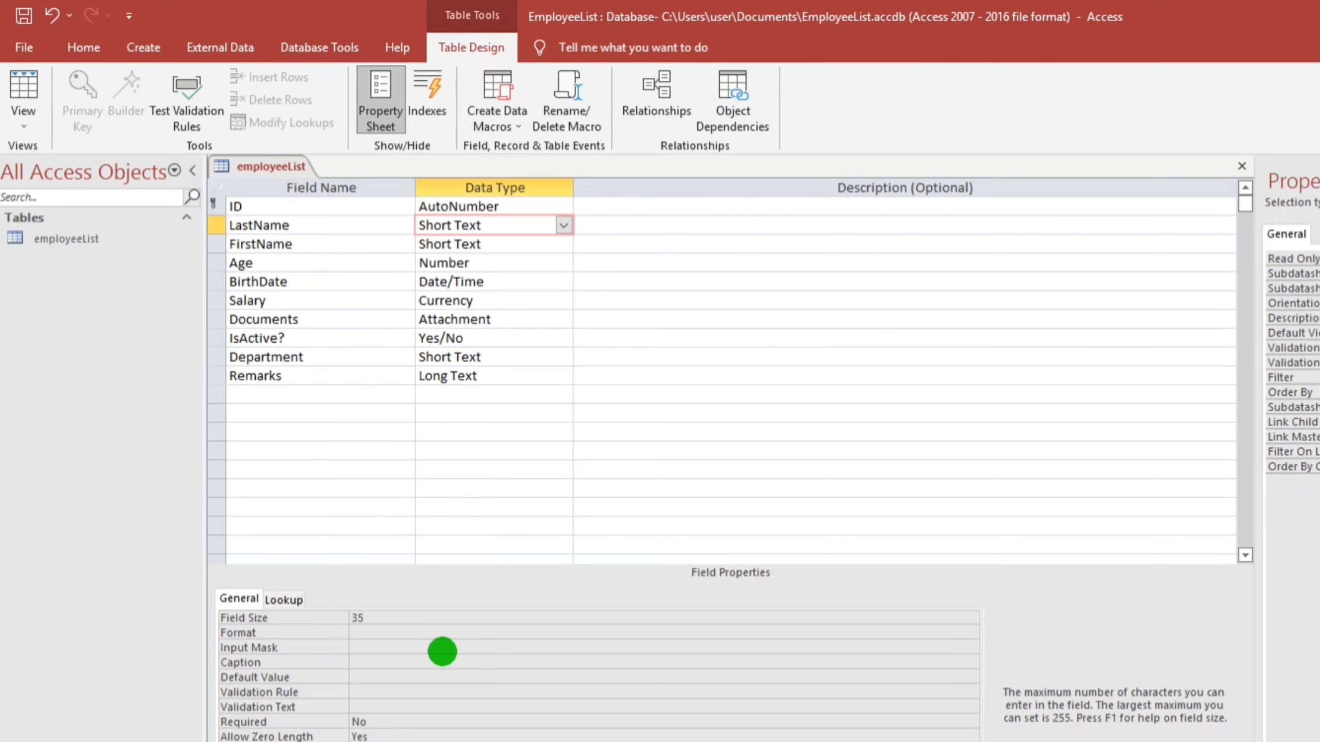
pyautogui.click(414, 635)
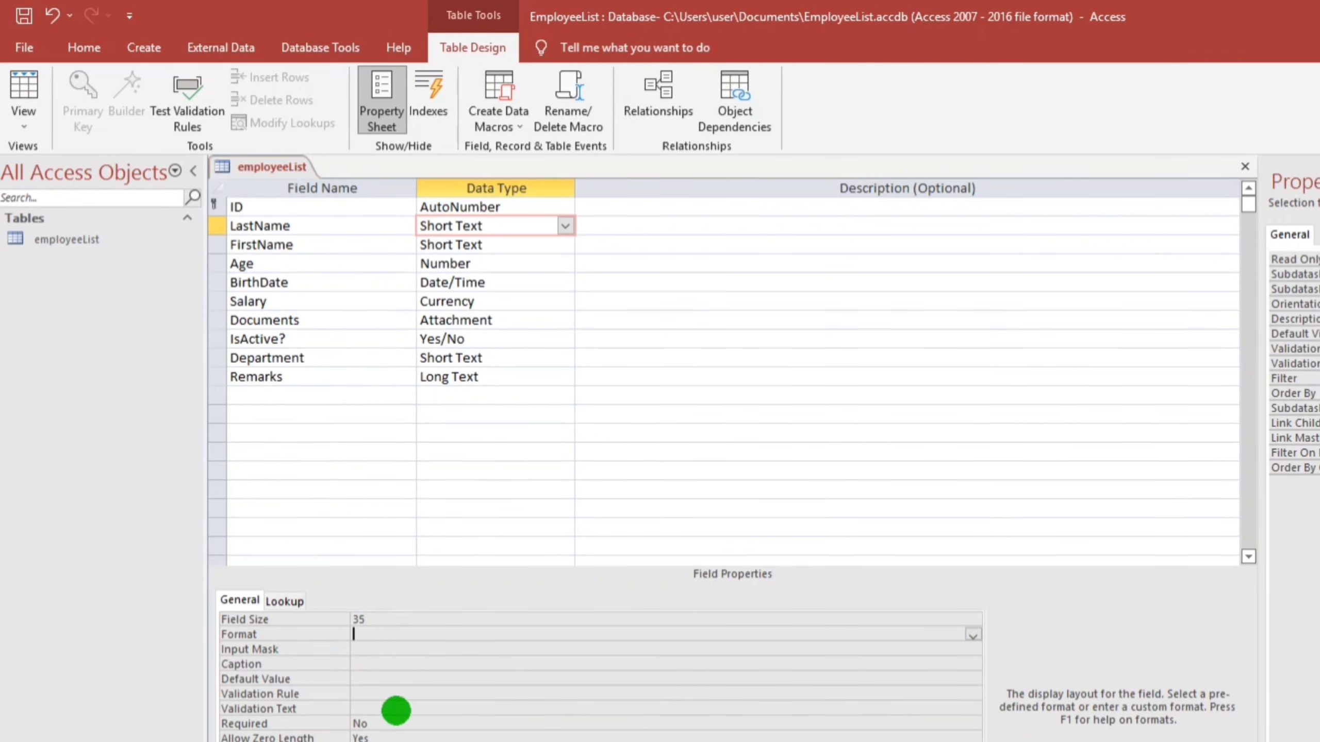
# Set LastName's Required property to Yes
pyautogui.click(367, 723)
pyautogui.click(358, 724)
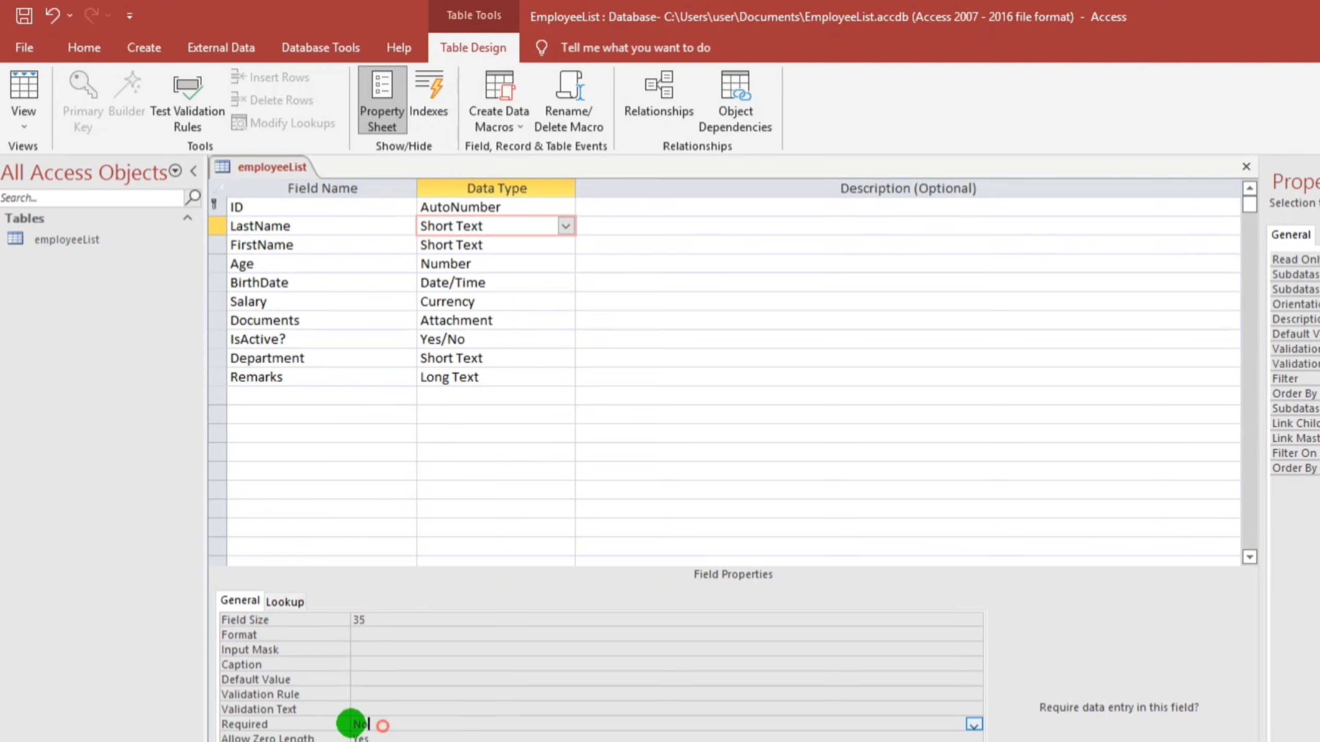
pyautogui.click(975, 725)
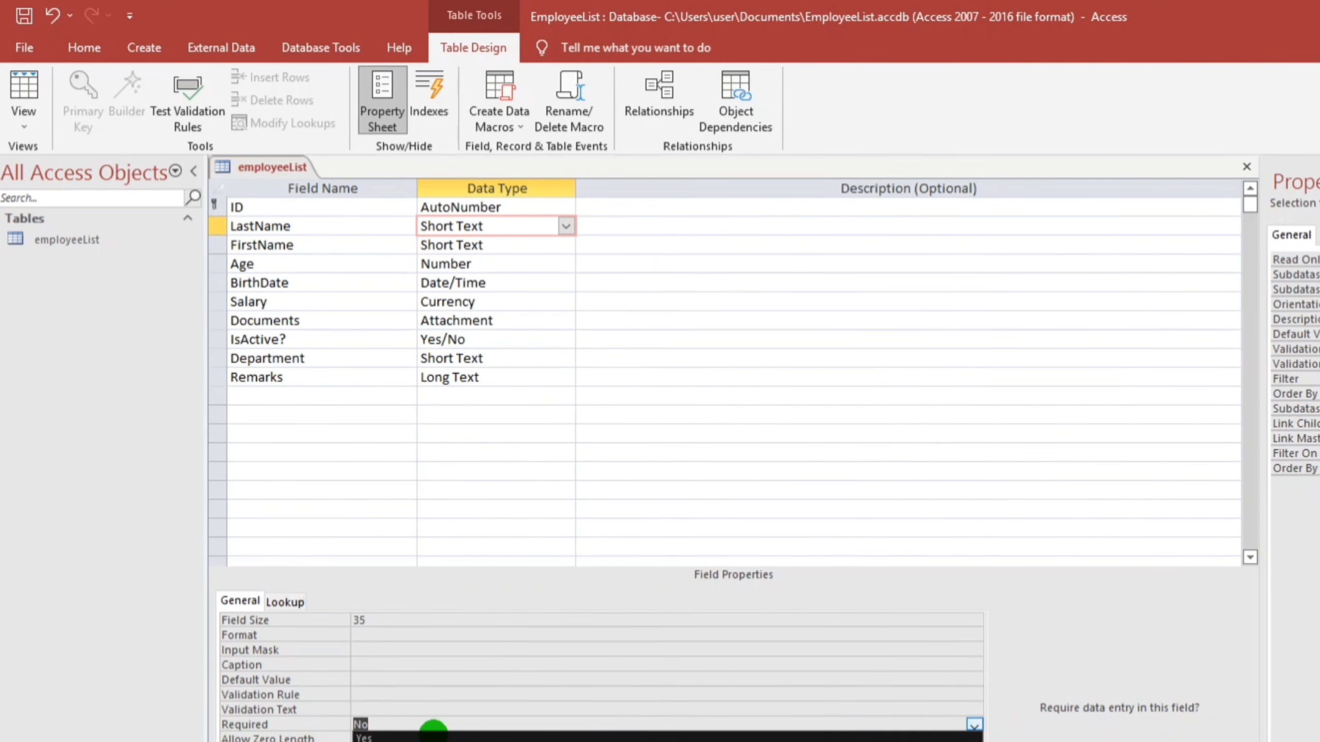
pyautogui.click(373, 733)
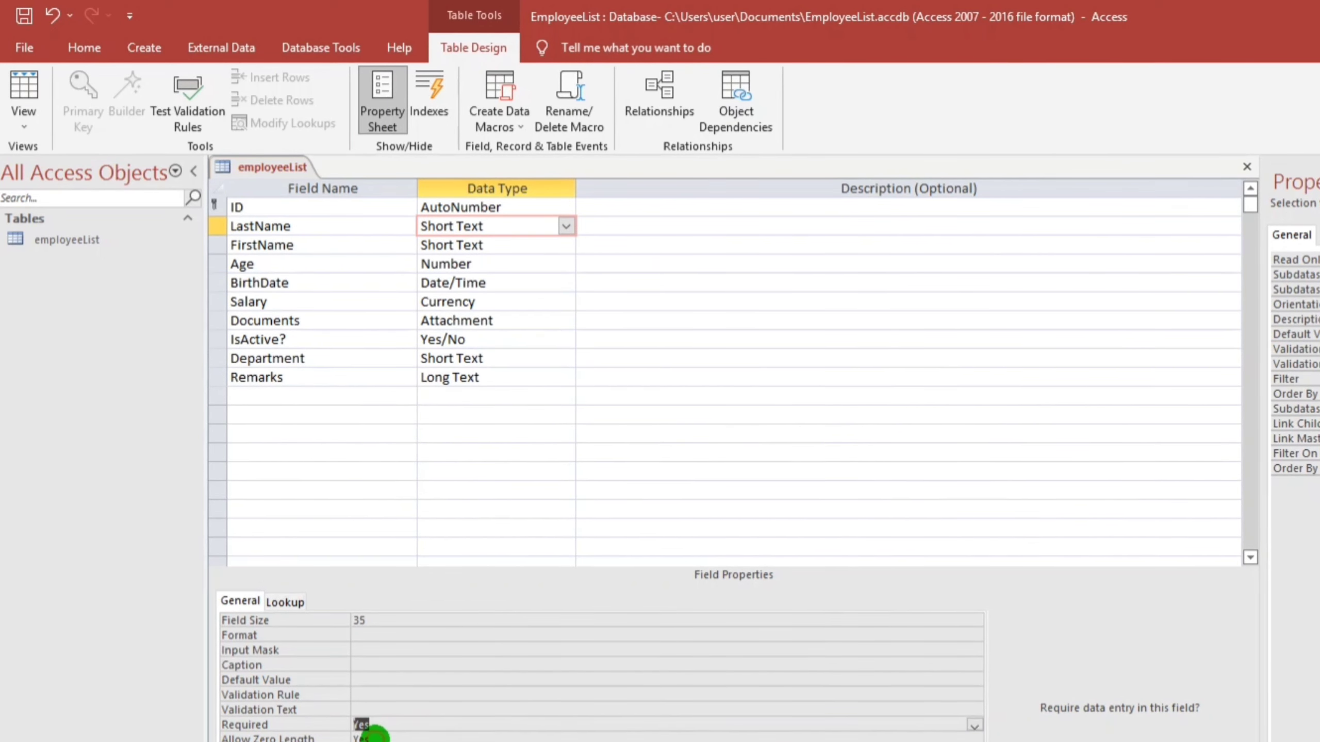
pyautogui.click(406, 738)
pyautogui.click(357, 682)
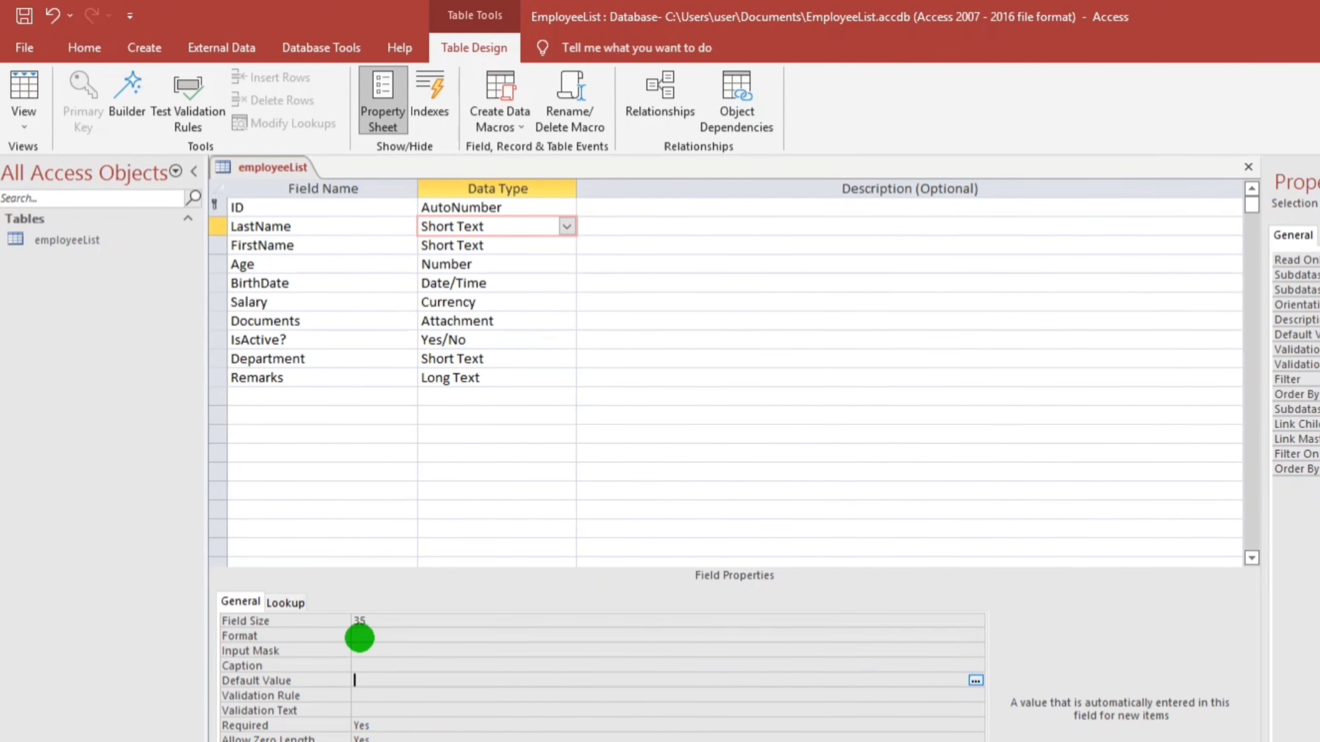
# Set FirstName's field size to 35 and Salary's format to Standard
pyautogui.click(471, 246)
pyautogui.doubleClick(371, 621)
pyautogui.write('35')
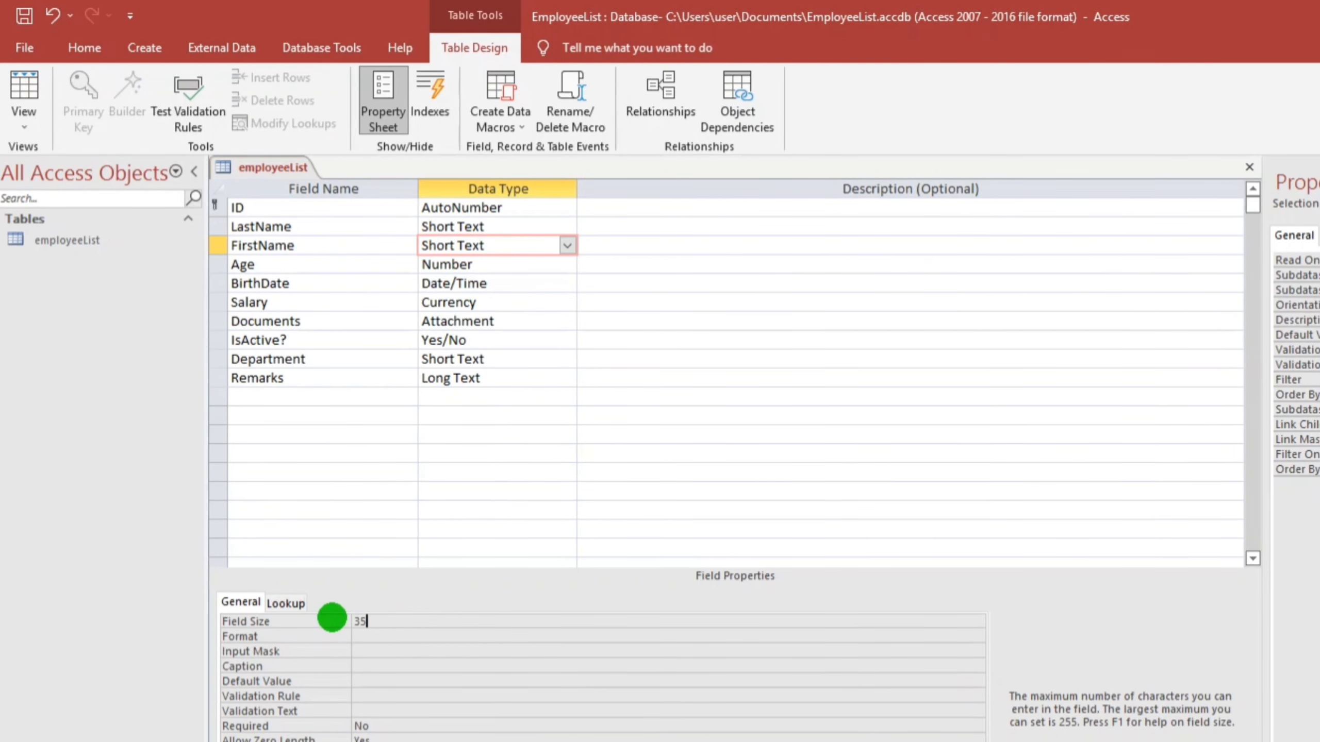
pyautogui.click(441, 264)
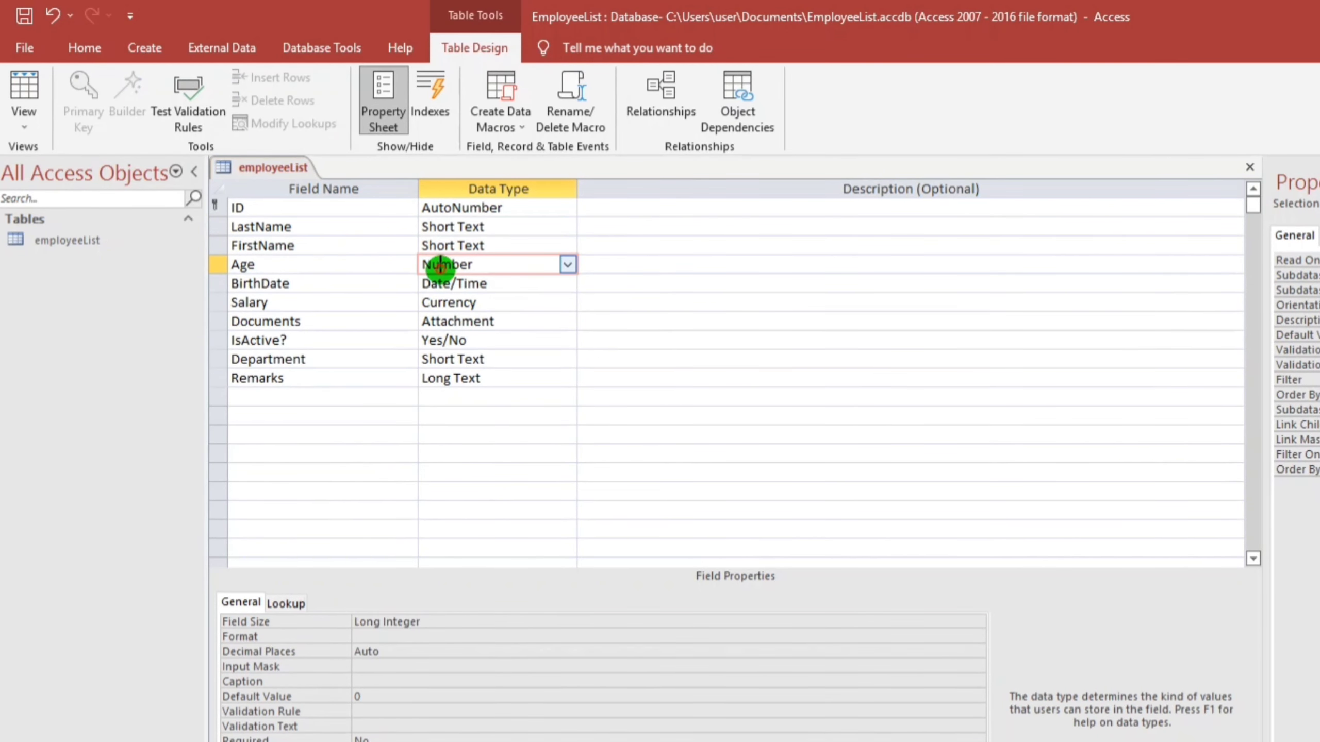
pyautogui.click(464, 283)
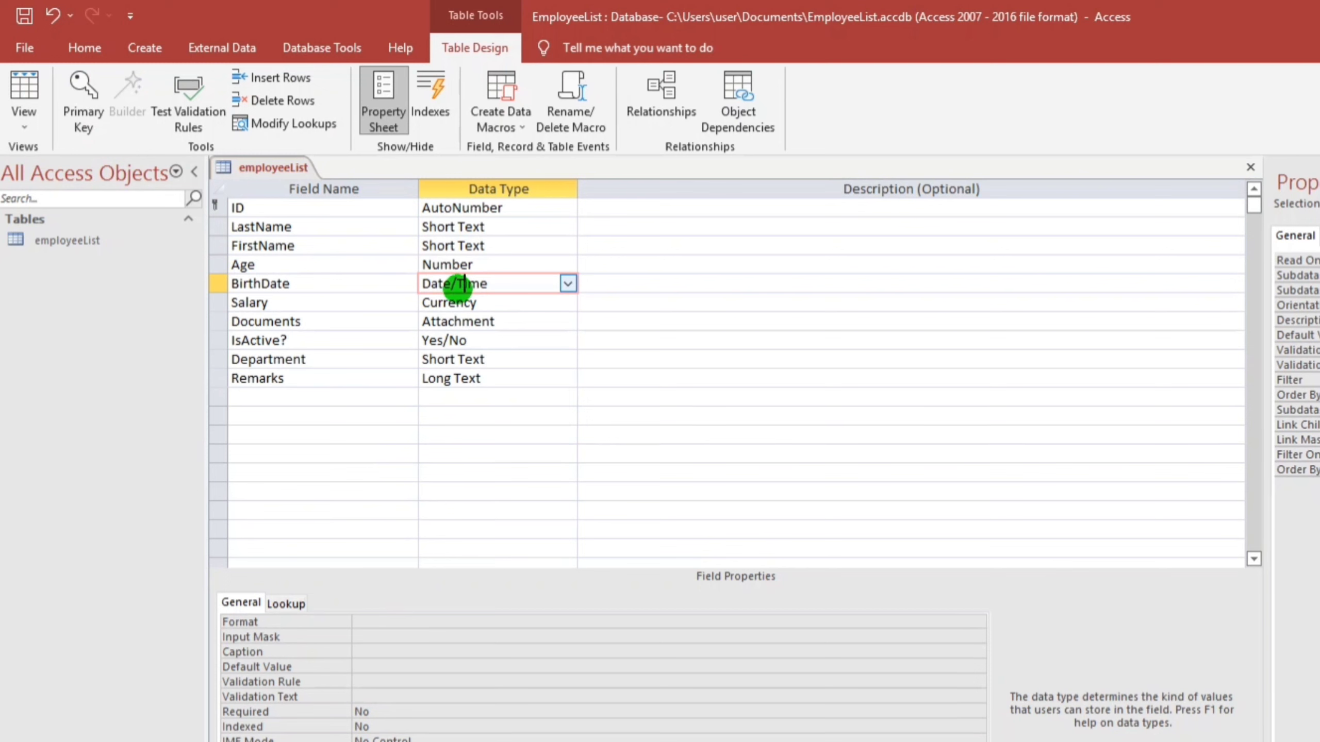
pyautogui.click(475, 302)
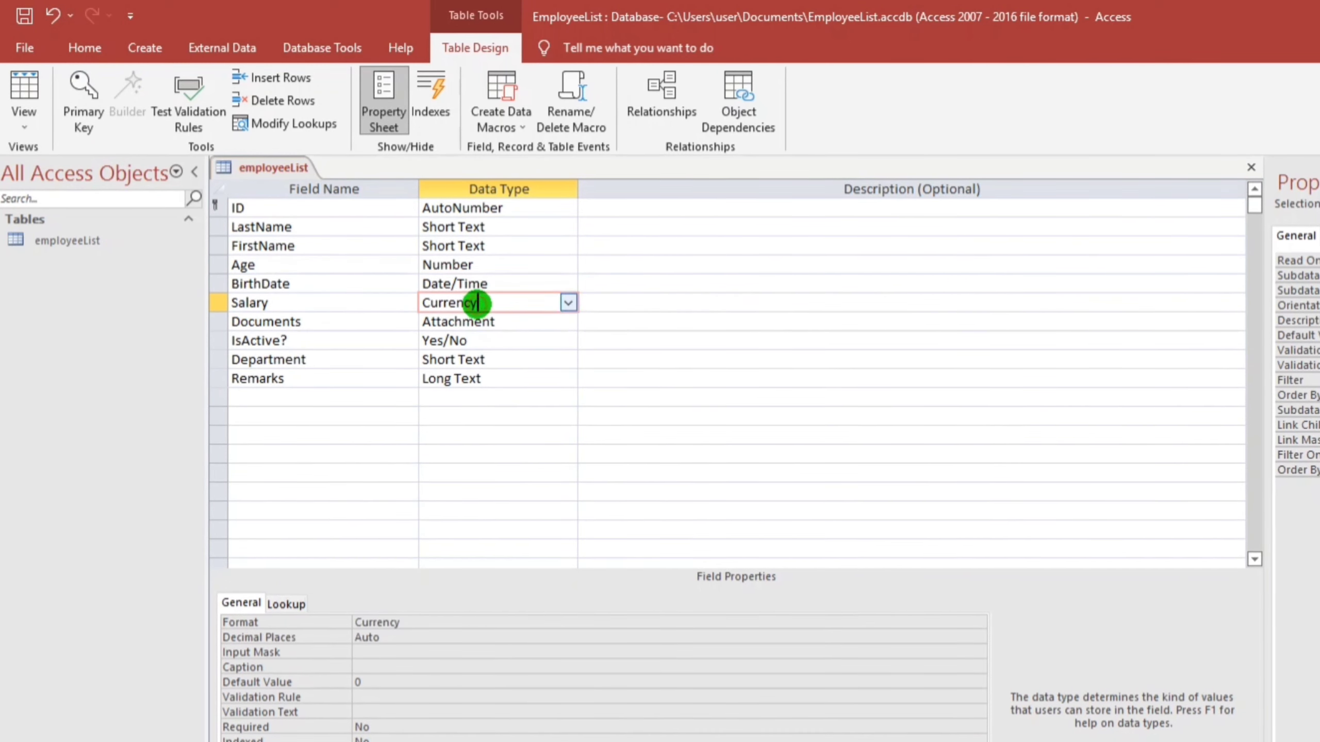
pyautogui.doubleClick(407, 622)
pyautogui.write('standard')
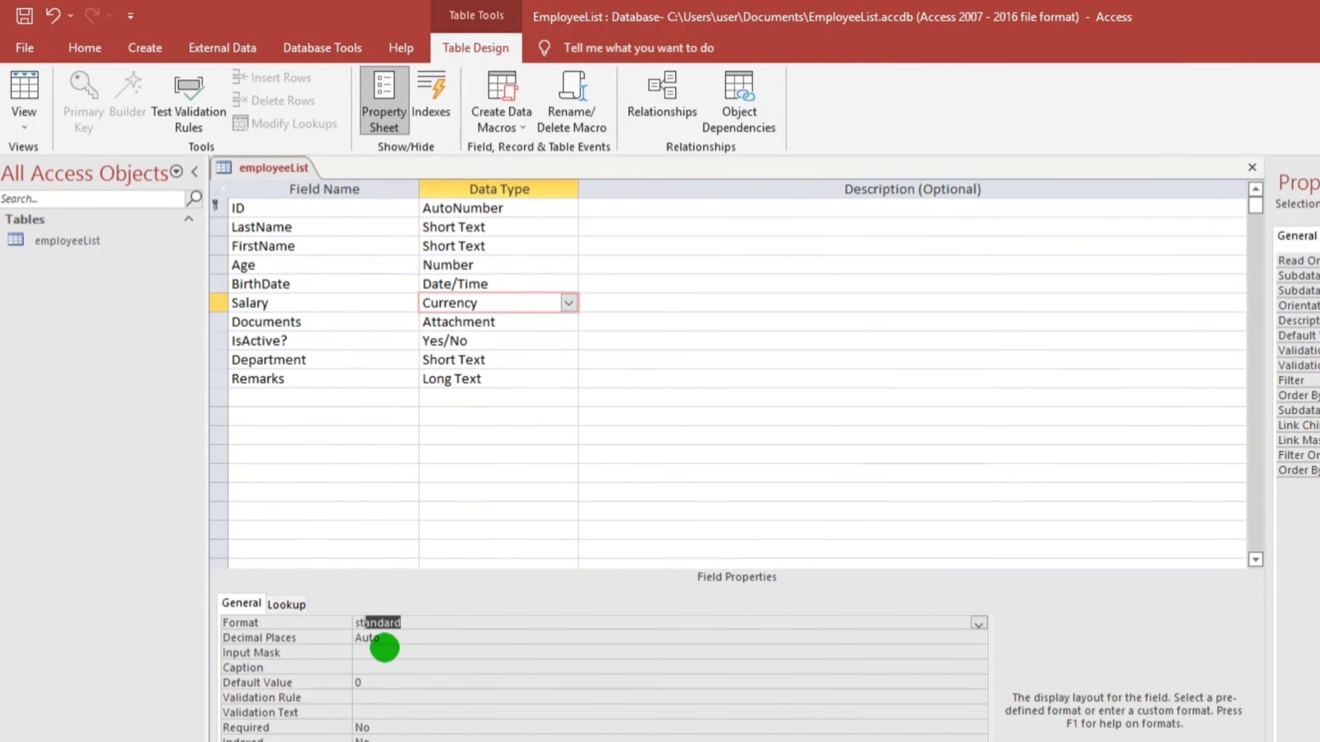
pyautogui.click(407, 665)
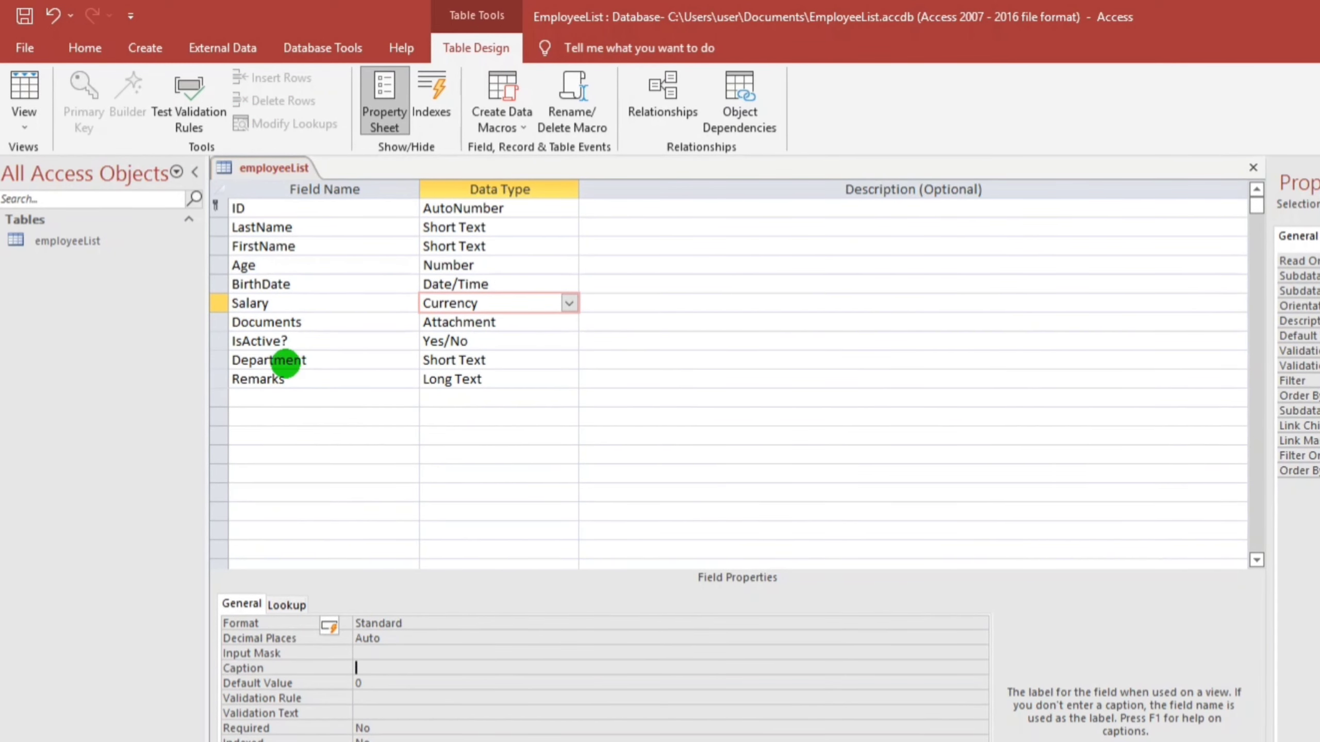
# Set Department's field size to 35
pyautogui.click(423, 367)
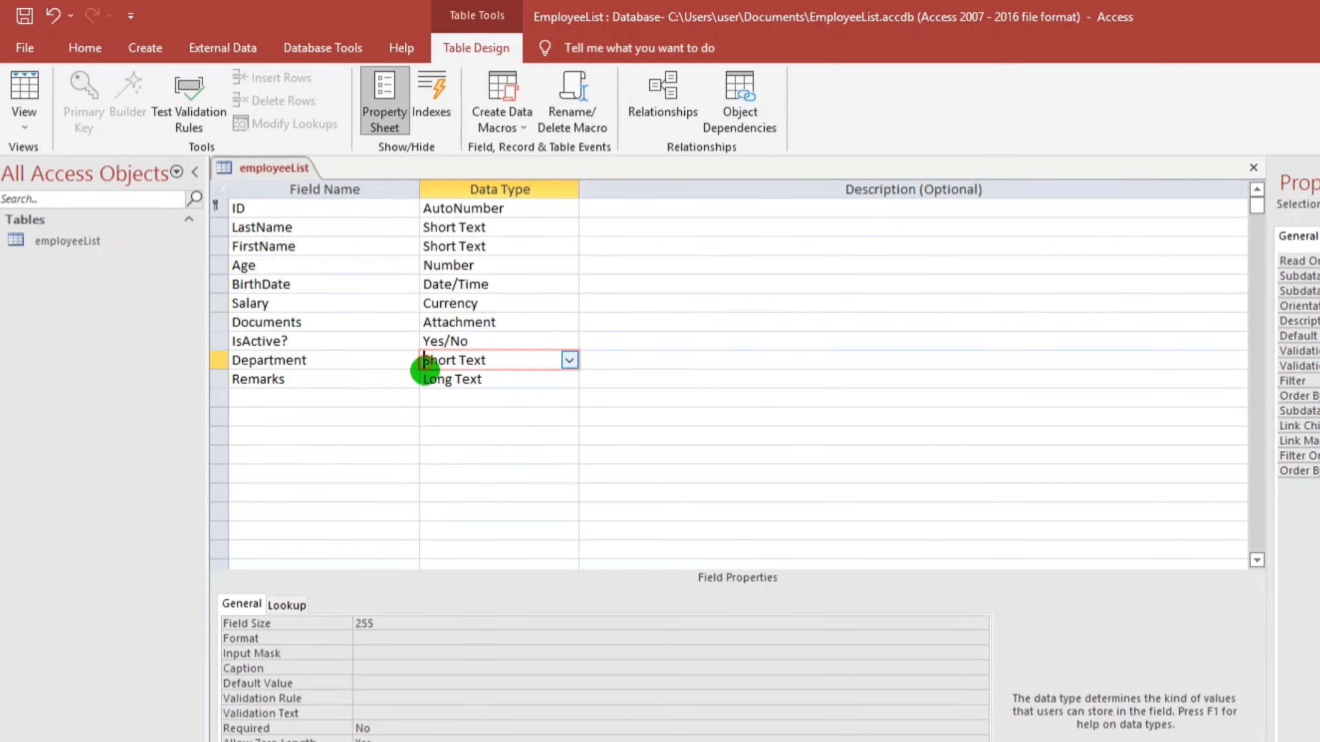
pyautogui.click(389, 626)
pyautogui.write('35')
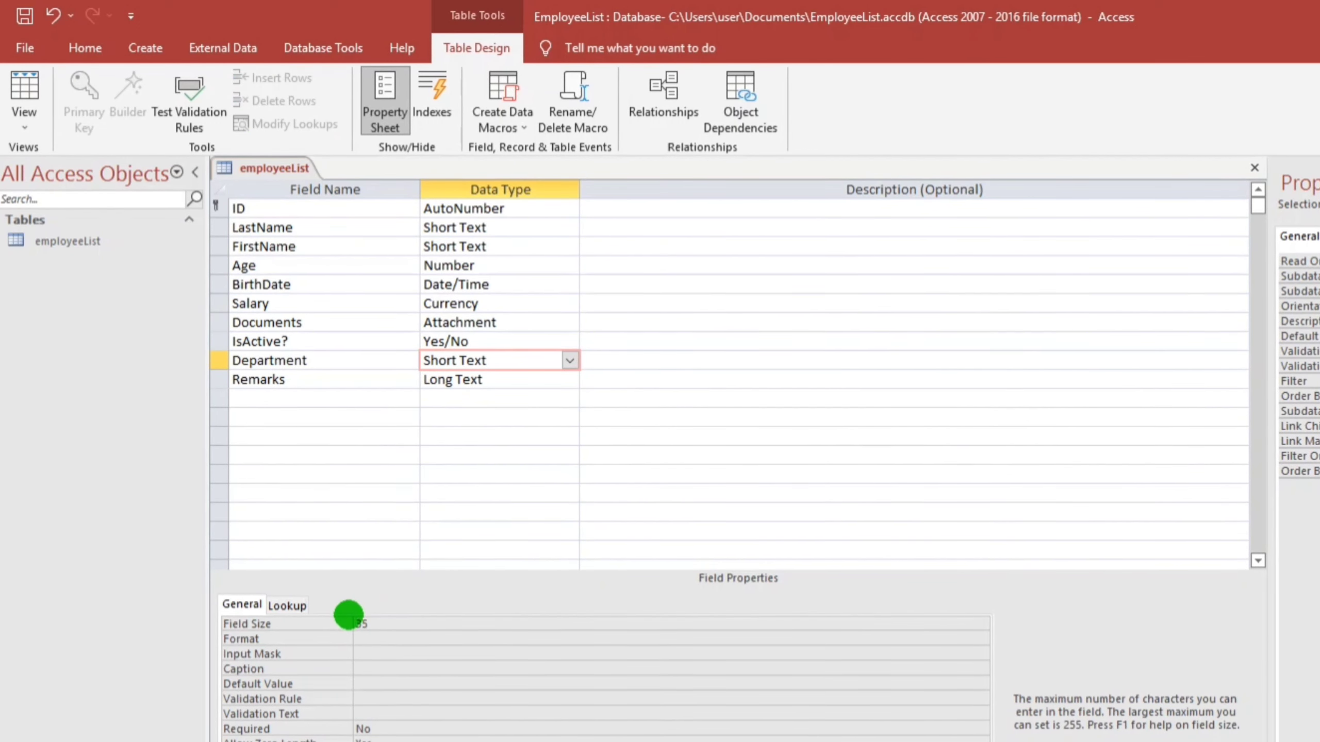
pyautogui.click(400, 670)
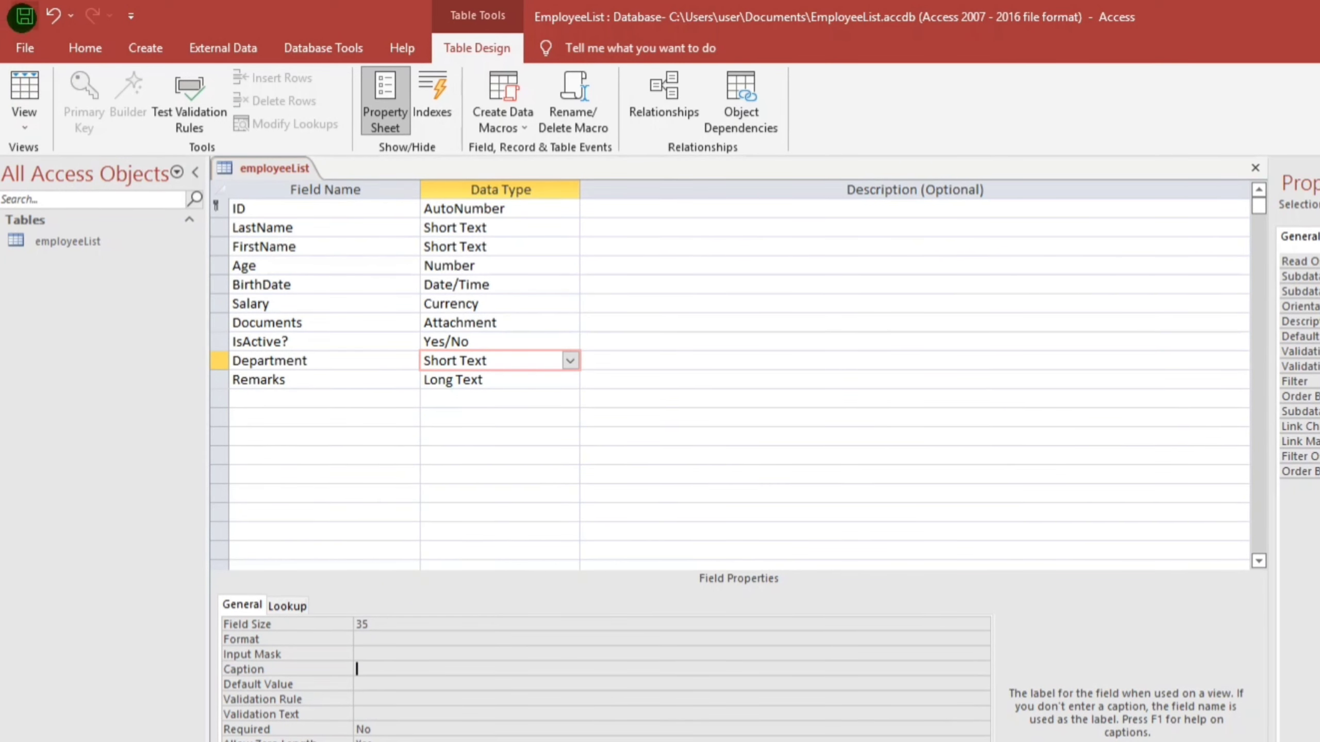
# Save the design, accepting both data-loss warnings, and switch to Datasheet View
pyautogui.click(24, 16)
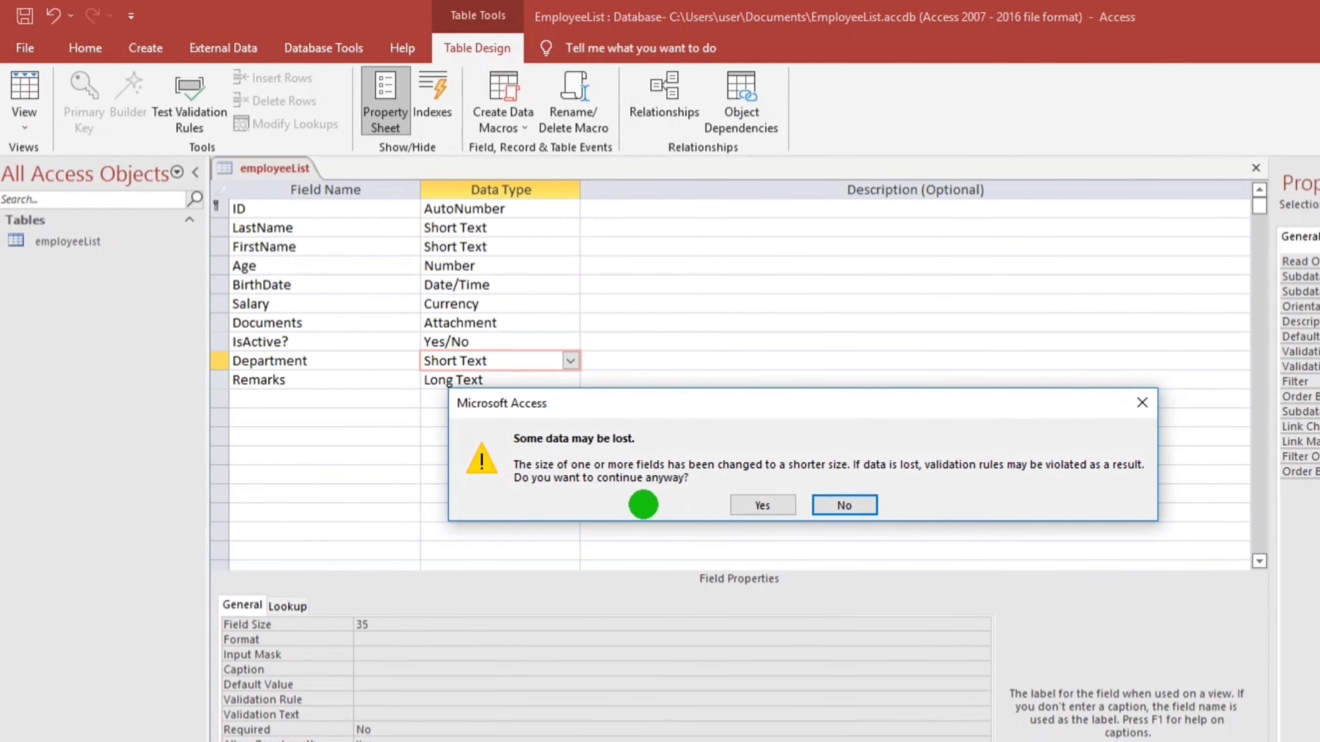
pyautogui.click(746, 504)
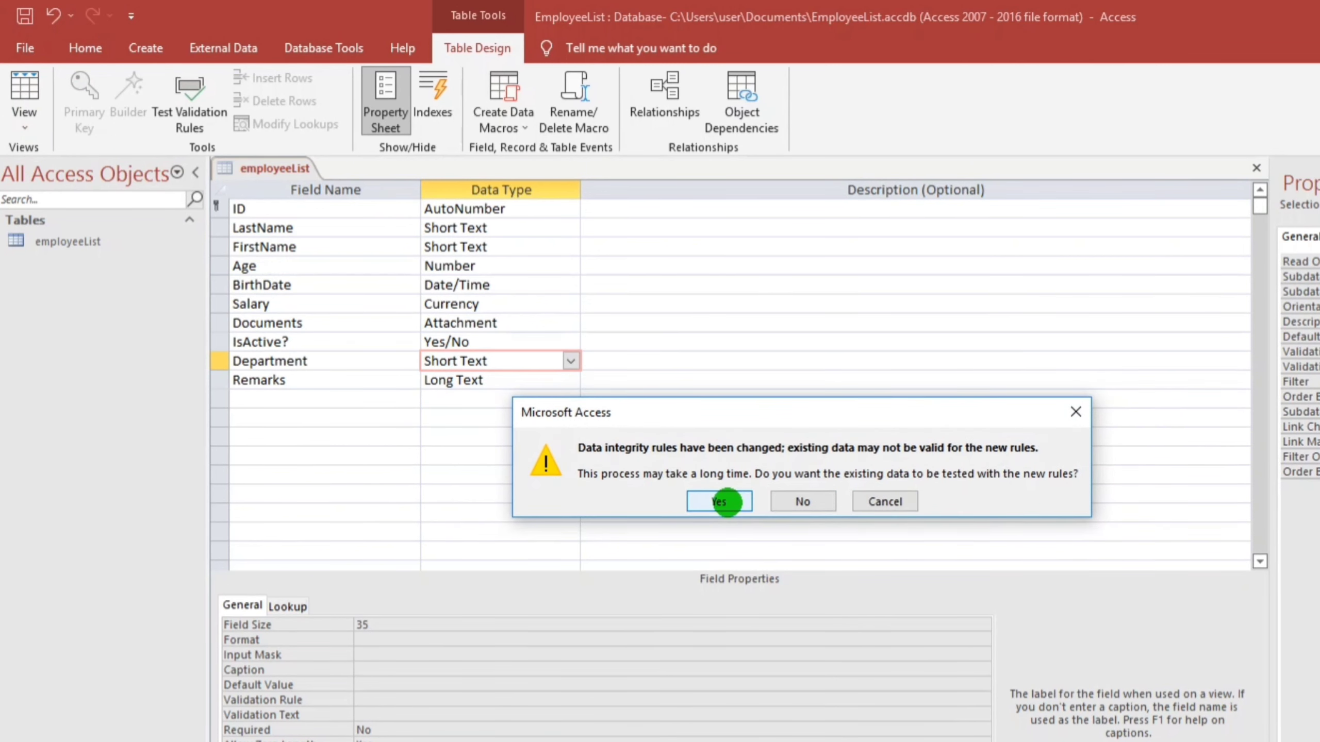
pyautogui.click(728, 503)
pyautogui.click(587, 432)
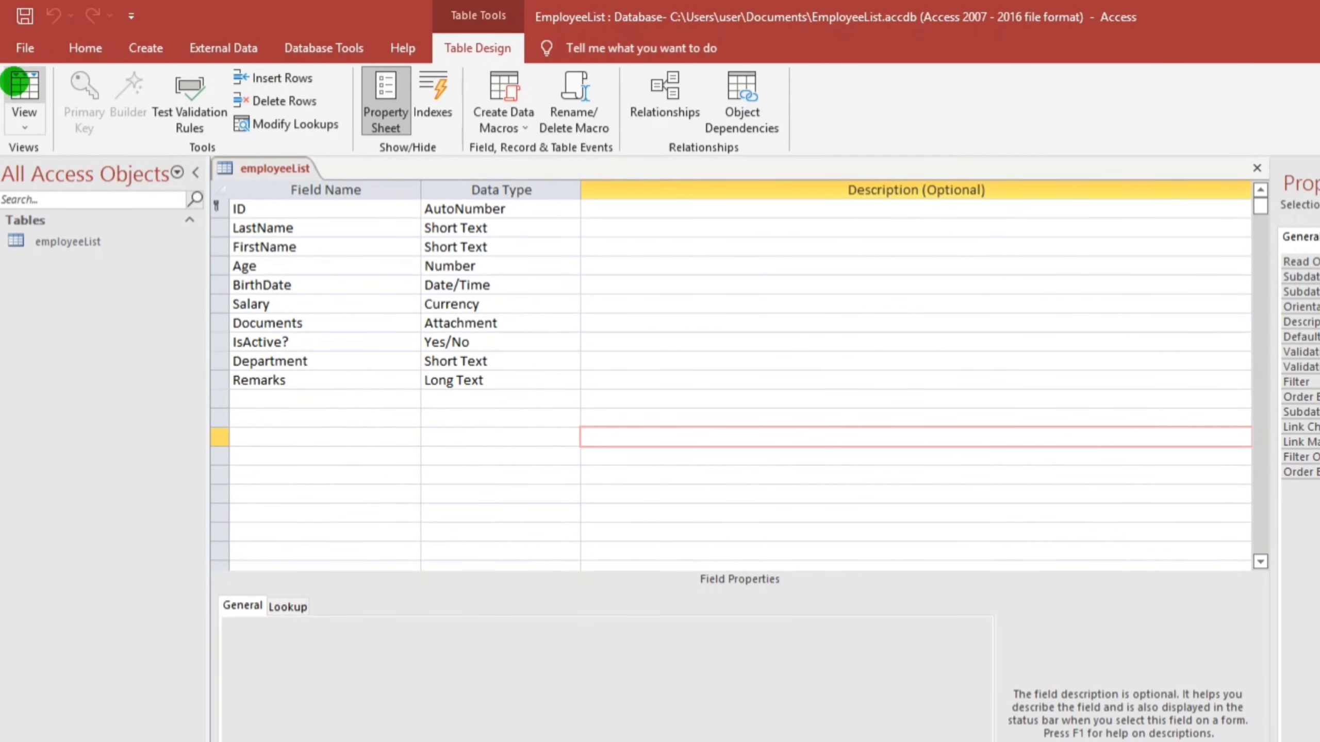
pyautogui.click(21, 83)
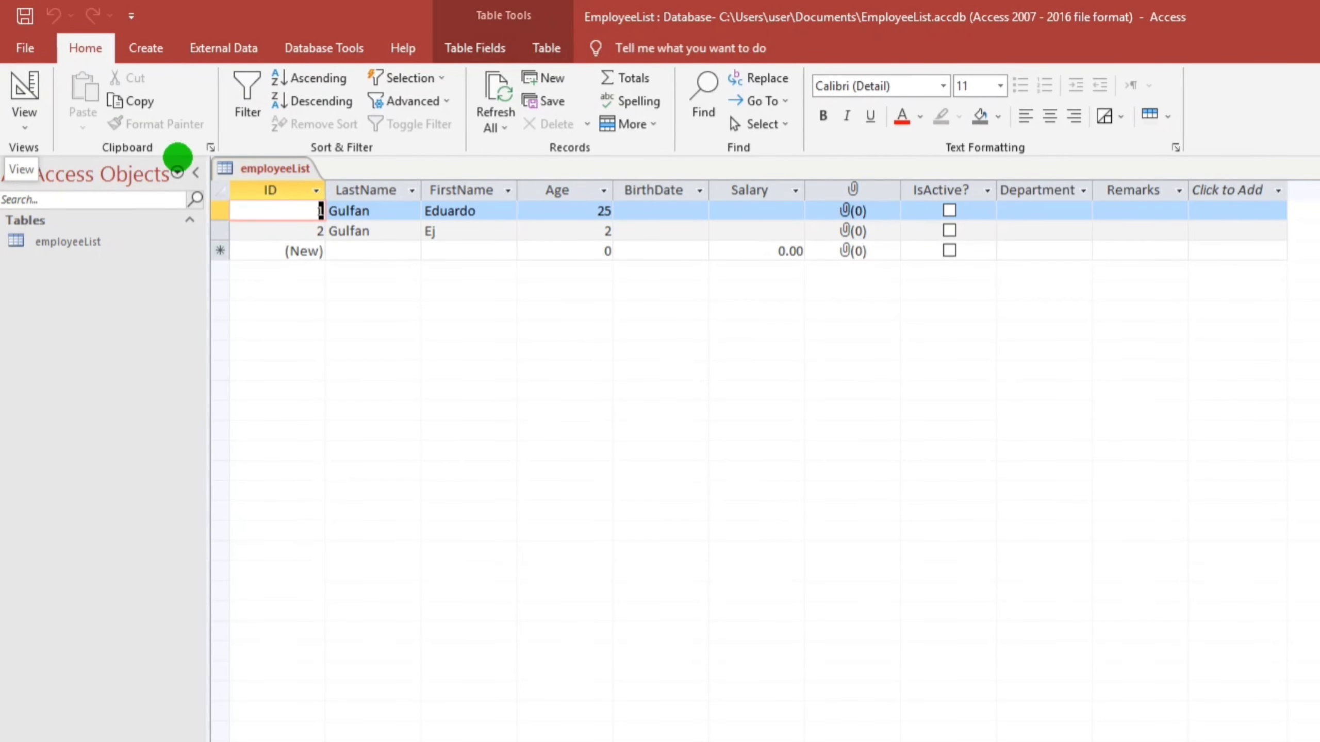
# Add a third employee record aged 30 with birth date 5/19/2022
pyautogui.click(375, 254)
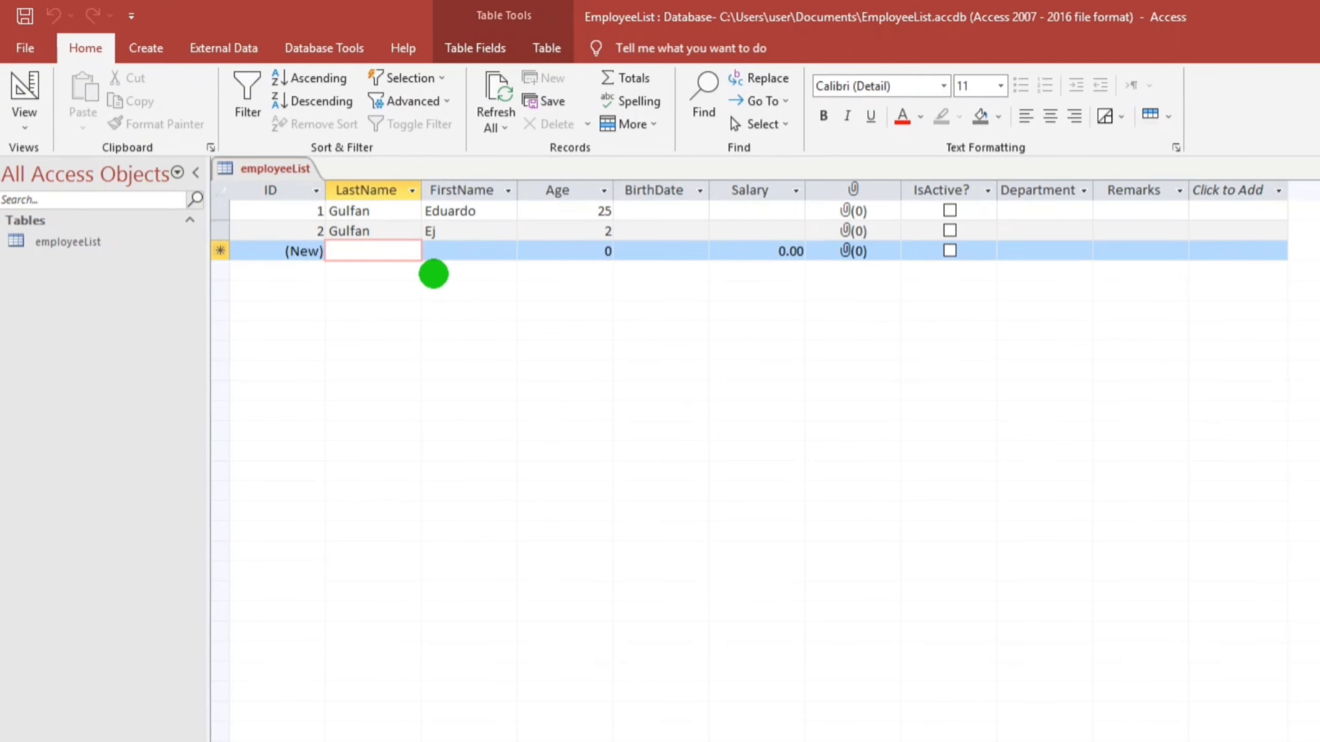
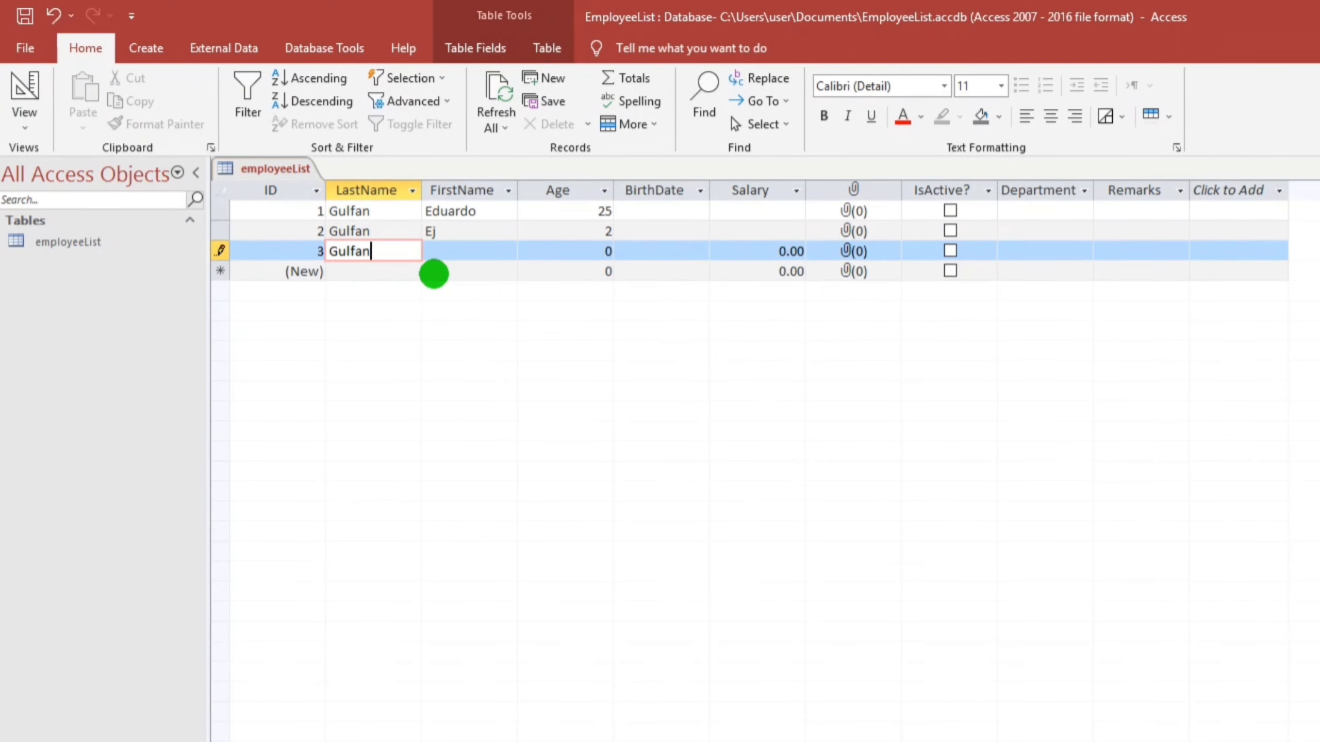
pyautogui.press('Tab')
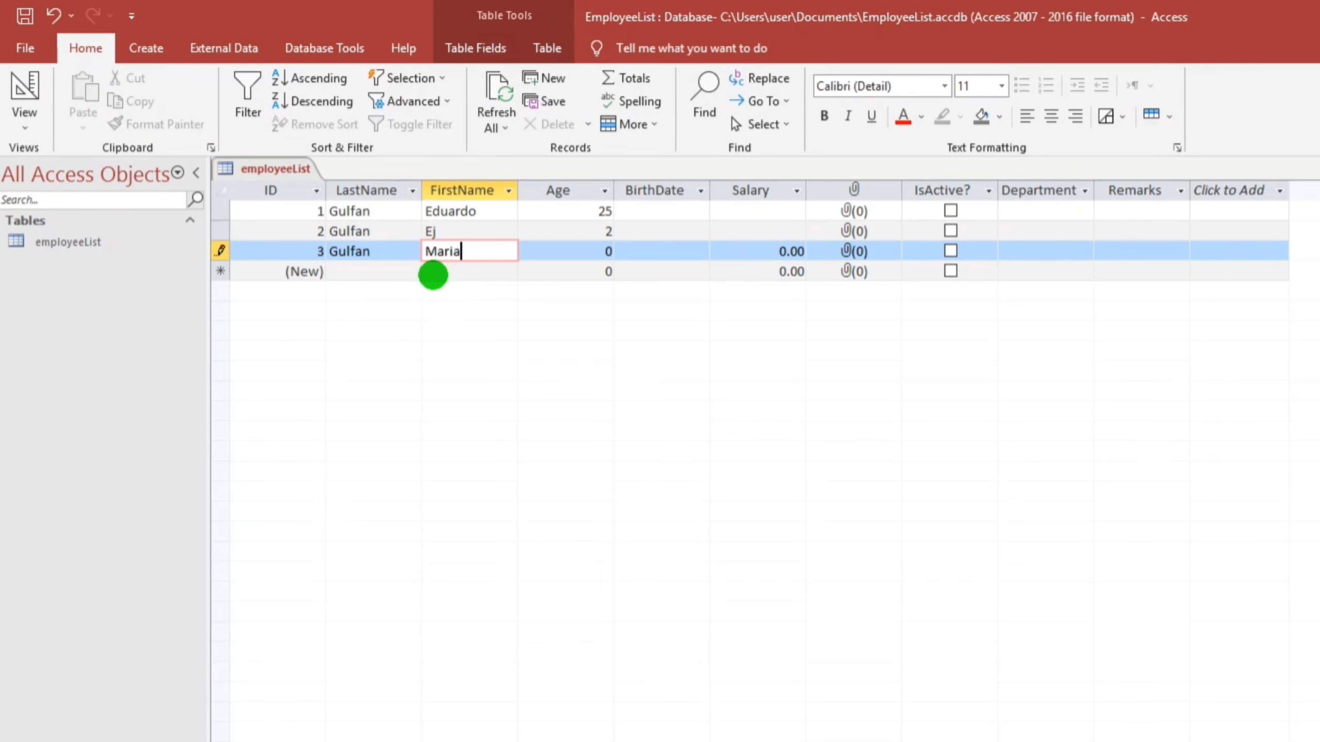
pyautogui.press('Tab')
pyautogui.write('30')
pyautogui.press('Tab')
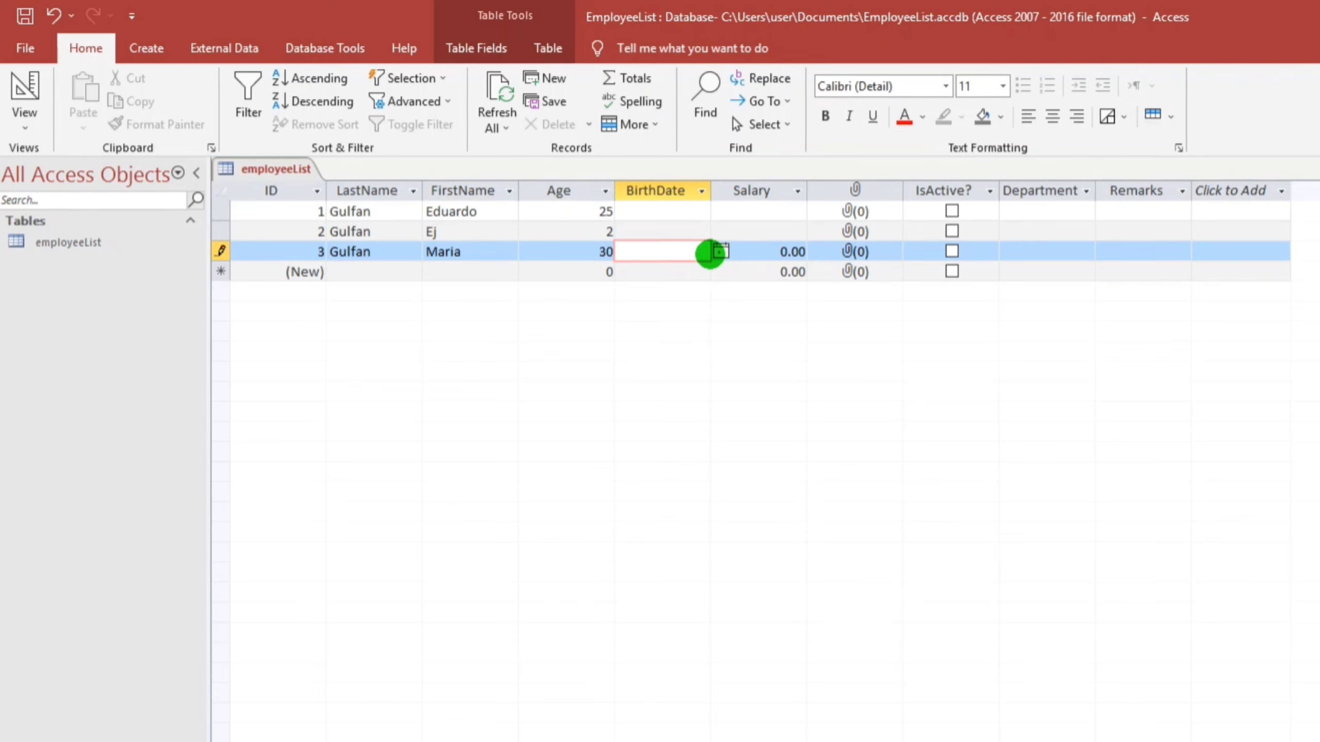
pyautogui.write('19/5')
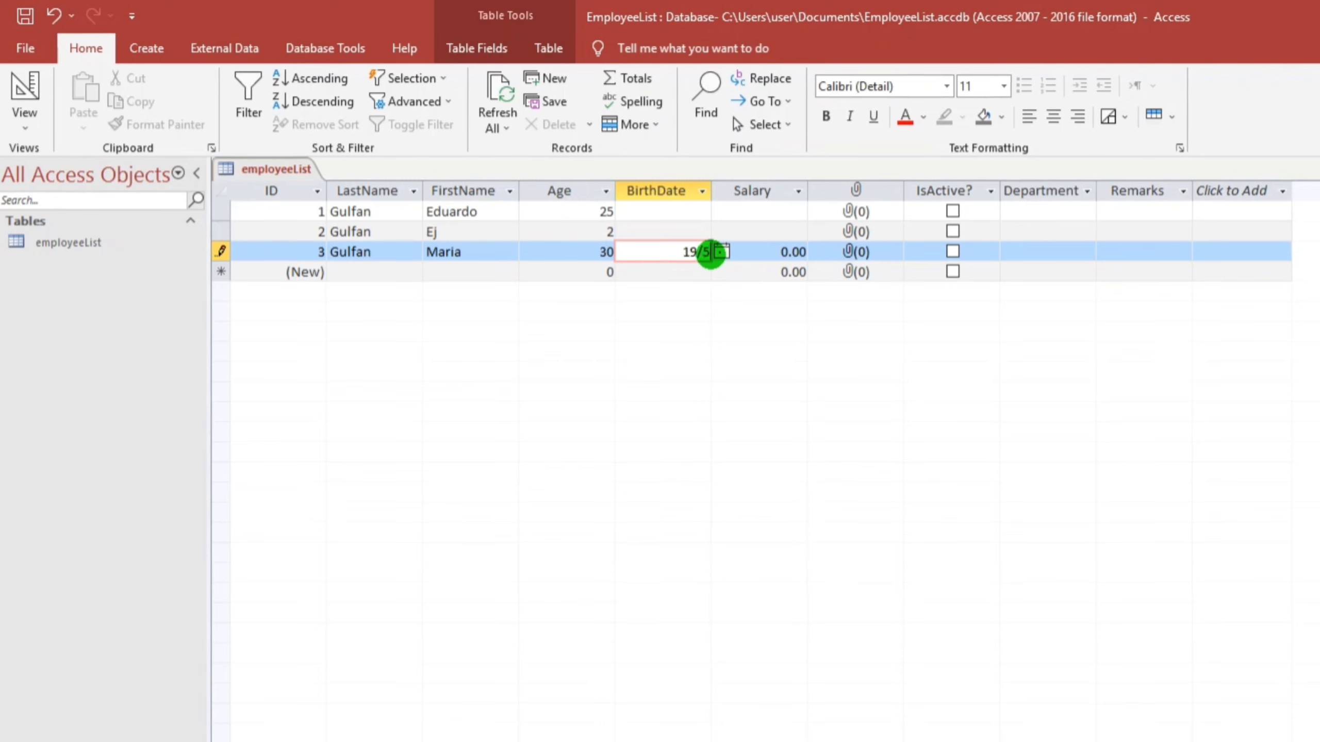
pyautogui.press('Tab')
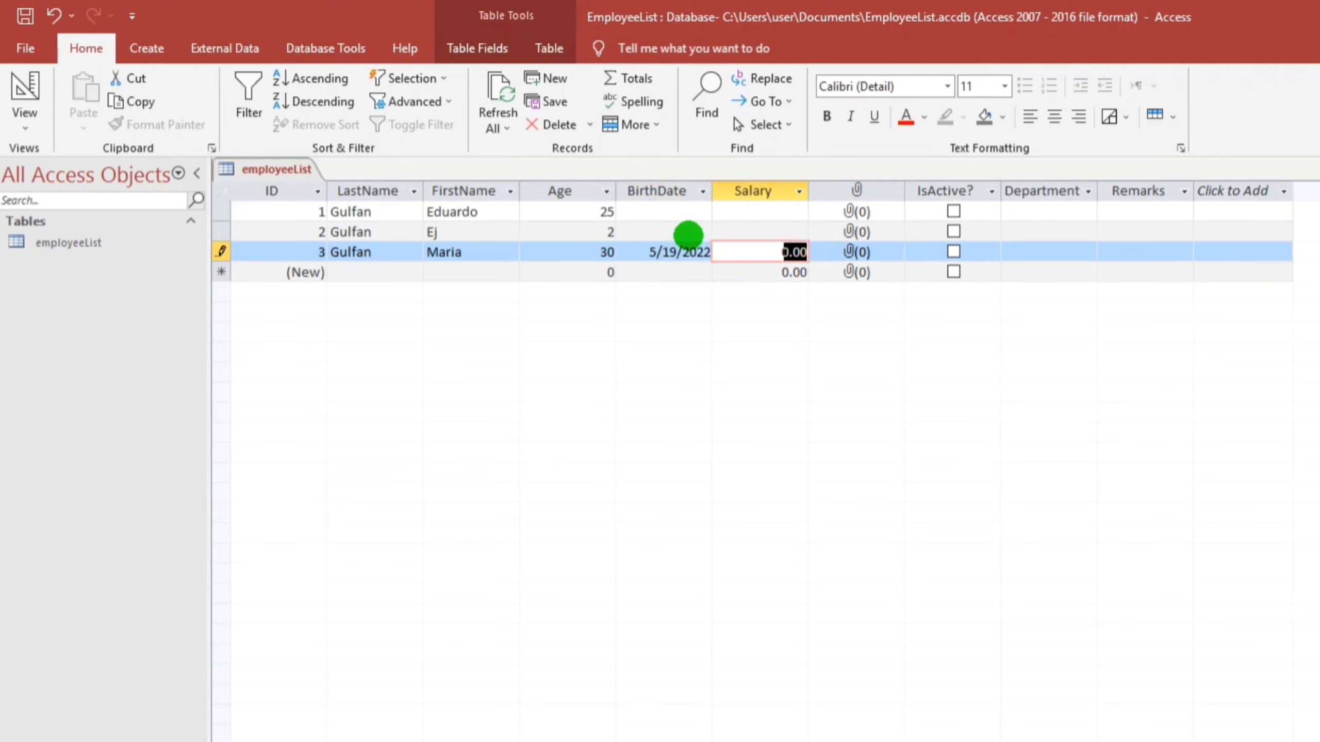
# Pick birth dates 10/28/2022 for the second record and 7/5/2022 for the first
pyautogui.click(688, 232)
pyautogui.click(723, 232)
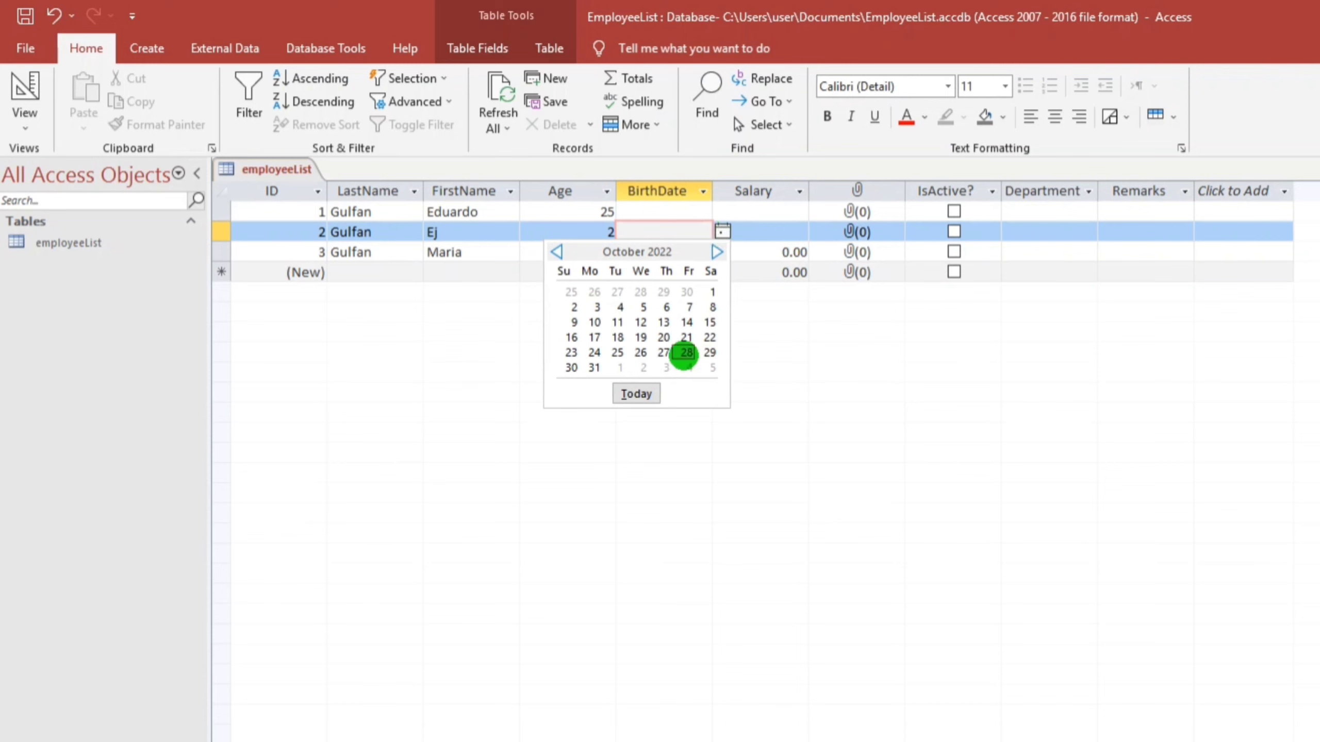
pyautogui.click(686, 352)
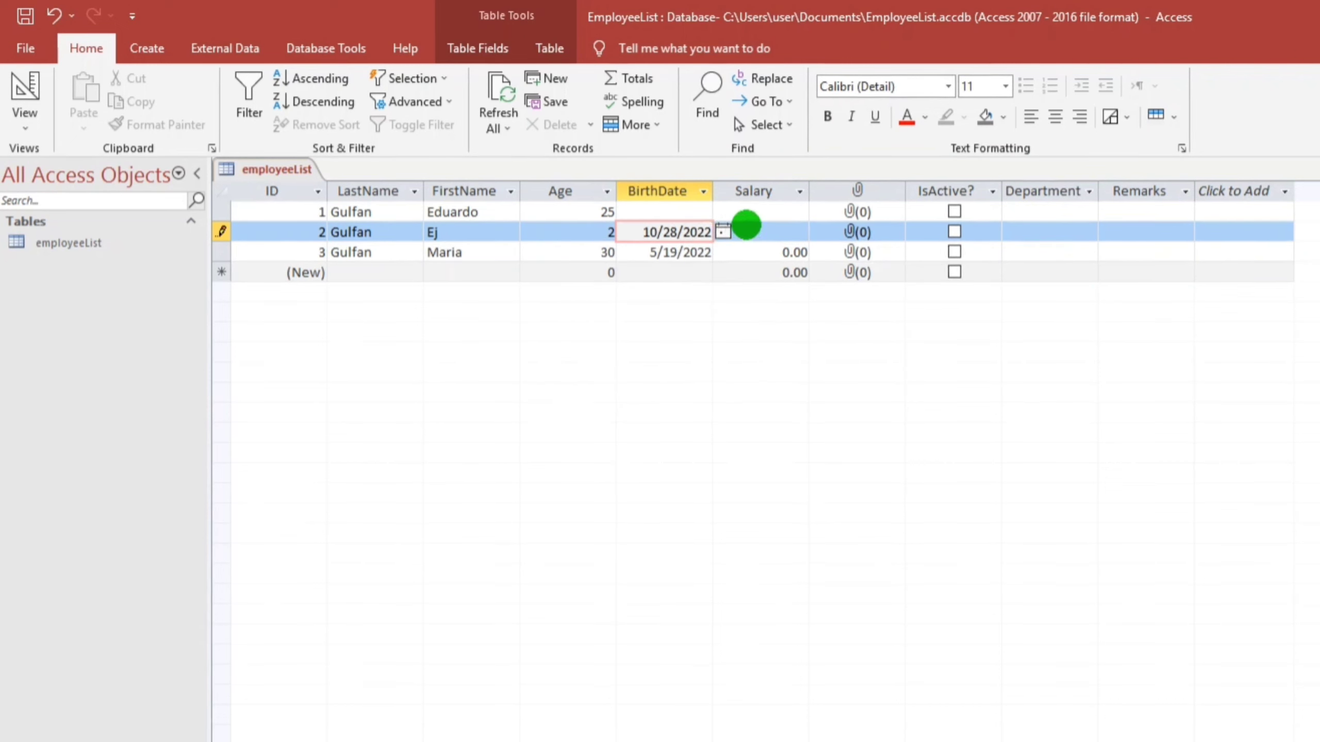
pyautogui.click(707, 211)
pyautogui.click(722, 211)
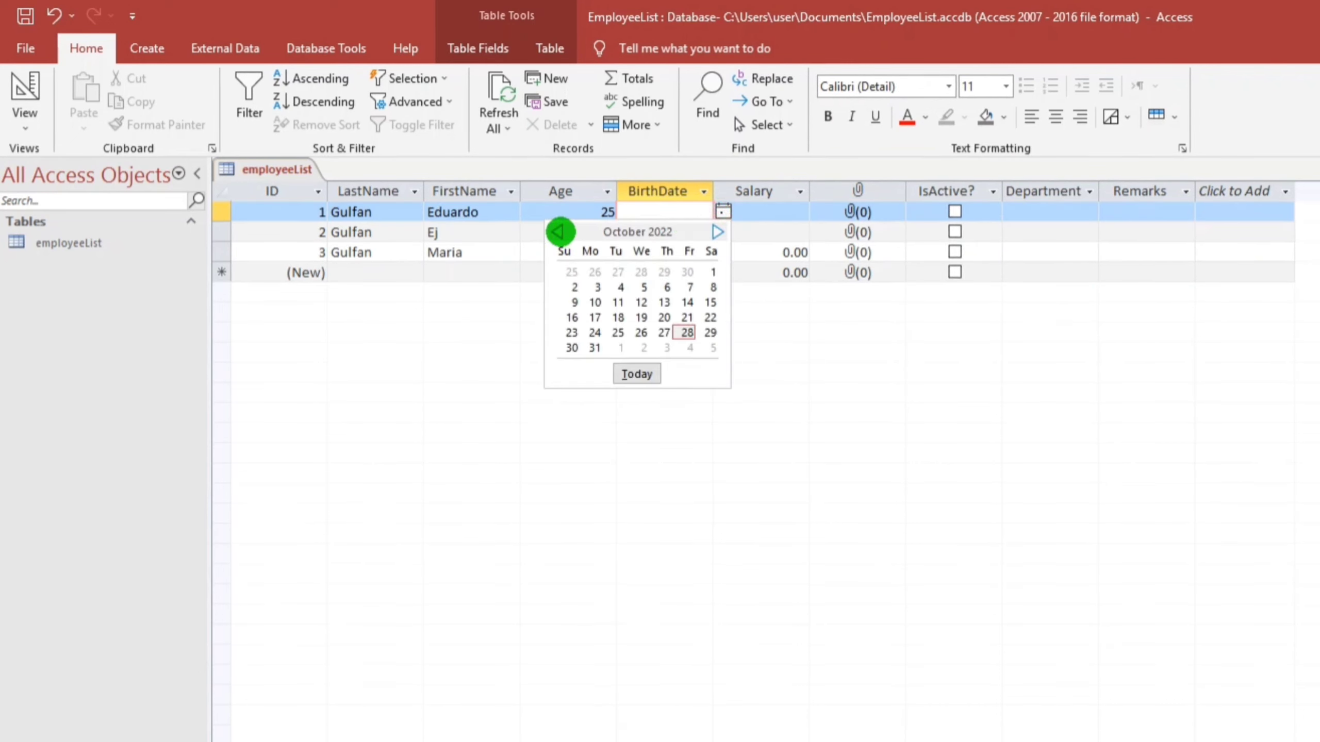
pyautogui.click(556, 232)
pyautogui.click(556, 231)
pyautogui.click(556, 231)
pyautogui.click(620, 289)
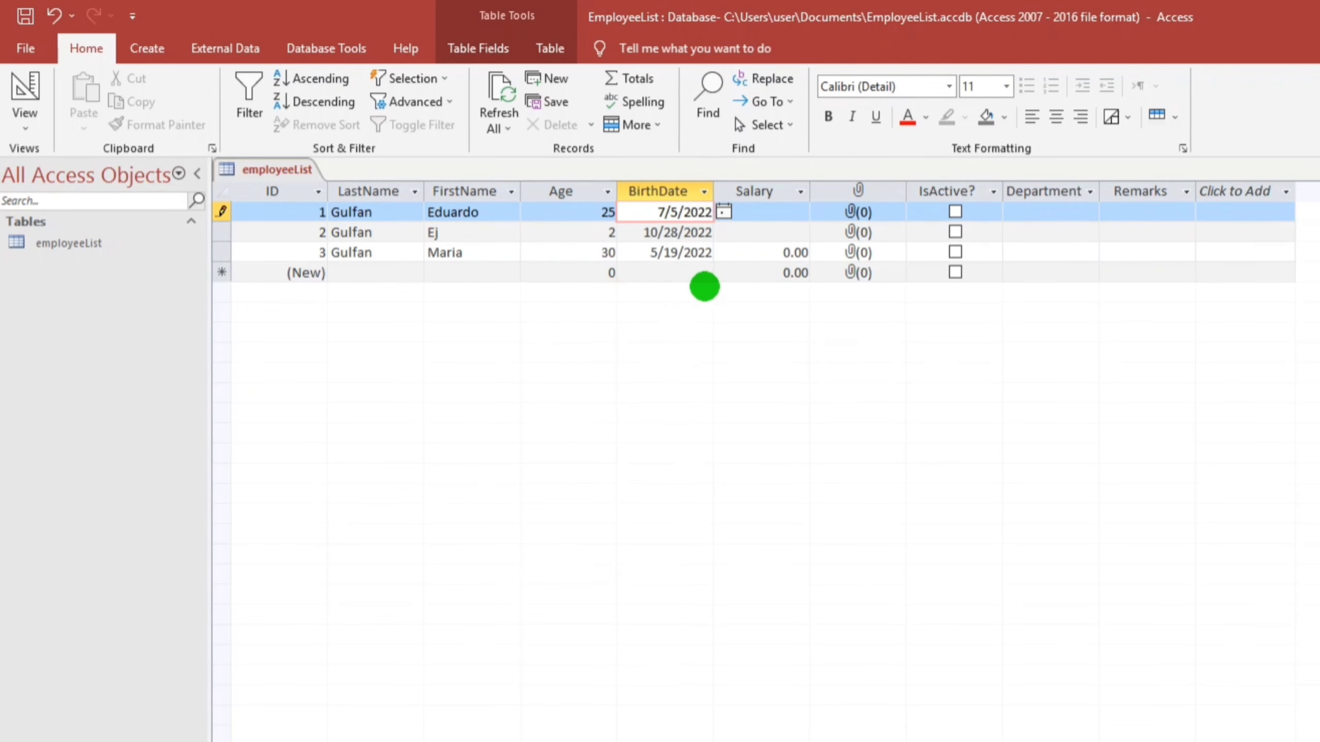
# Enter salaries of 195,000.00 and 15,000.00 for the first two records
pyautogui.click(751, 213)
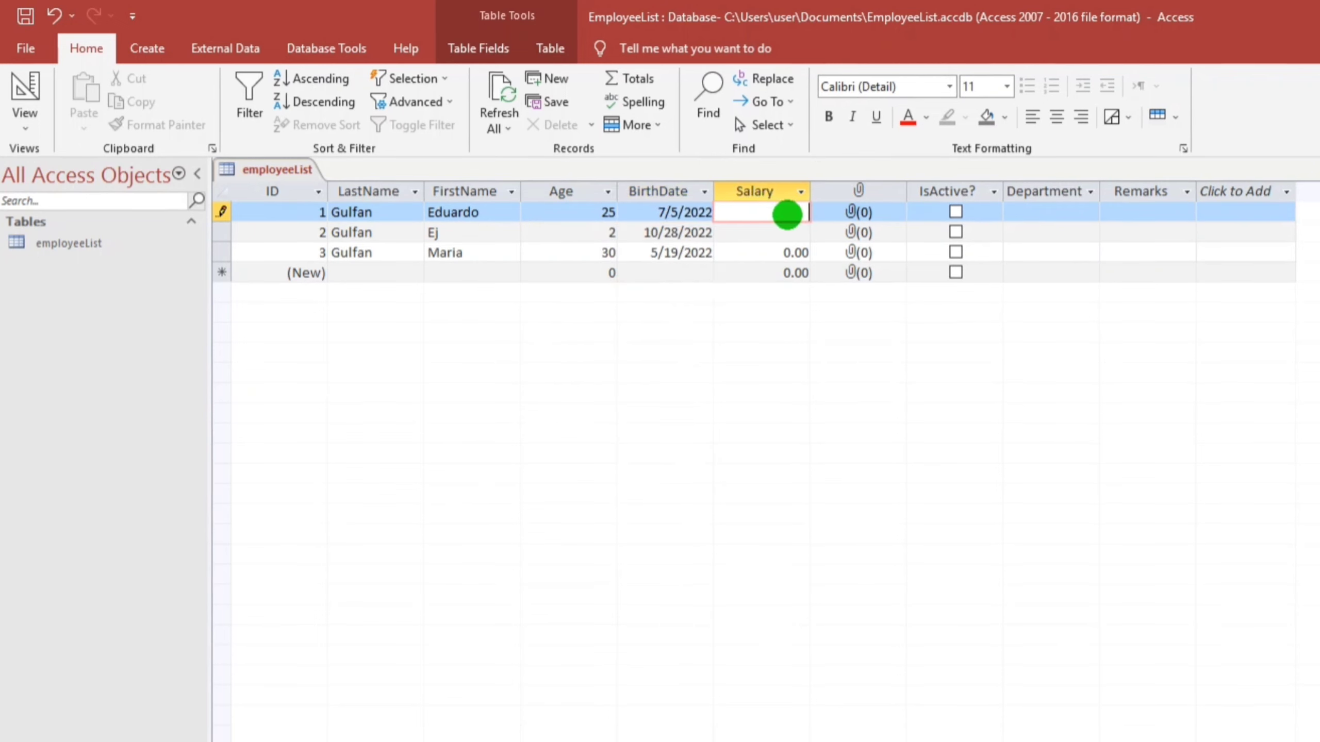
pyautogui.press('Tab')
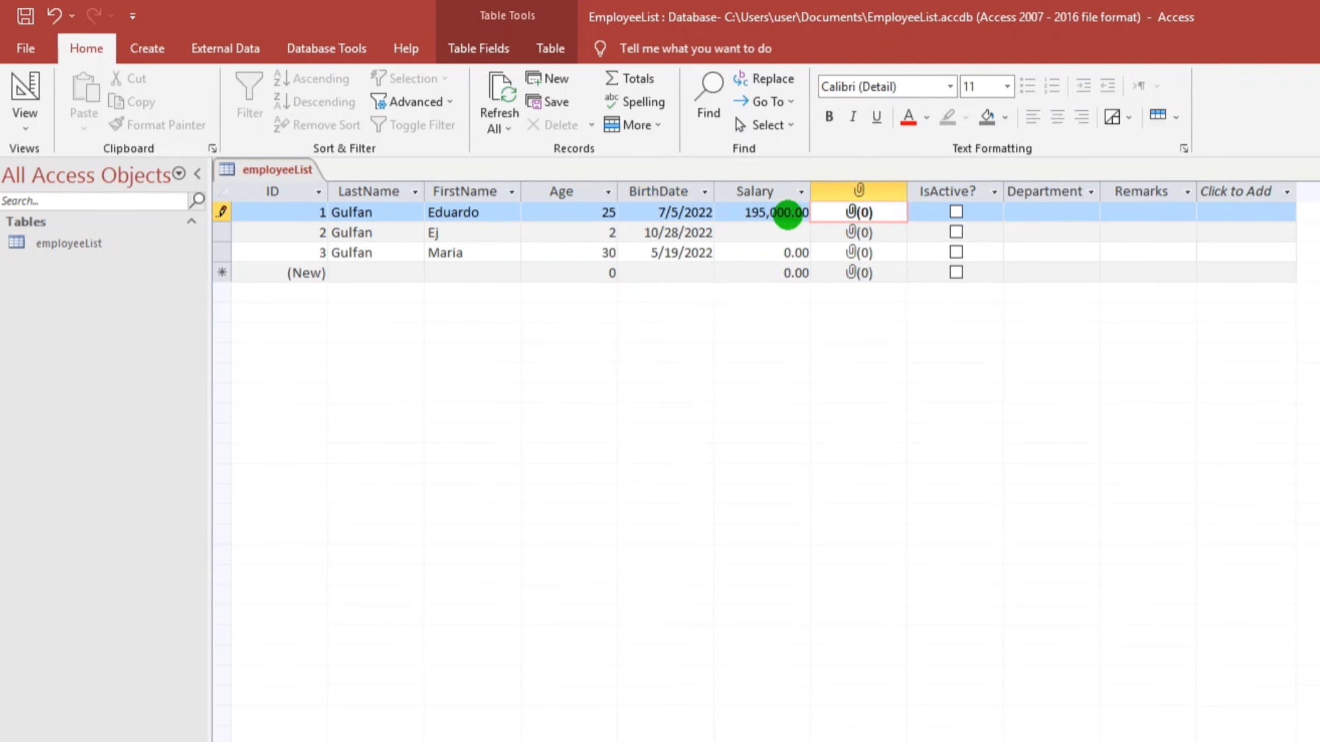
pyautogui.click(786, 230)
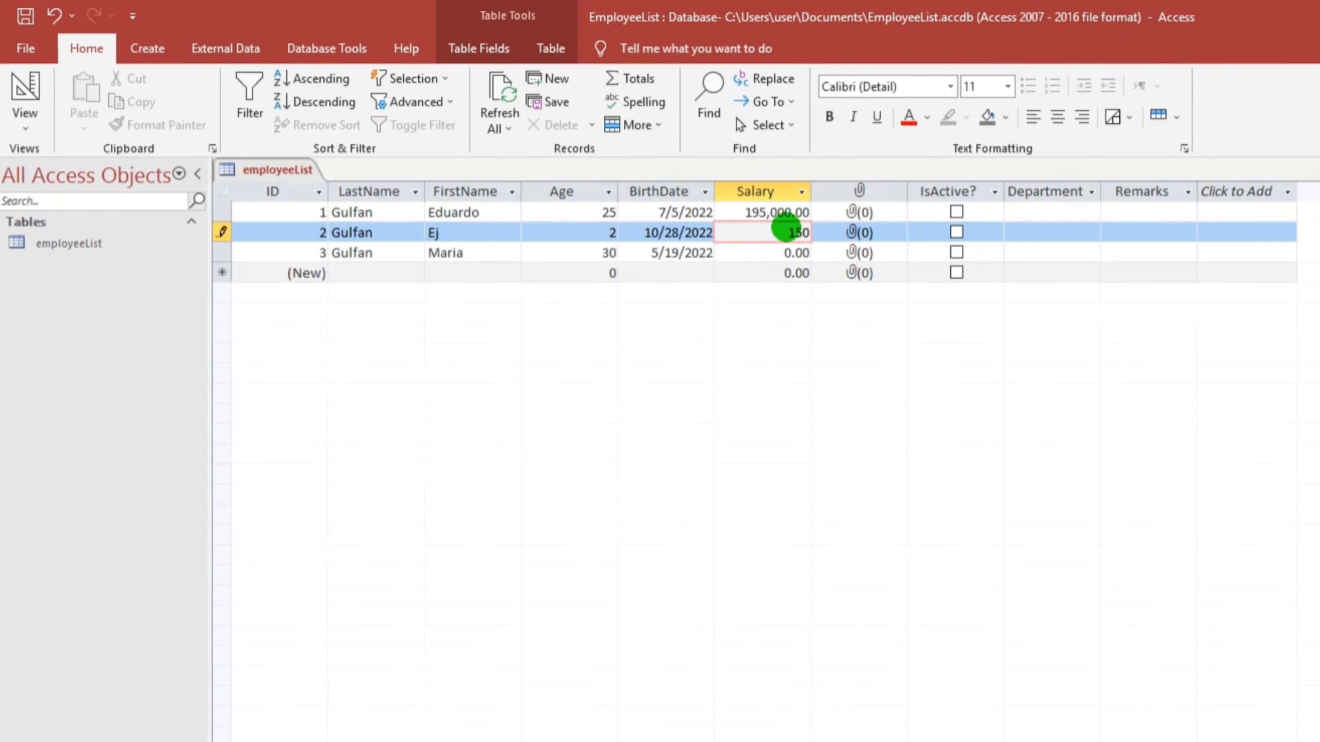
pyautogui.press('Tab')
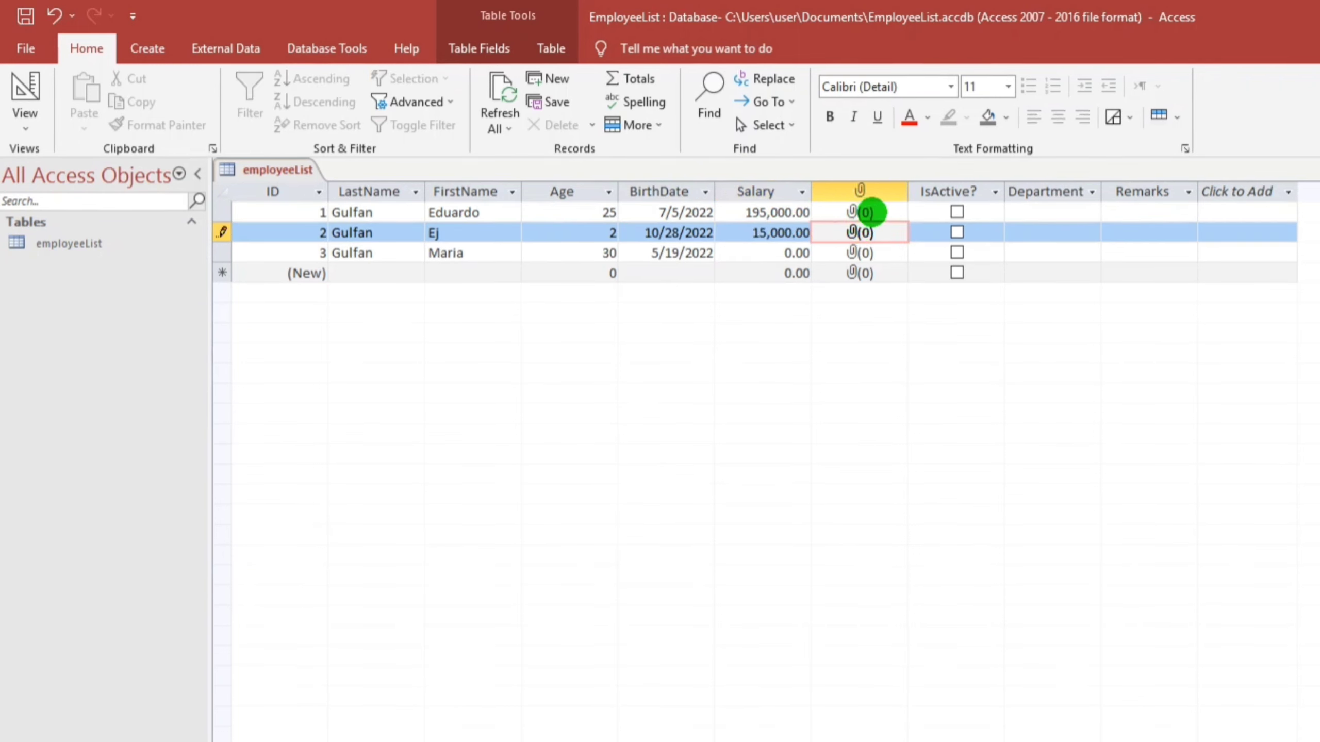
pyautogui.click(861, 213)
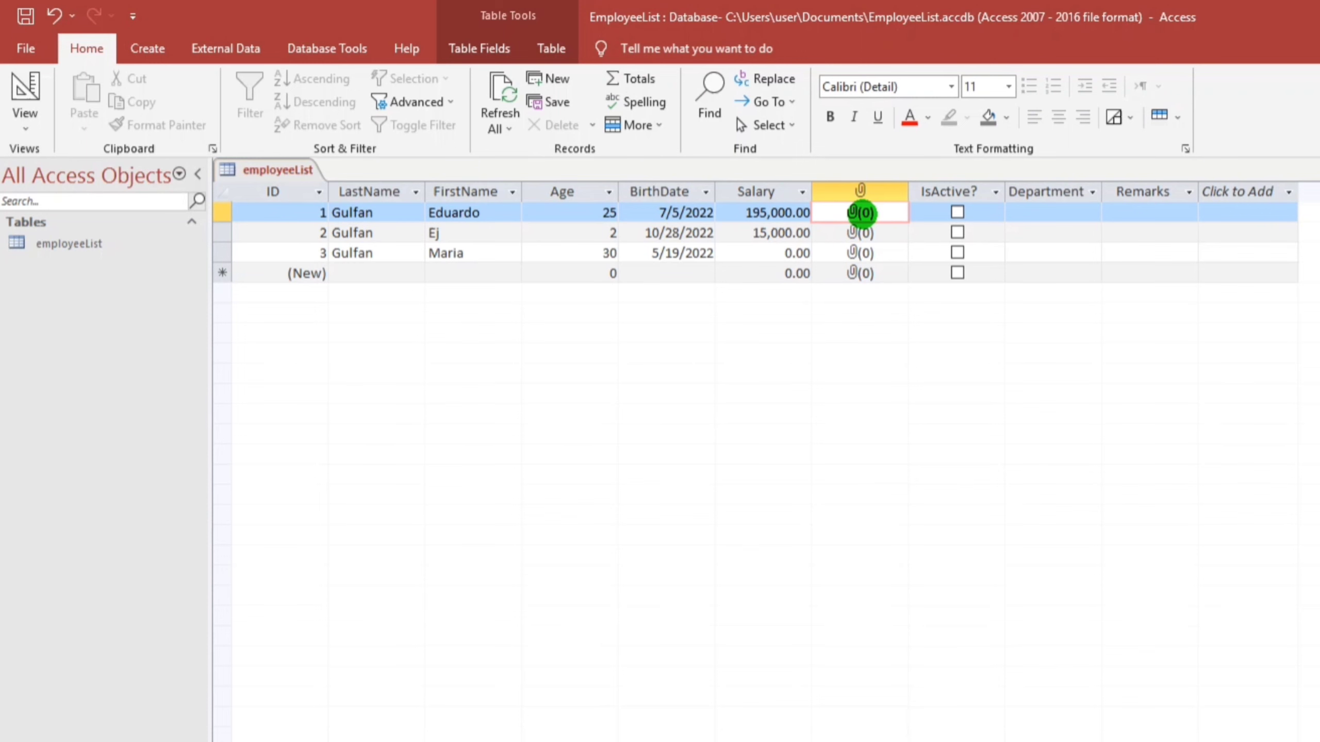
# Attach 7.30.22.docx and Contribution.xlsx to record 1's Documents field
pyautogui.doubleClick(861, 213)
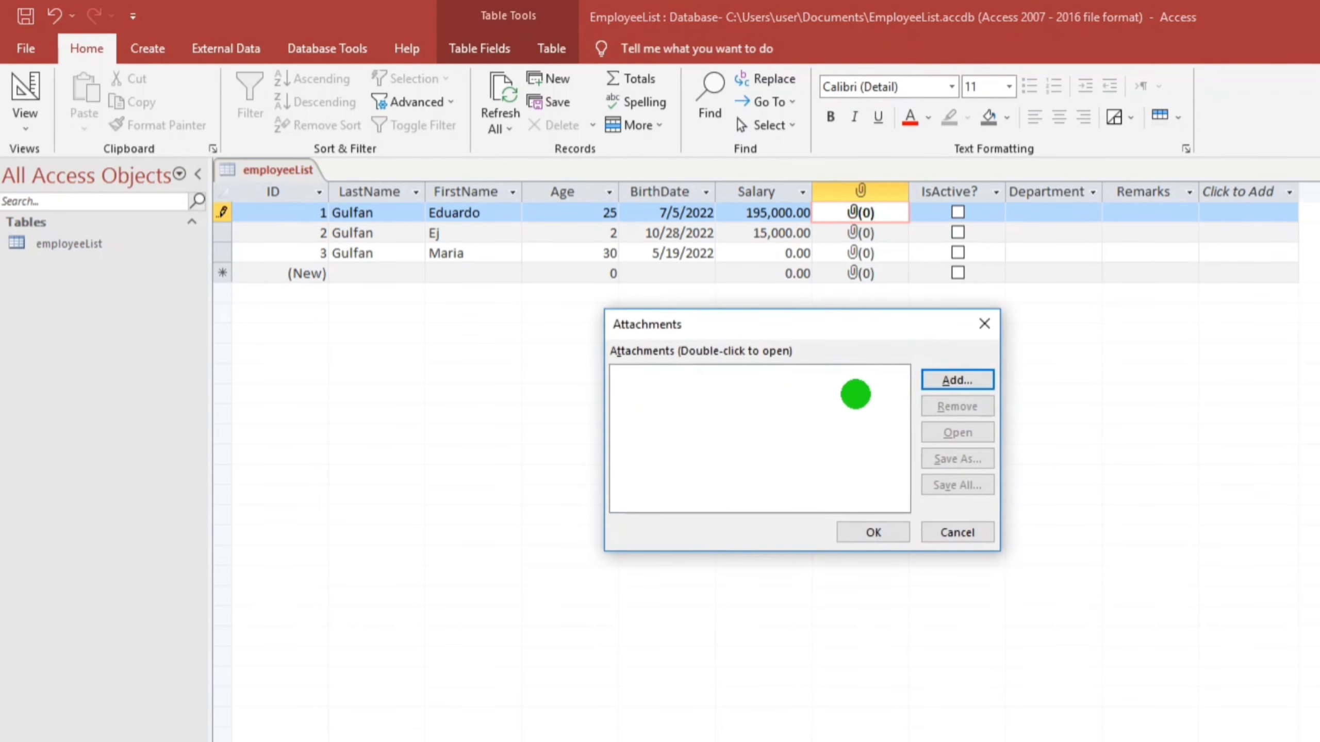
pyautogui.click(964, 380)
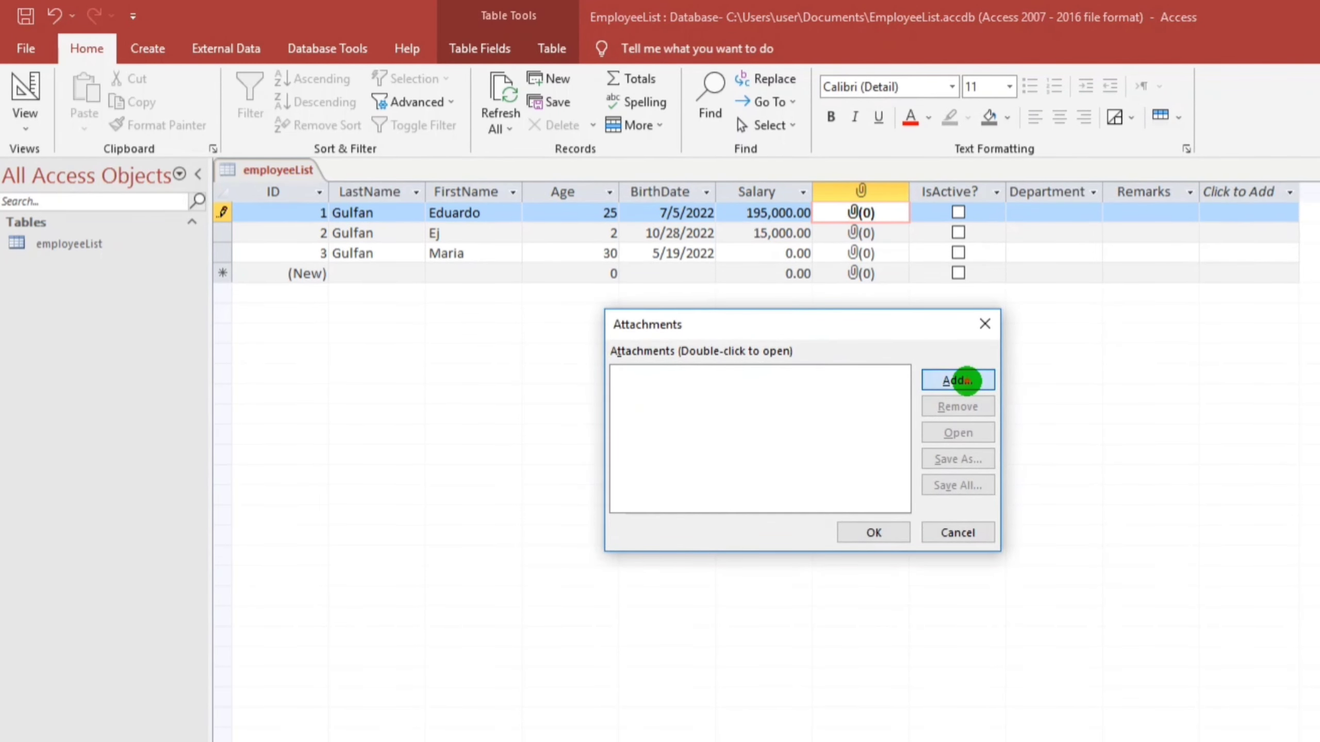
pyautogui.click(804, 586)
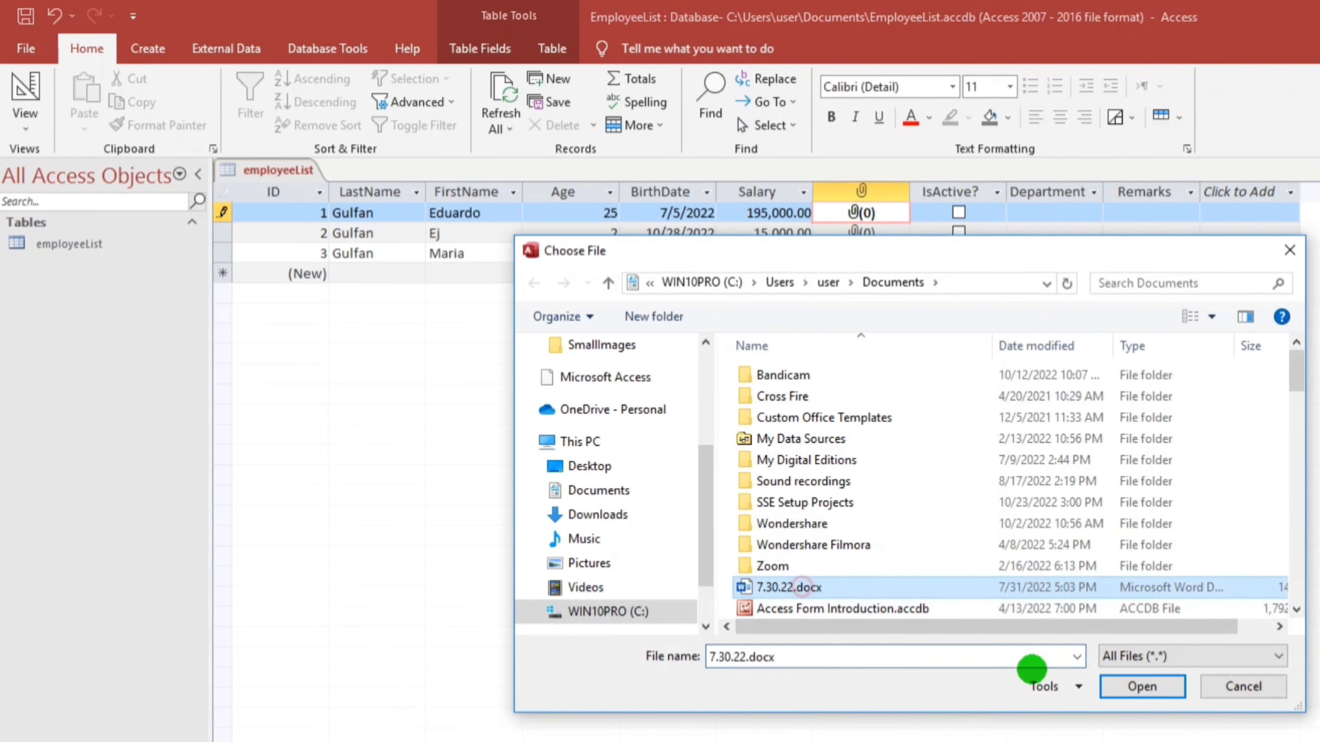
pyautogui.click(1132, 686)
pyautogui.click(957, 382)
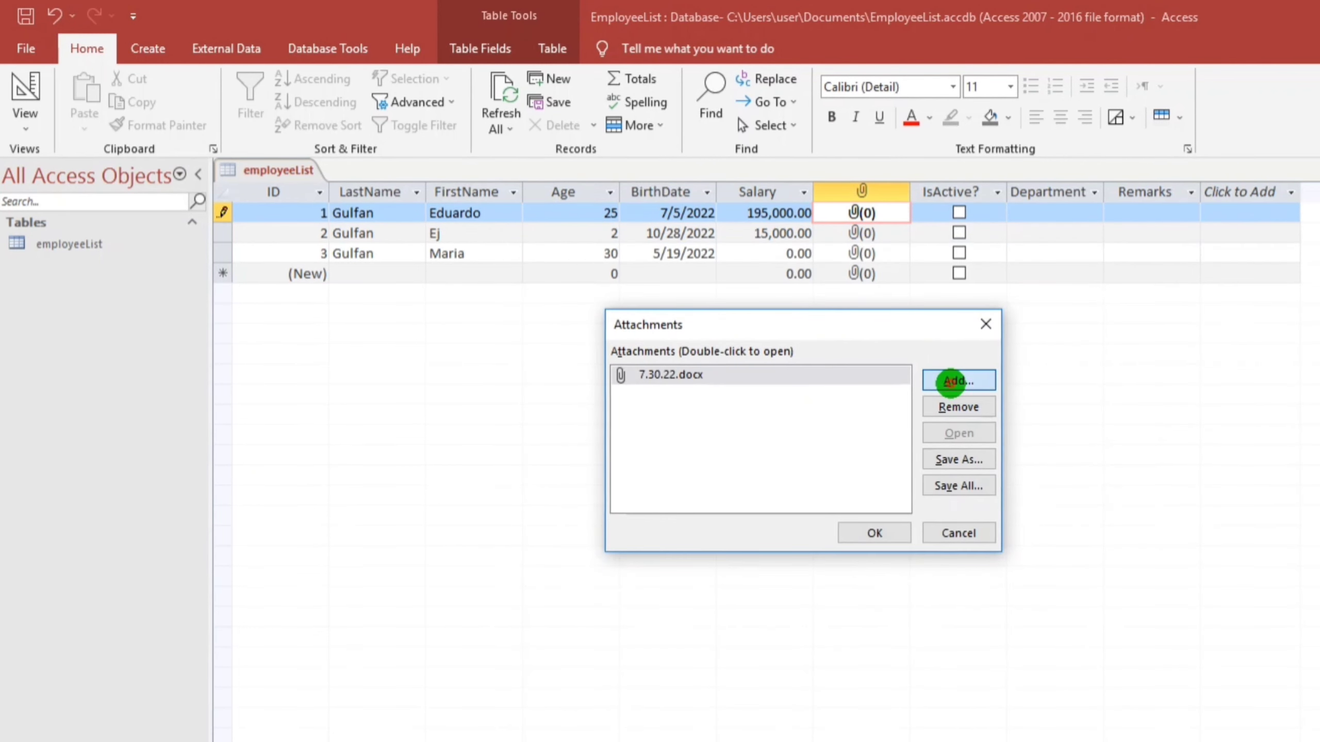
pyautogui.scroll(-3, 806, 593)
pyautogui.click(800, 586)
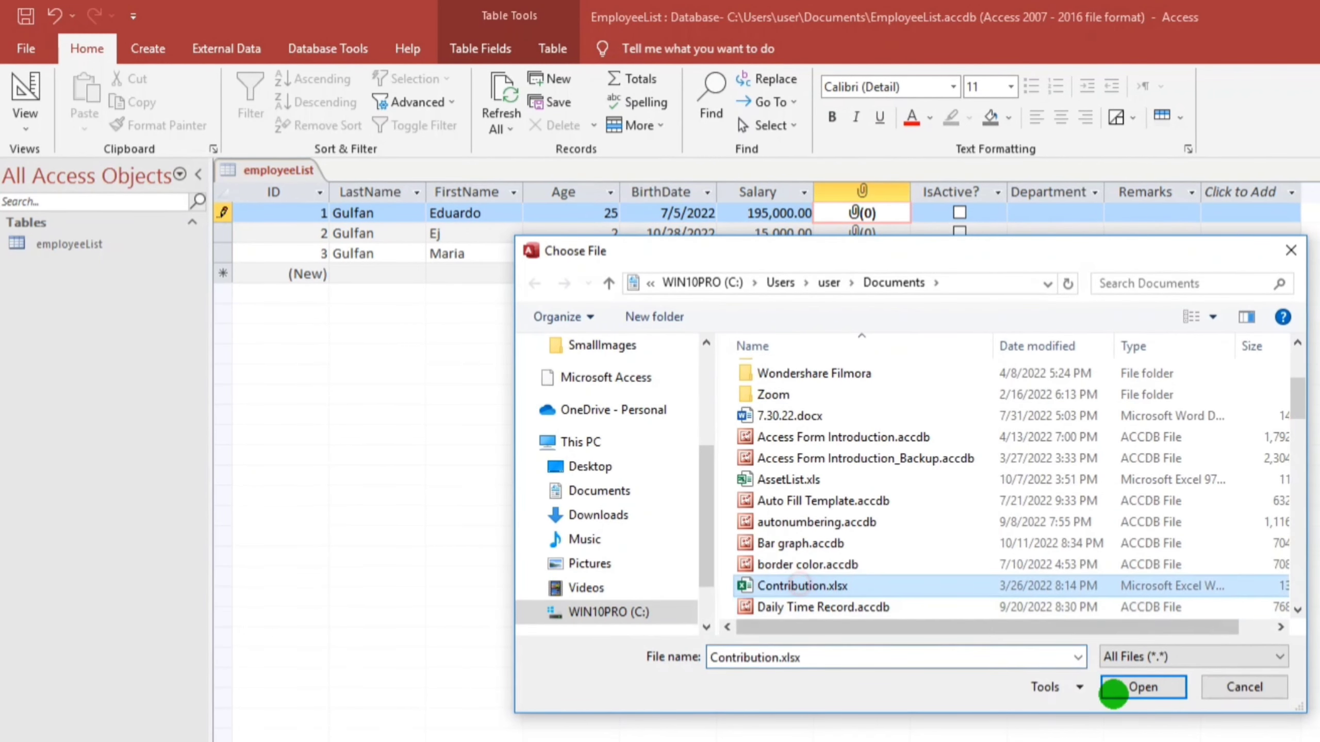
pyautogui.click(1132, 687)
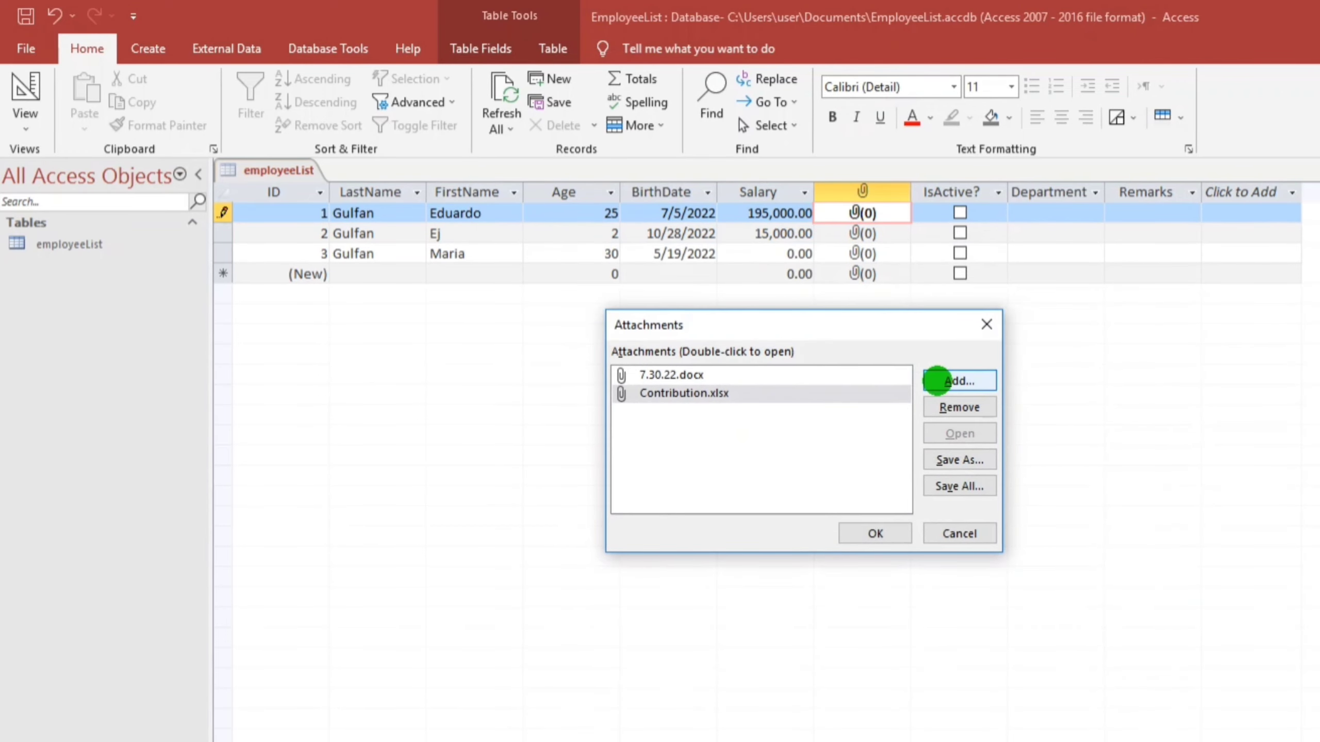
# Close the file picker and confirm both attachments for record 1
pyautogui.click(937, 378)
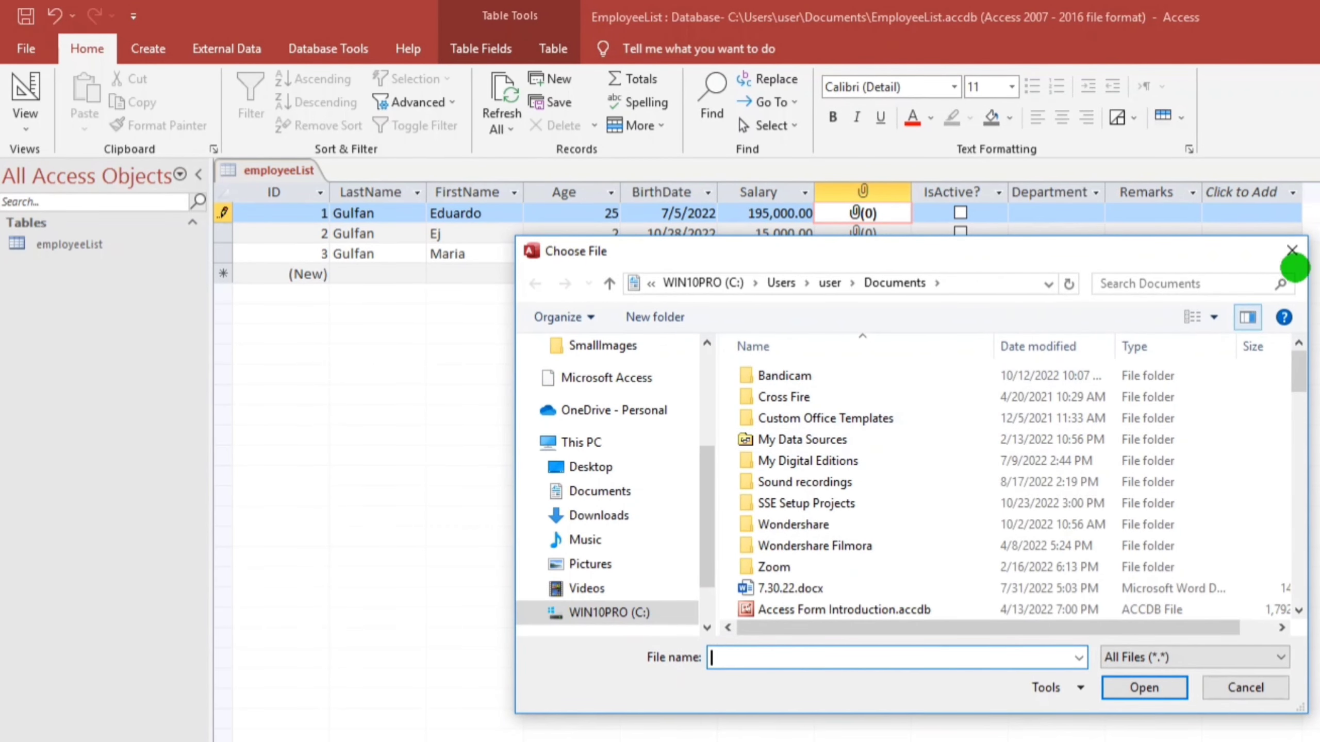
pyautogui.click(1290, 251)
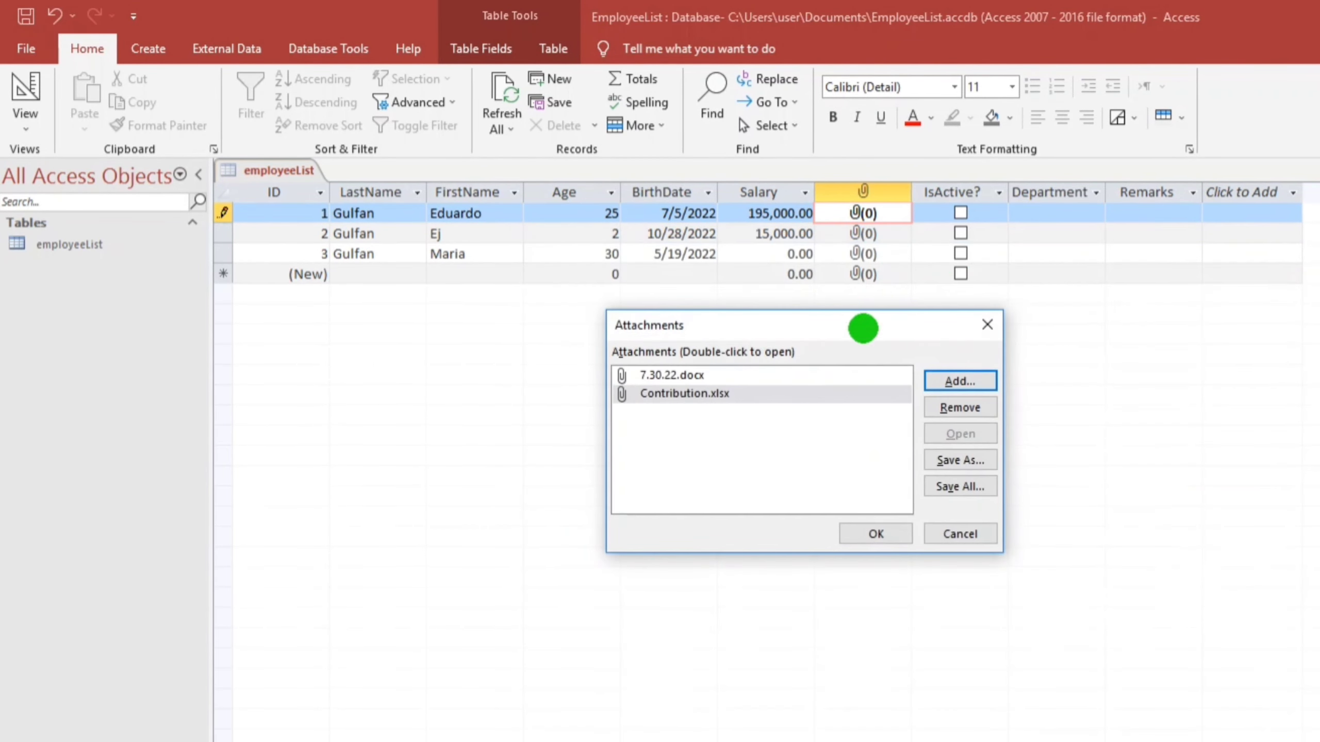
pyautogui.click(875, 534)
pyautogui.click(863, 253)
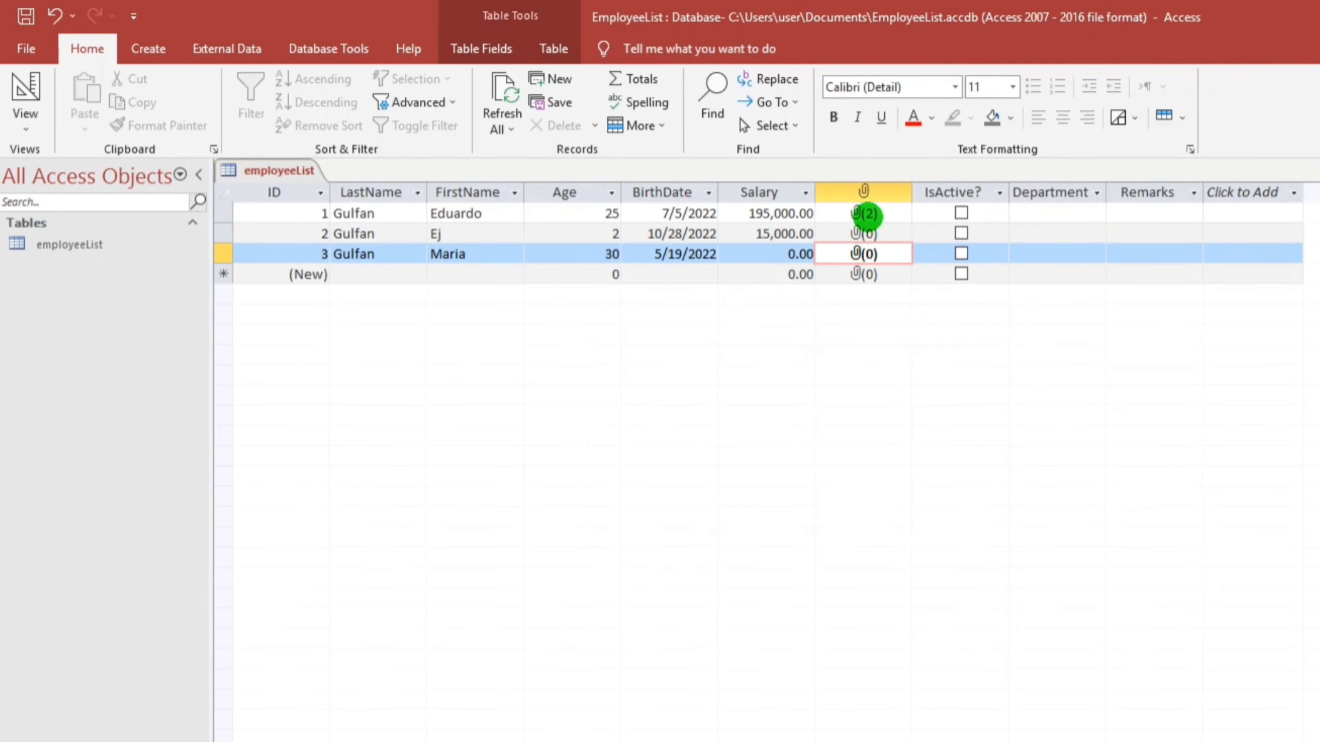
# Mark records 1 and 2 active and set their departments to Finance and Accounting
pyautogui.click(961, 213)
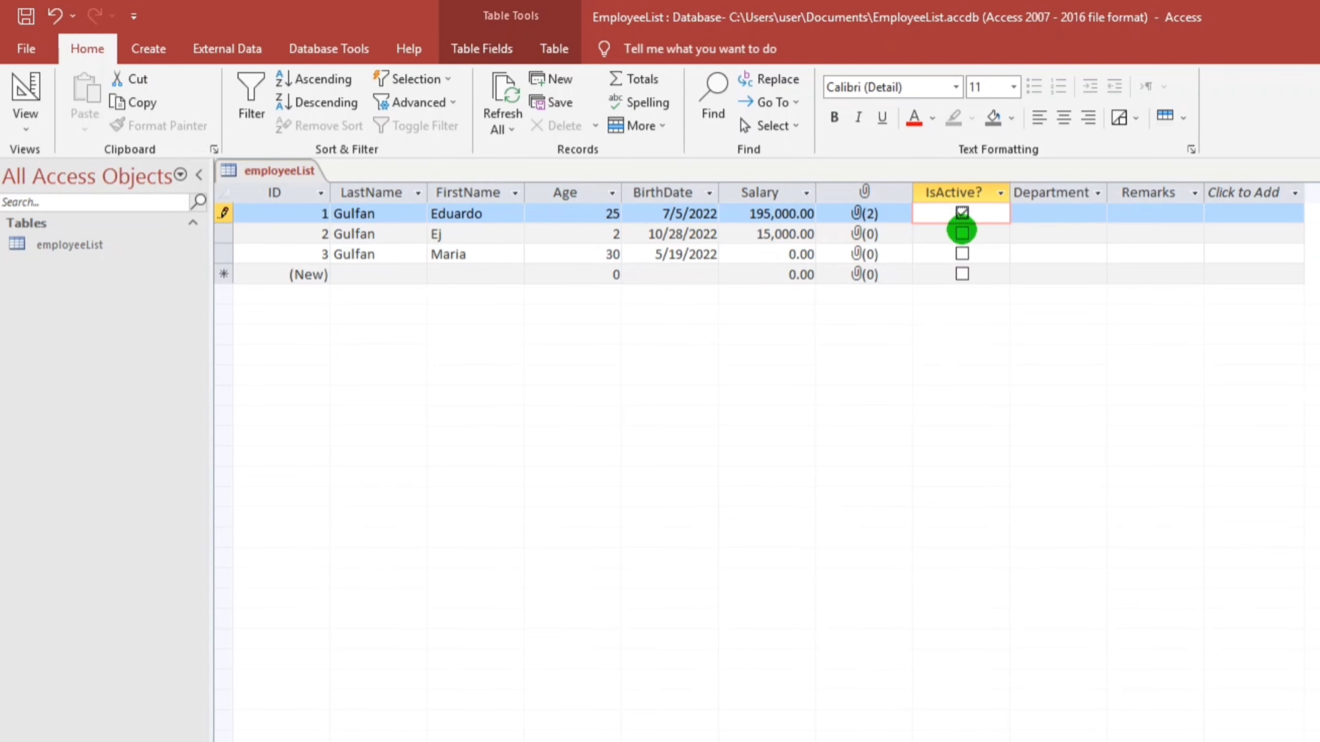
pyautogui.click(961, 233)
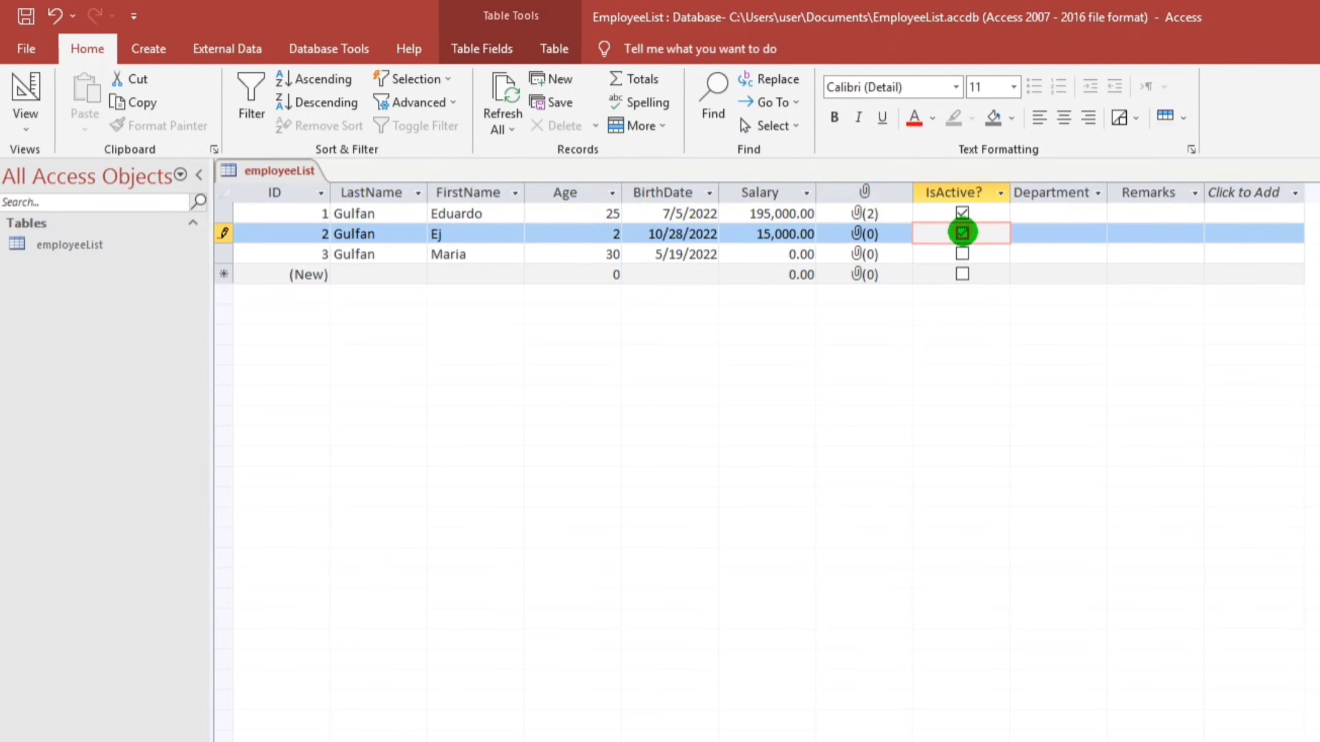
pyautogui.click(1025, 210)
pyautogui.click(1097, 214)
pyautogui.click(1055, 230)
pyautogui.click(1079, 237)
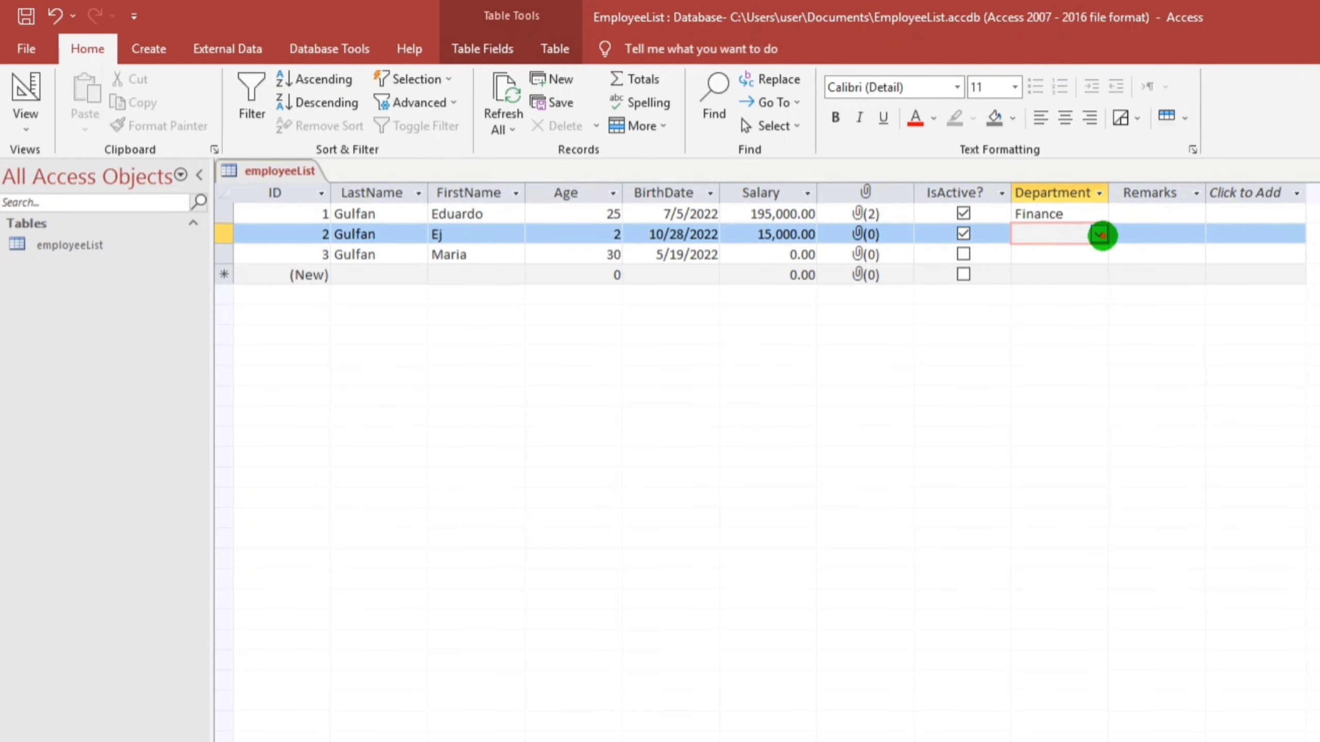
pyautogui.click(1096, 234)
pyautogui.click(1065, 266)
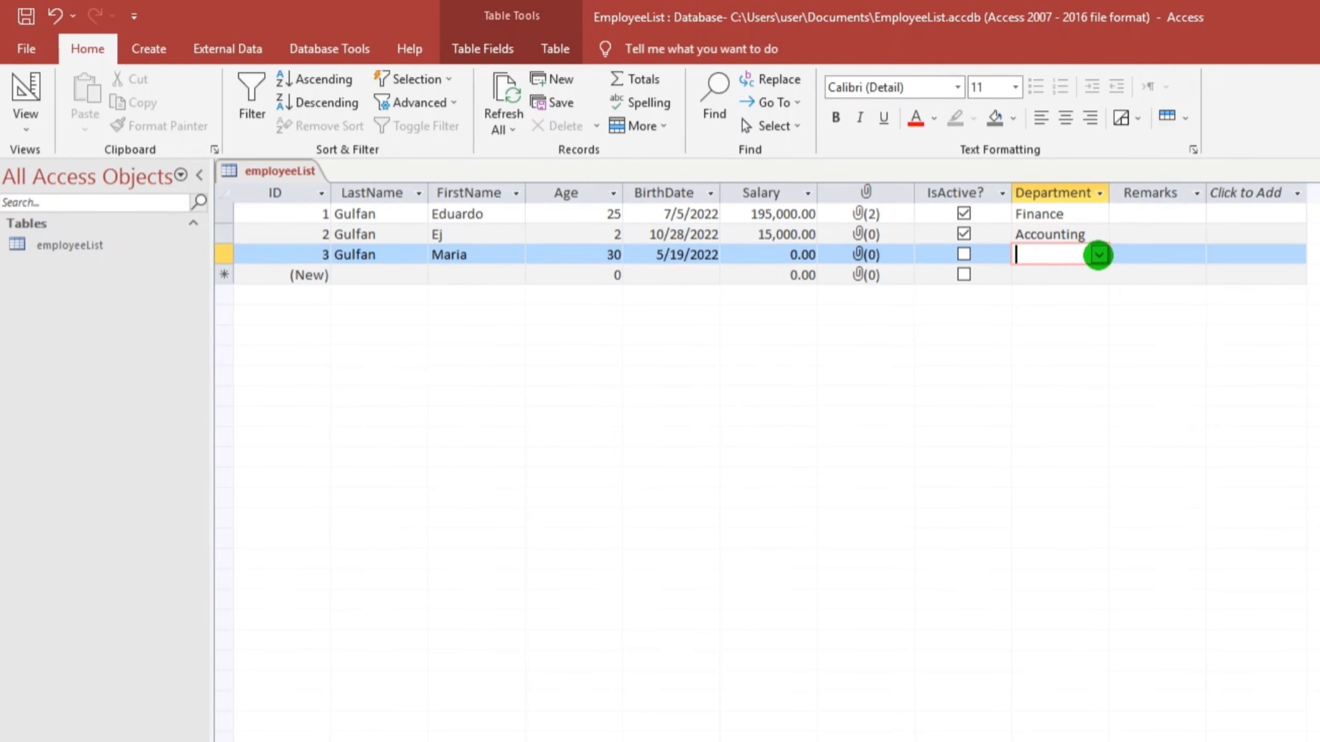
# Add Maintenance to the Department value list and assign it to record 3
pyautogui.click(1098, 254)
pyautogui.click(1044, 316)
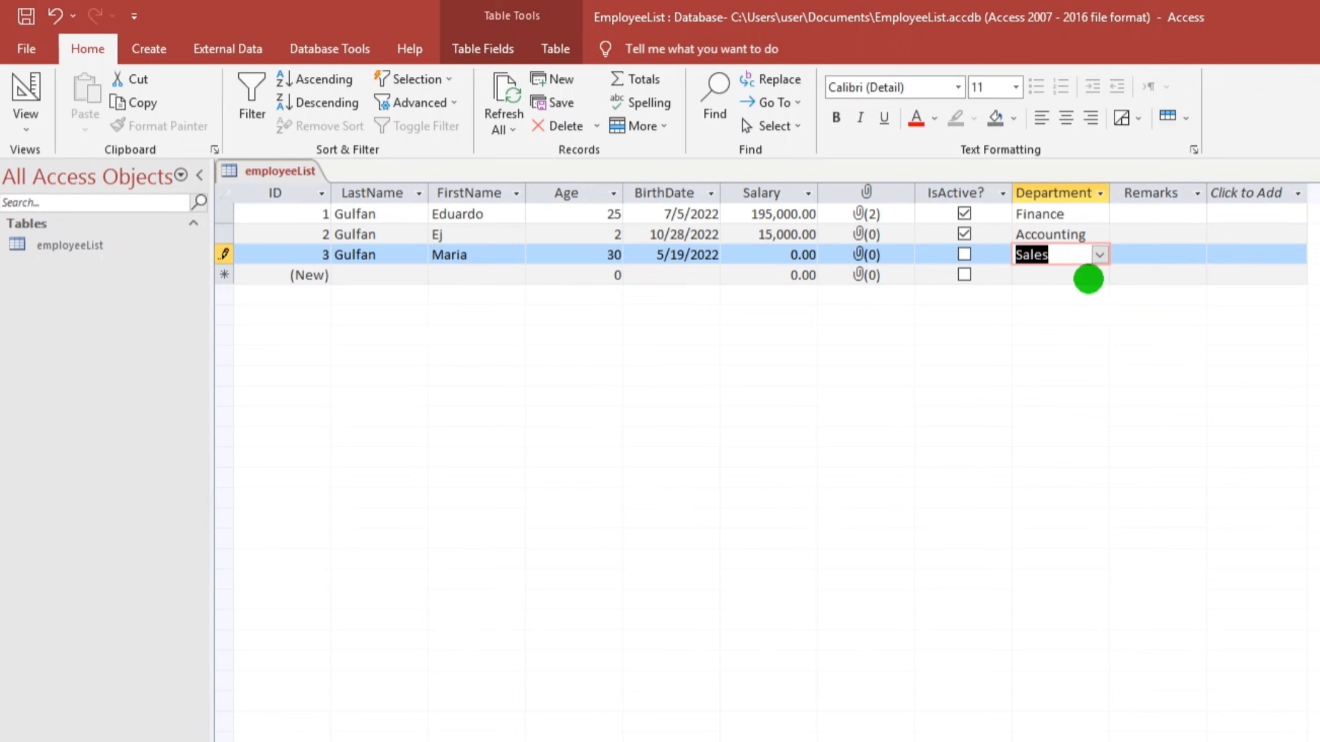
pyautogui.click(1098, 255)
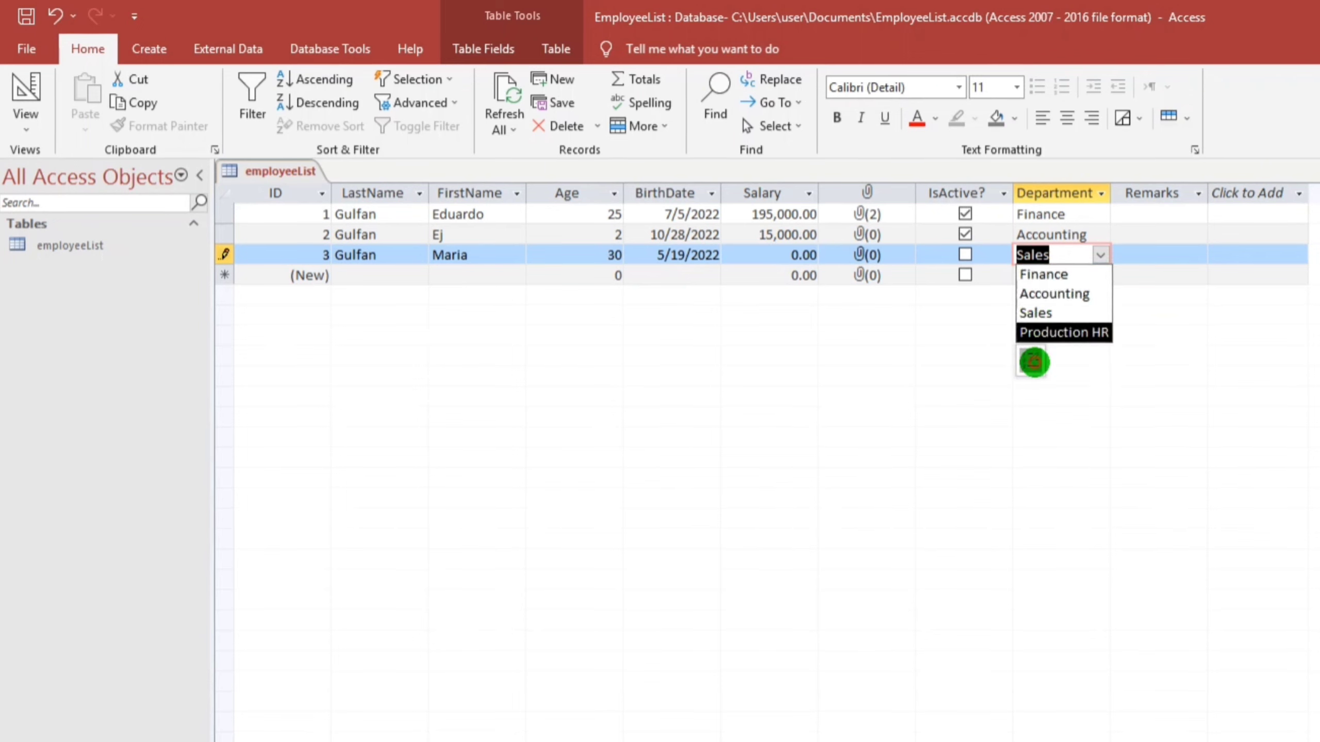
pyautogui.click(1033, 362)
pyautogui.write('Maintenance')
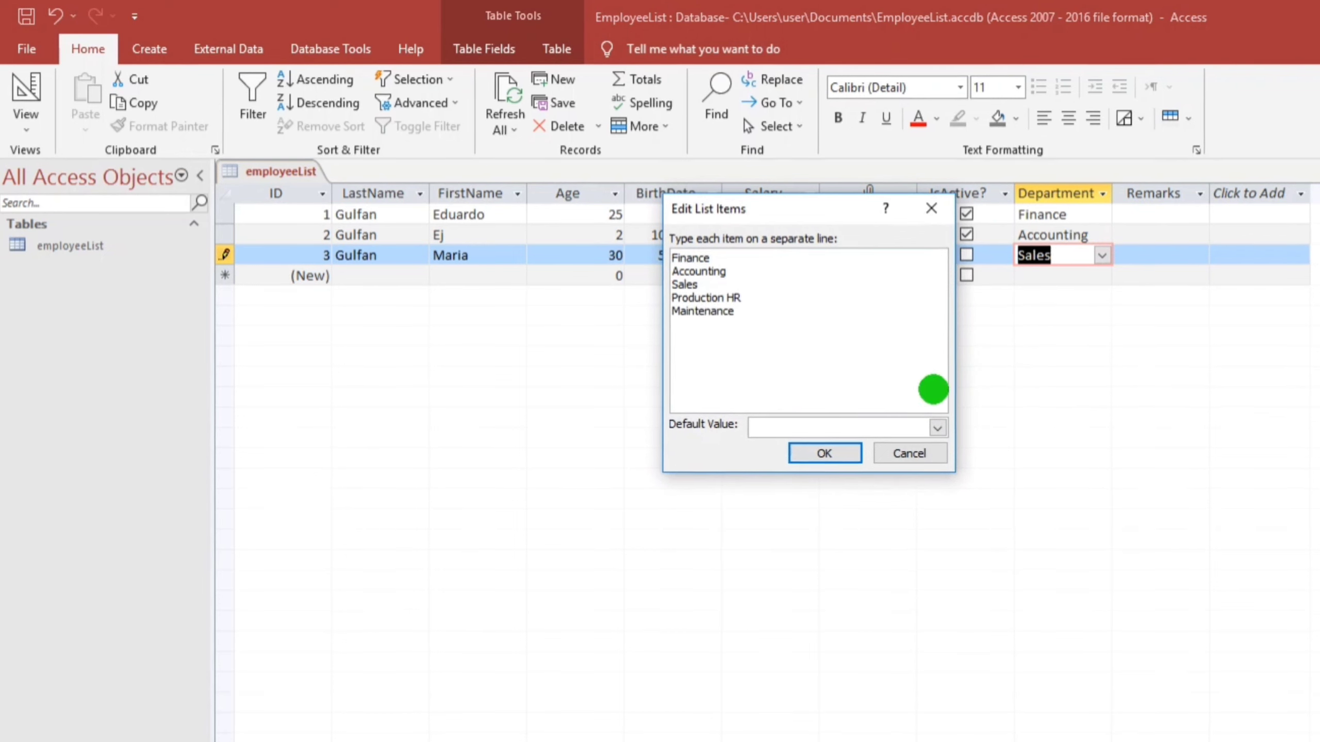
pyautogui.click(842, 453)
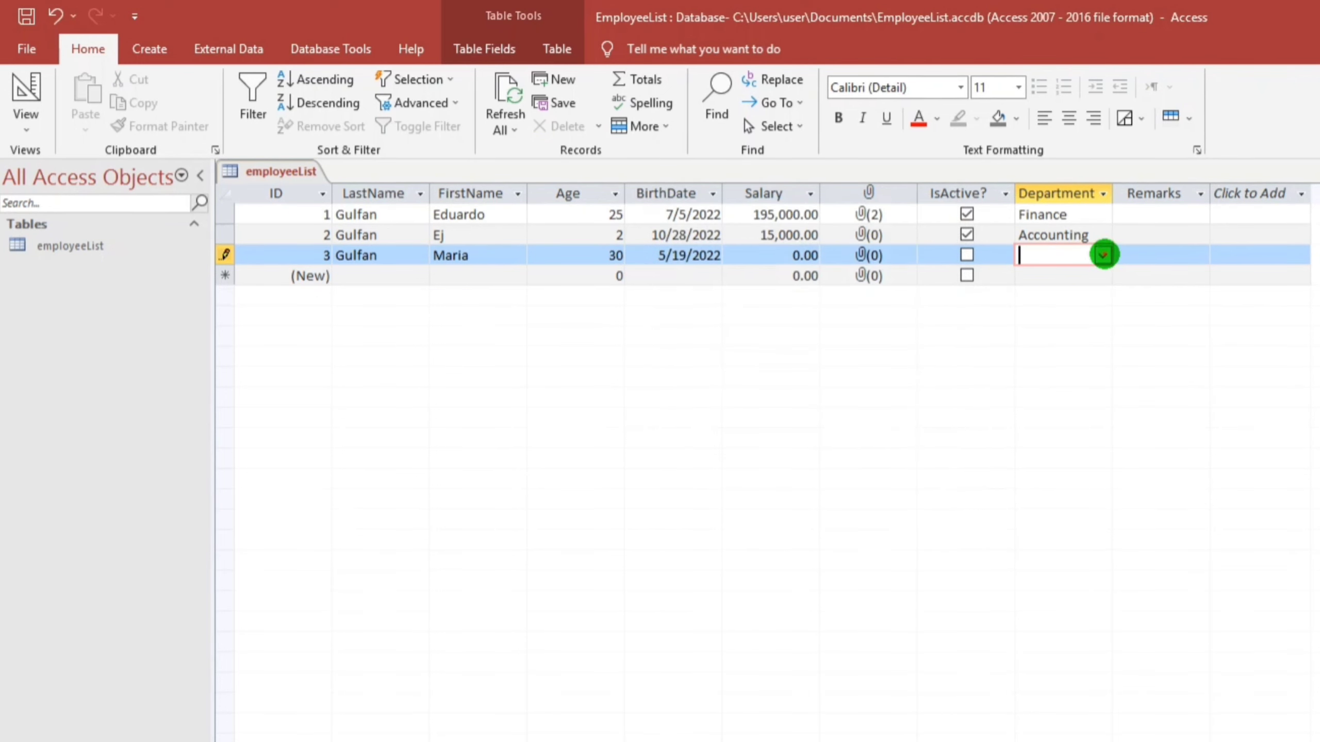
pyautogui.click(1102, 255)
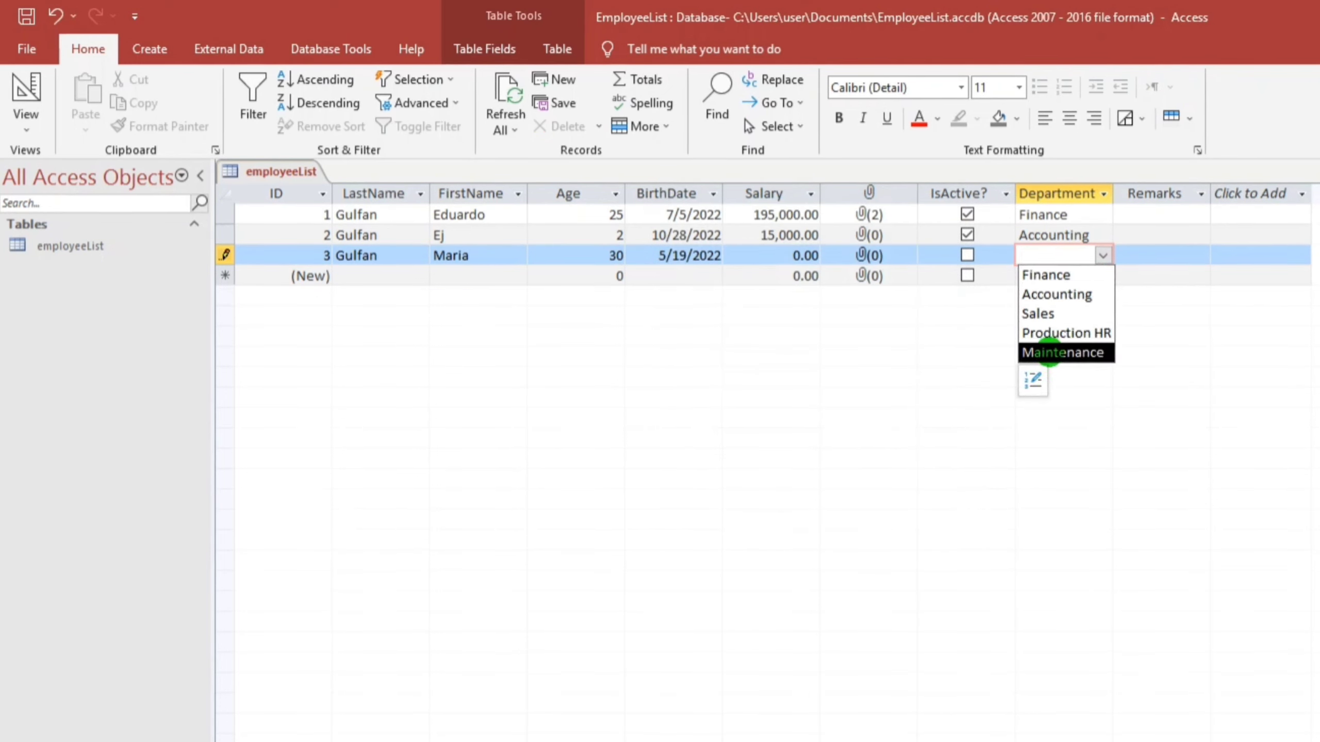
pyautogui.click(1049, 353)
pyautogui.click(1140, 257)
# Enter the remarks 'Good looking' for record 1 and 'Cute' for record 2
pyautogui.click(1133, 212)
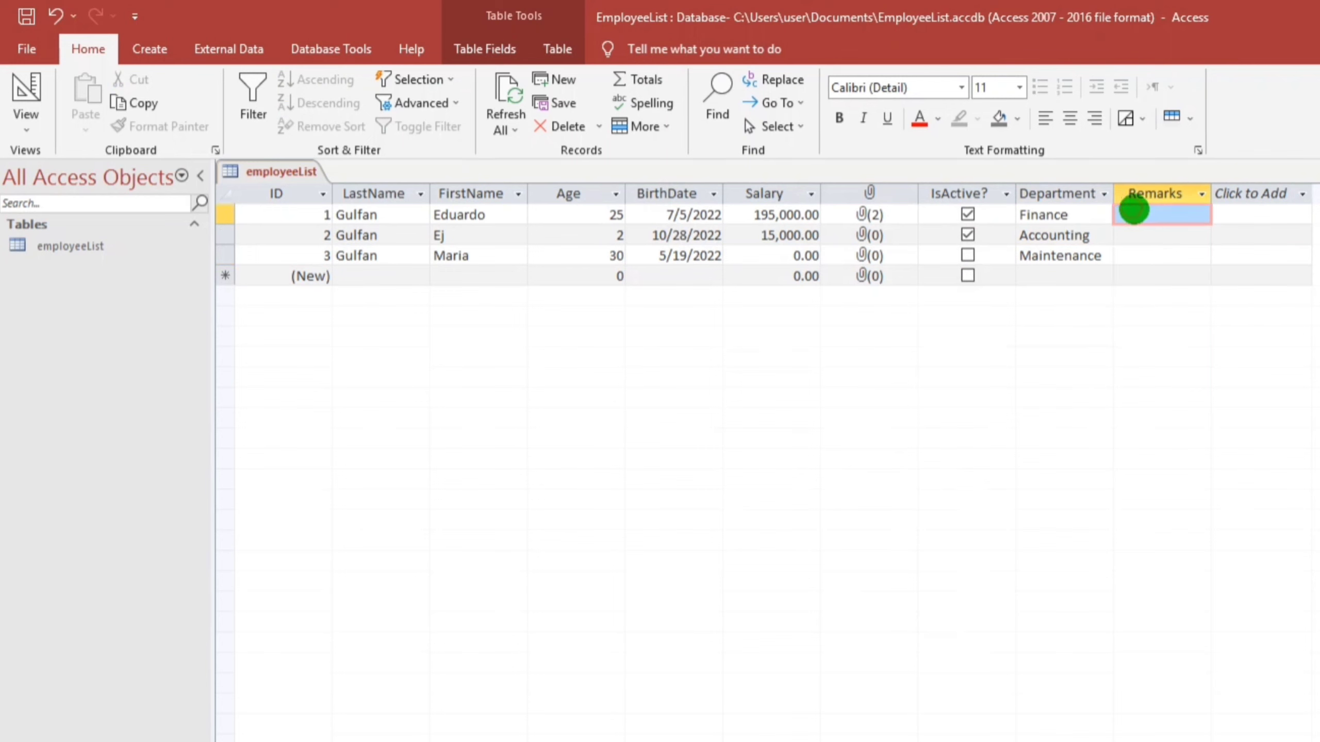
pyautogui.click(1218, 220)
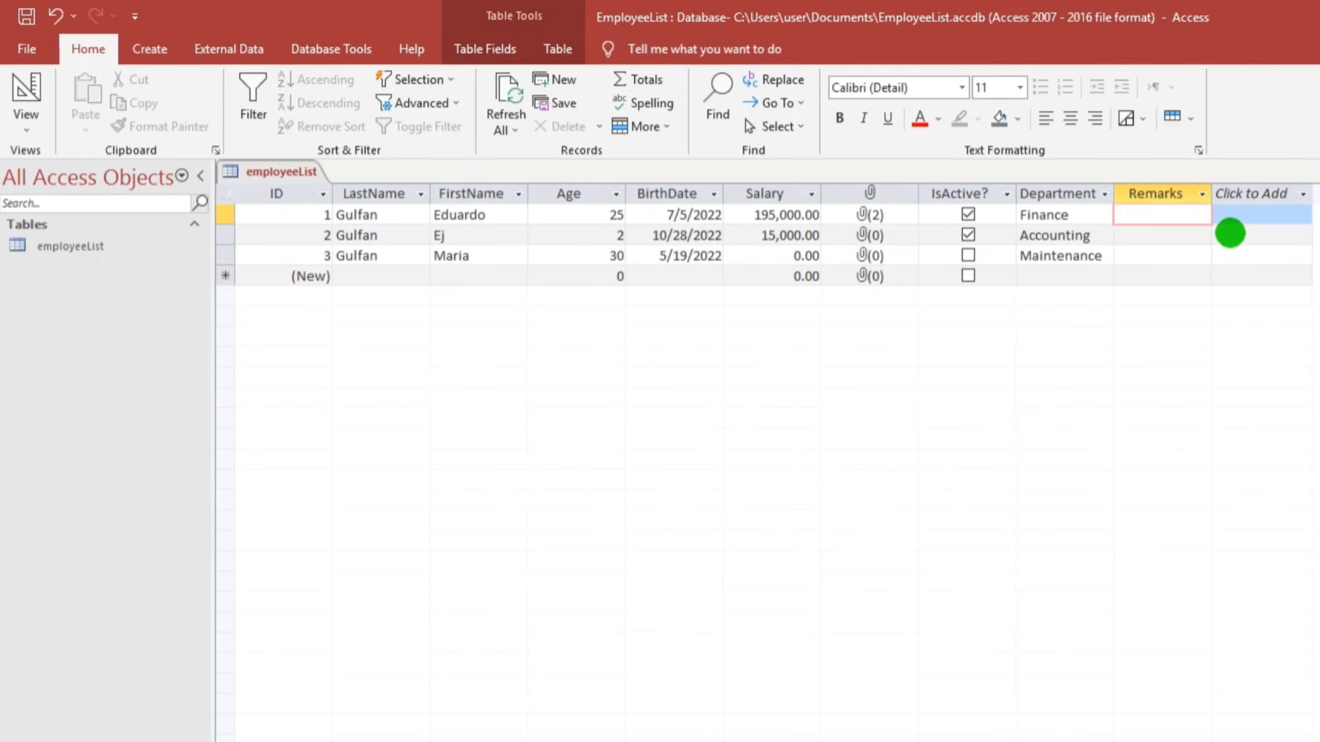
pyautogui.write('Good looking')
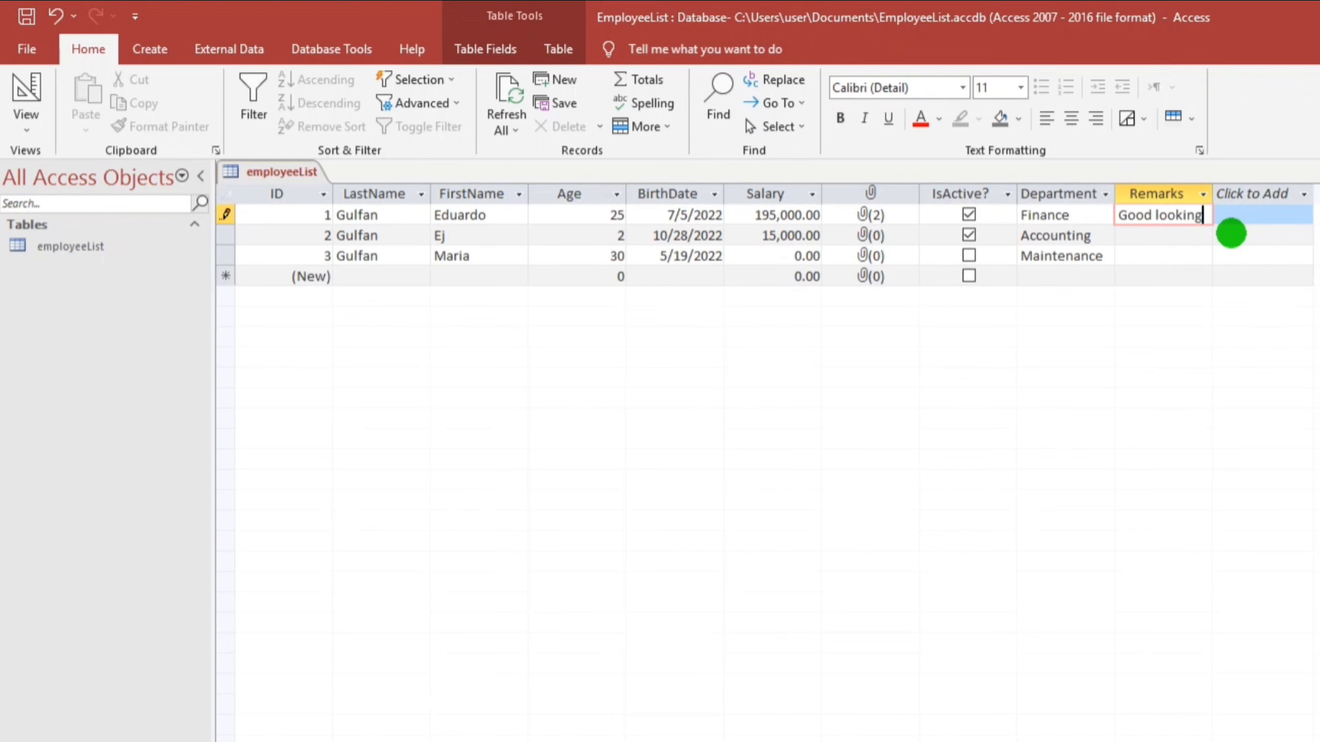
pyautogui.click(1231, 233)
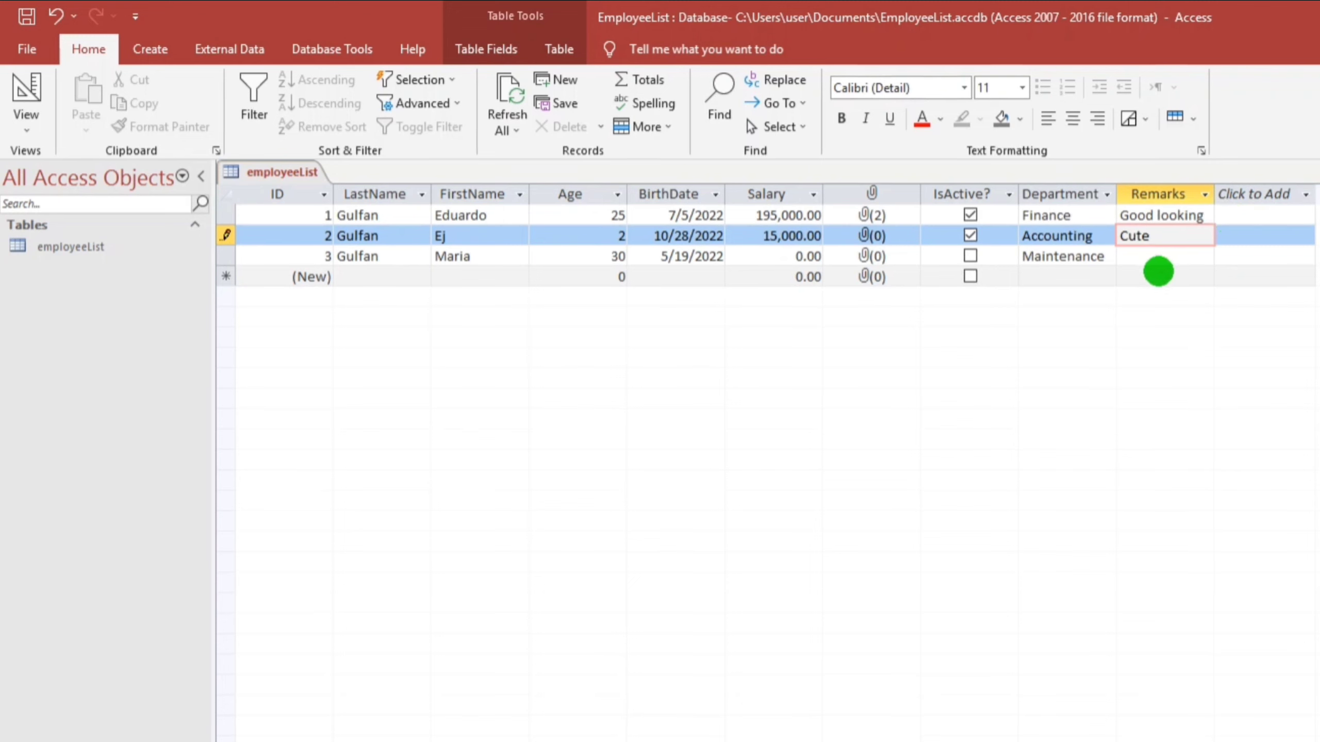
pyautogui.click(1155, 278)
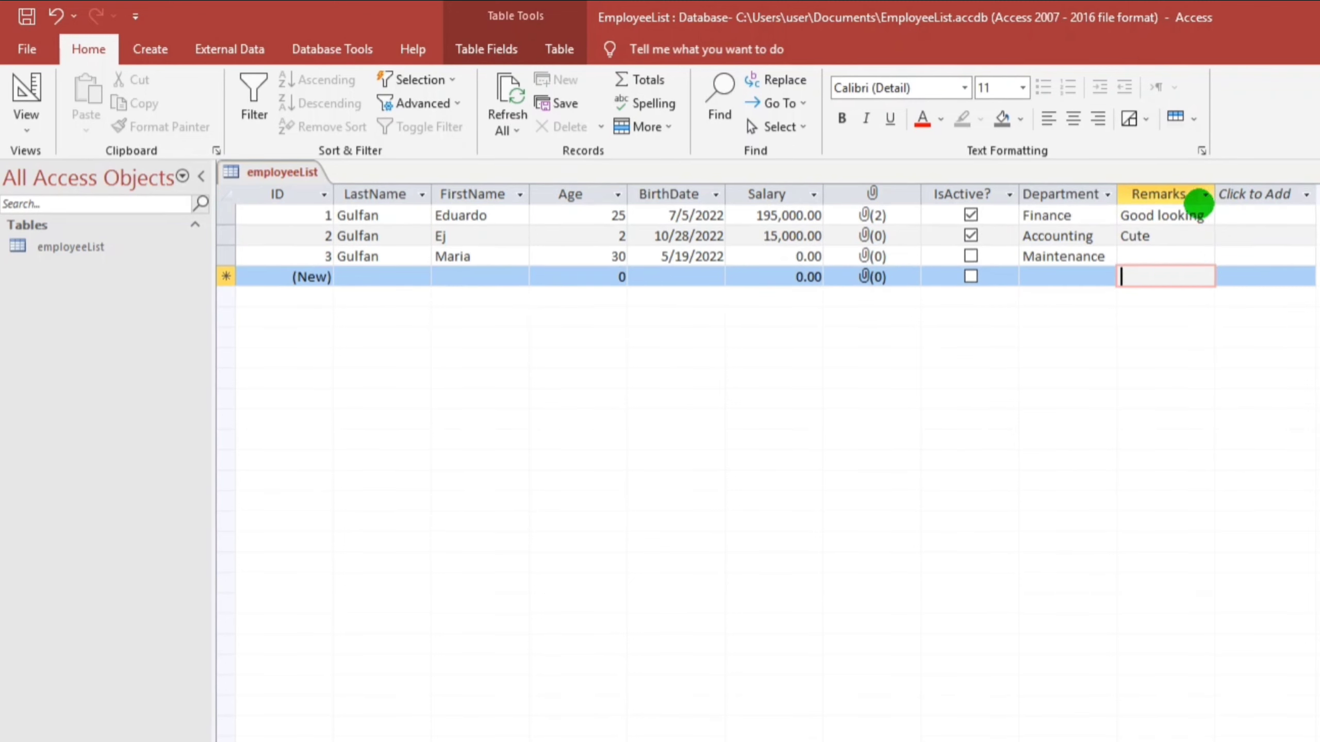
# Widen the Remarks column and close the employeeList table
pyautogui.moveTo(1214, 192); pyautogui.dragTo(1251, 194)
pyautogui.click(1247, 200)
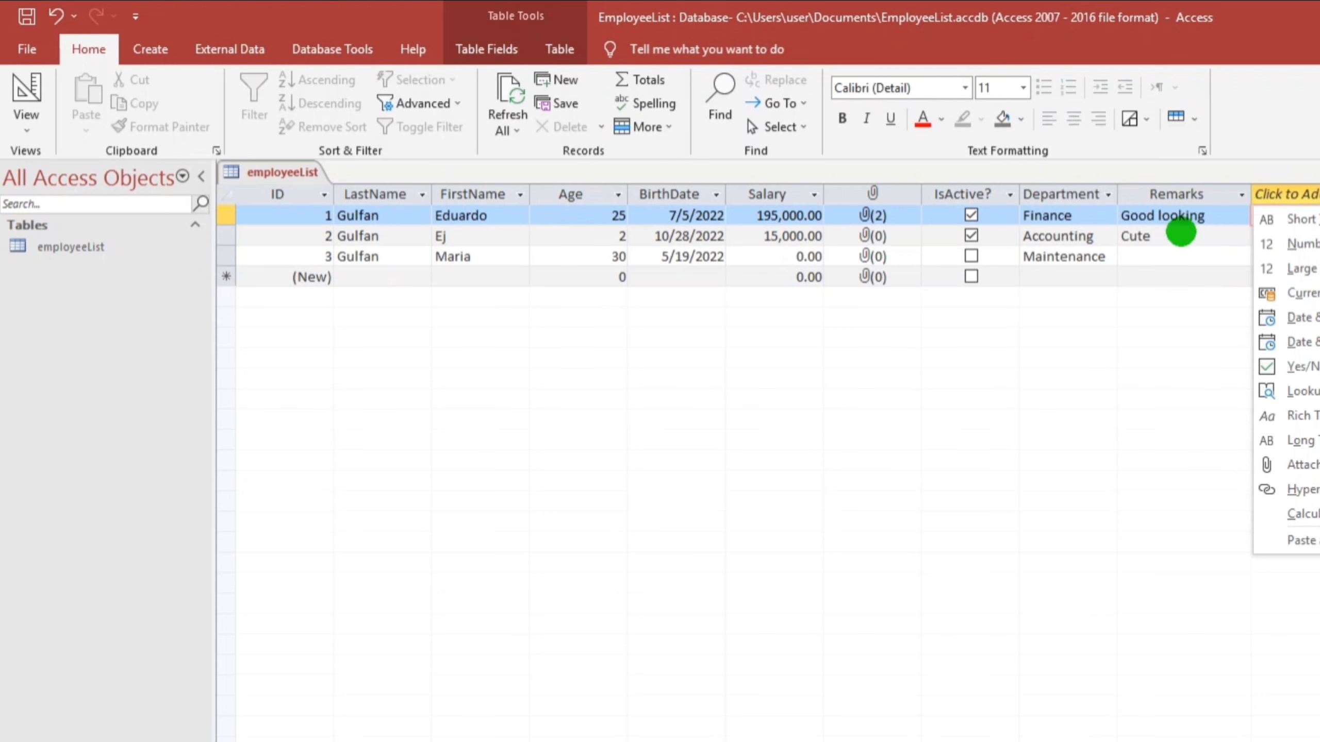
pyautogui.click(1146, 275)
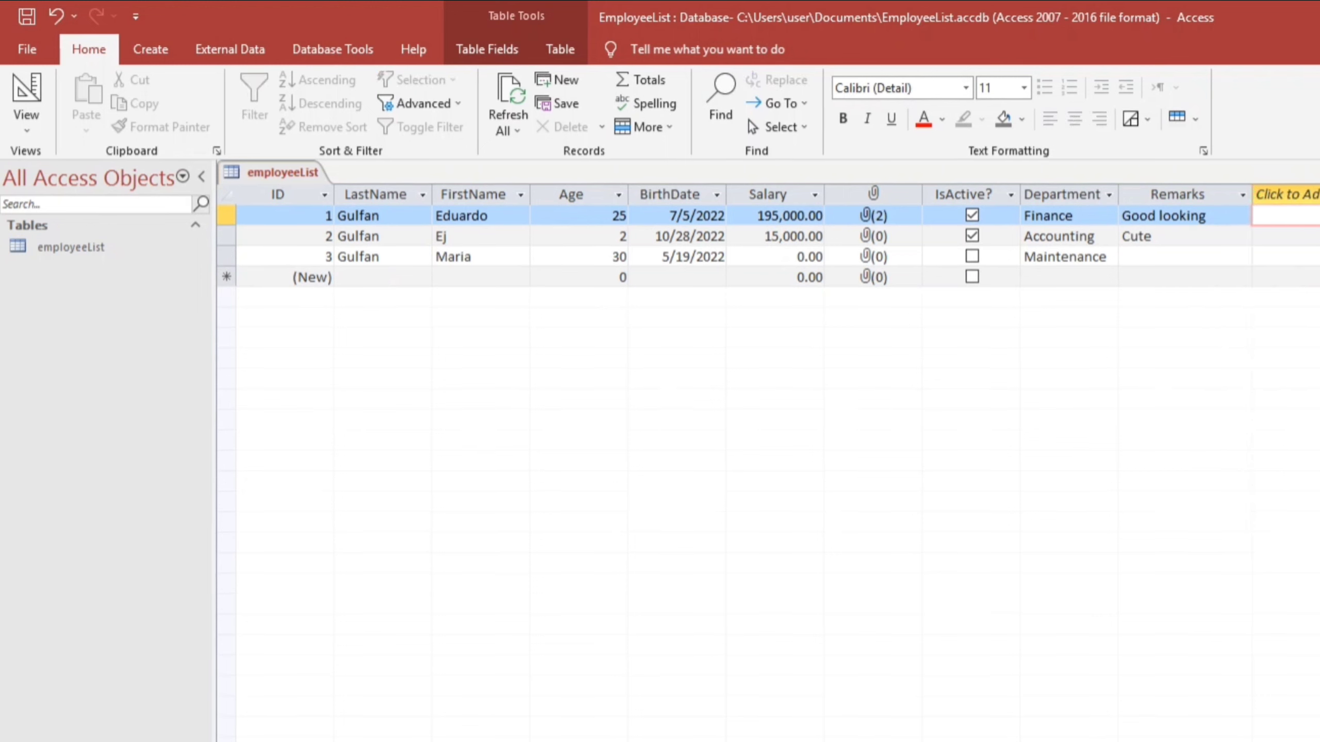
pyautogui.hotkey('ctrl', 'w')
# Save the layout changes and reopen the employeeList table
pyautogui.click(732, 505)
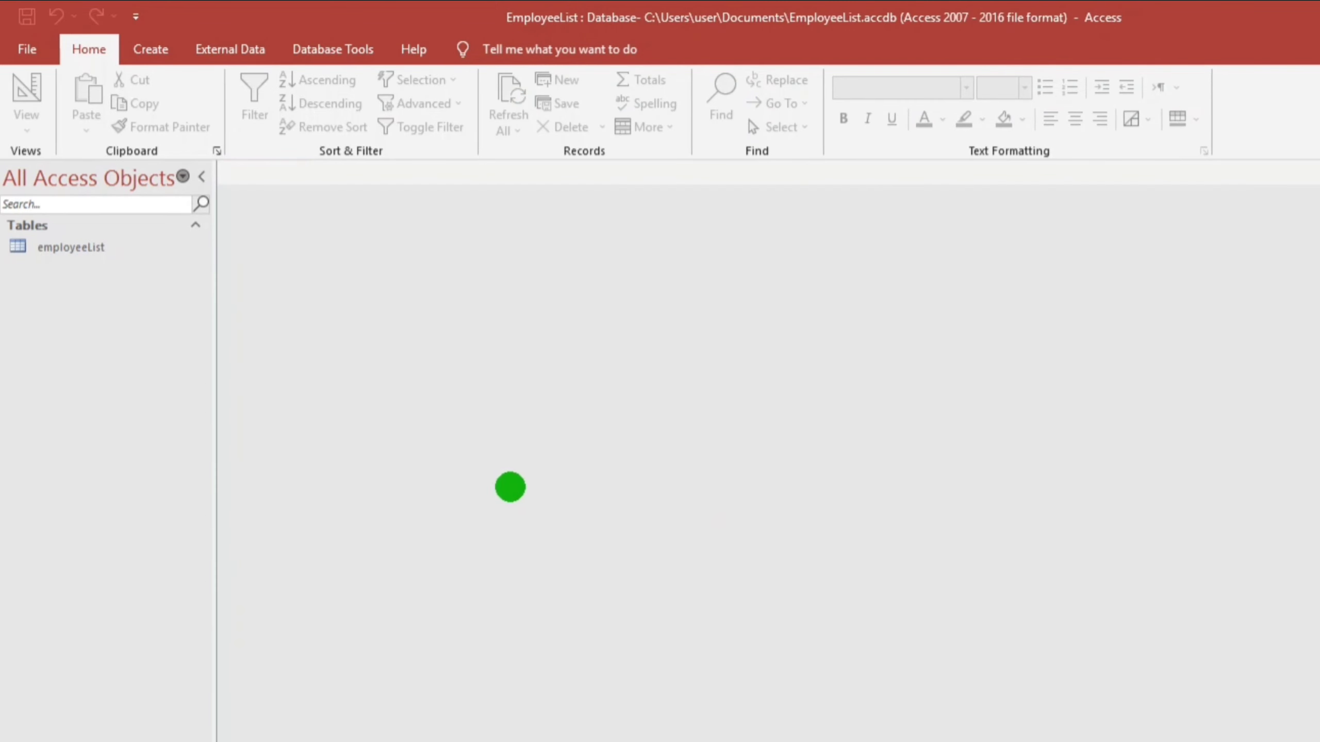
pyautogui.click(69, 247)
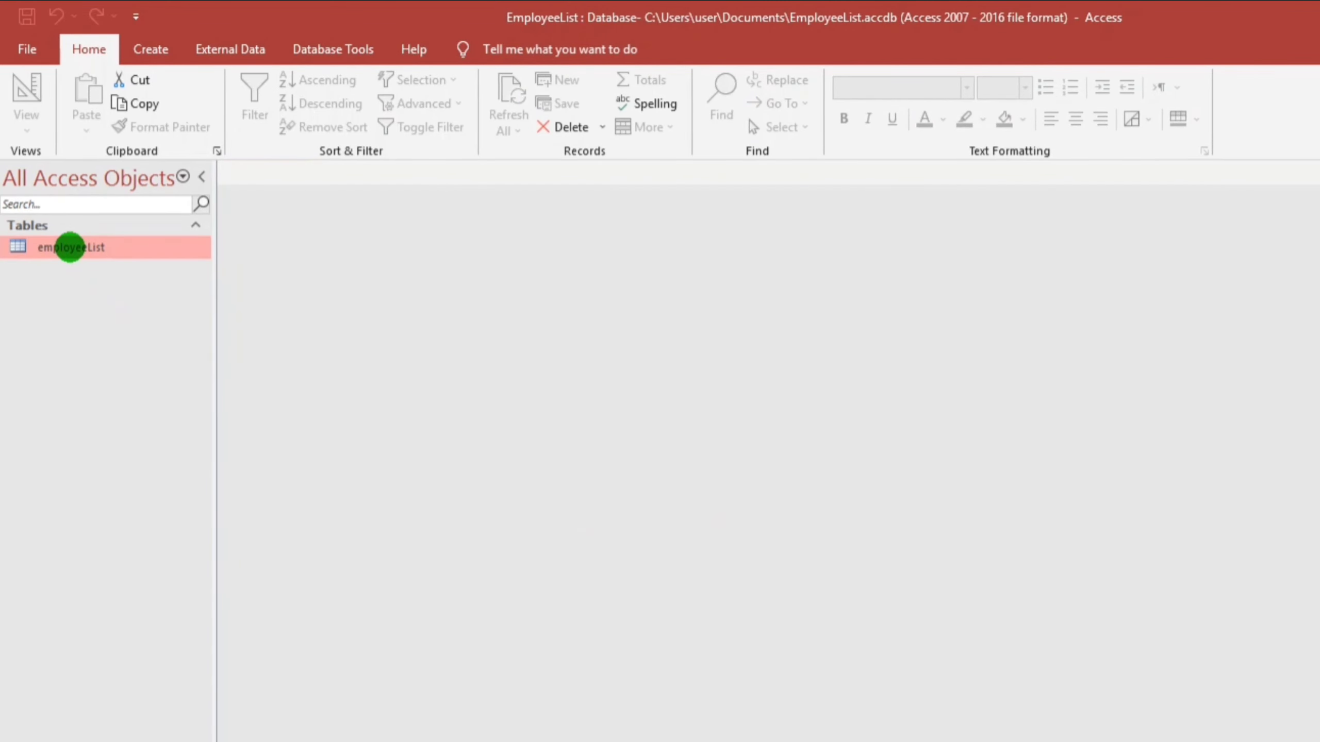
pyautogui.doubleClick(69, 247)
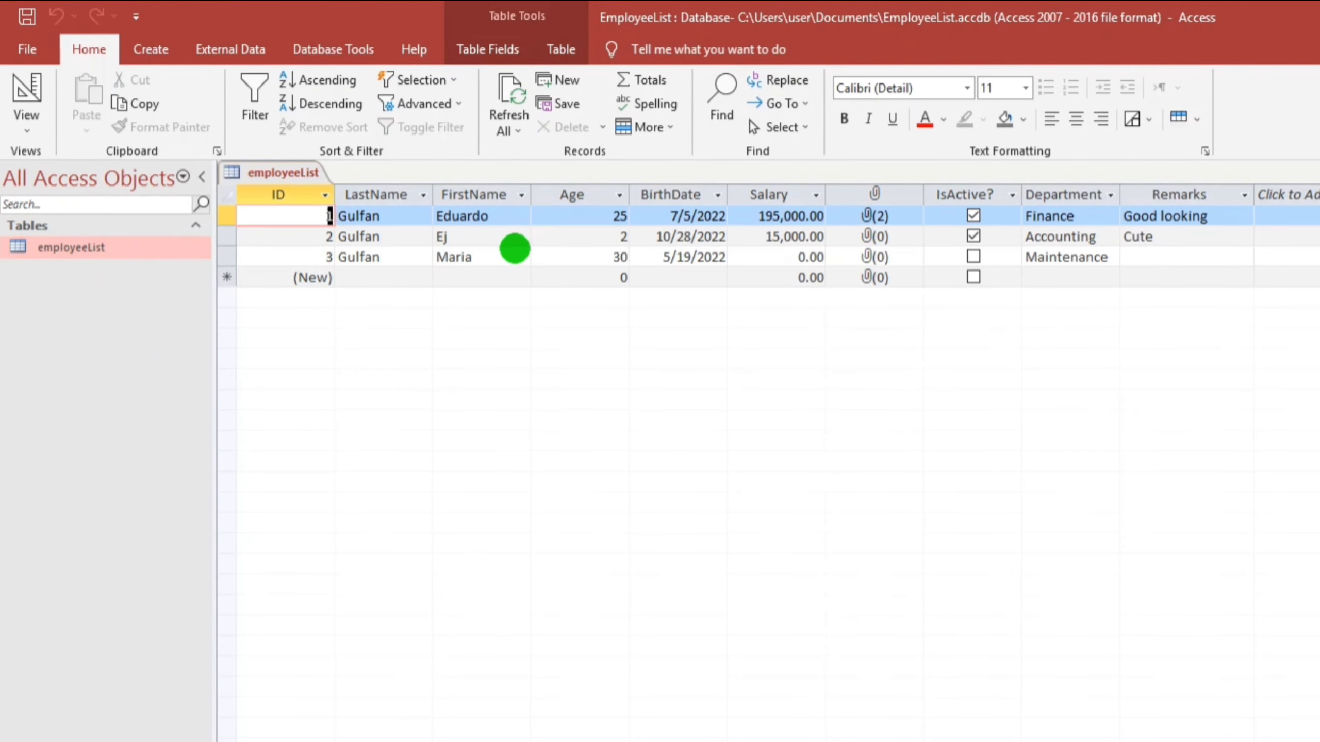
# Select record 3's Remarks cell and scroll through the datasheet to check the data
pyautogui.click(1127, 256)
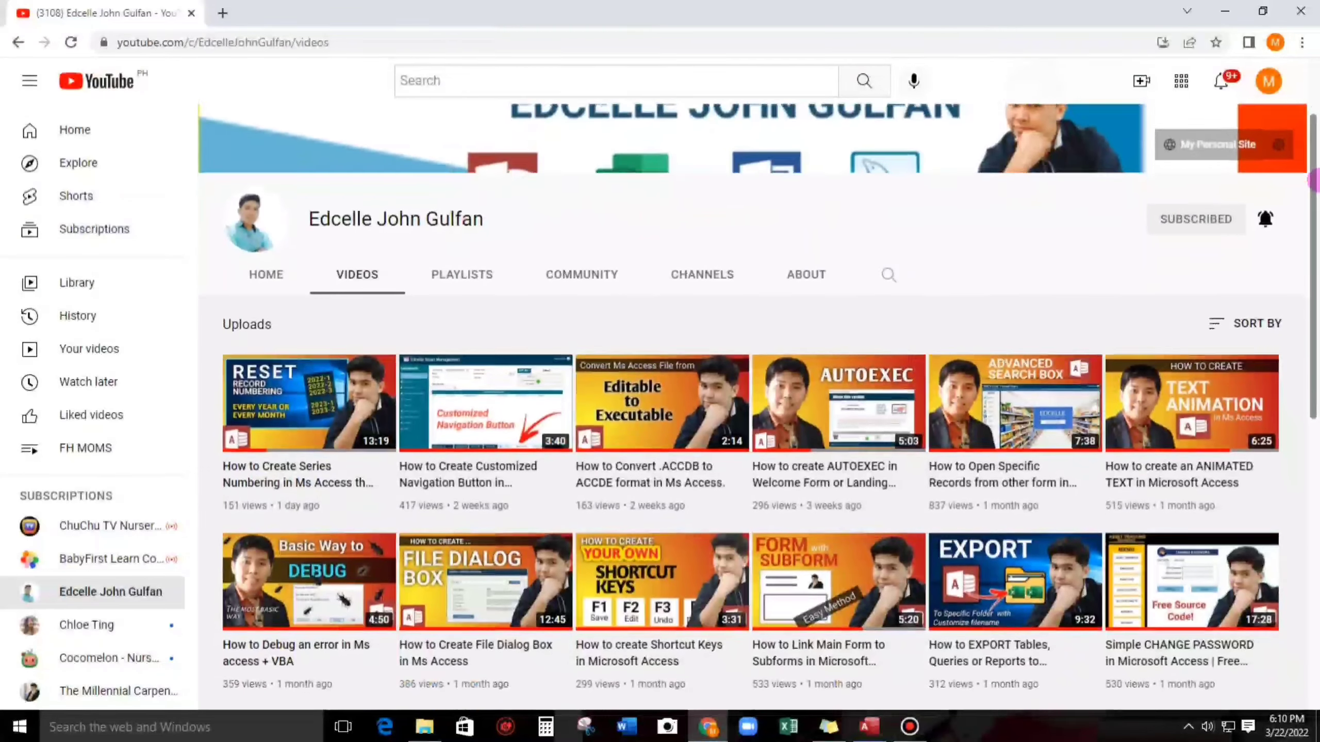
pyautogui.scroll(-4, 759, 400)
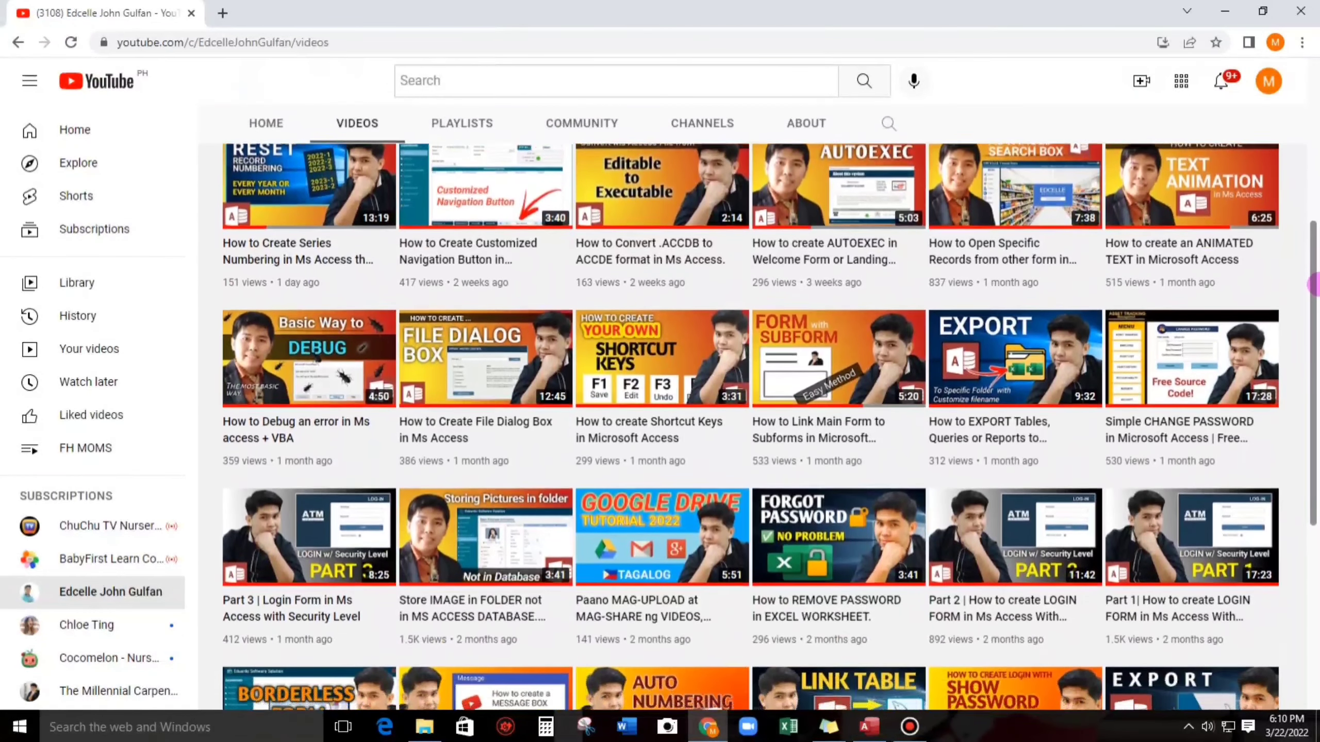
pyautogui.scroll(-2, 759, 400)
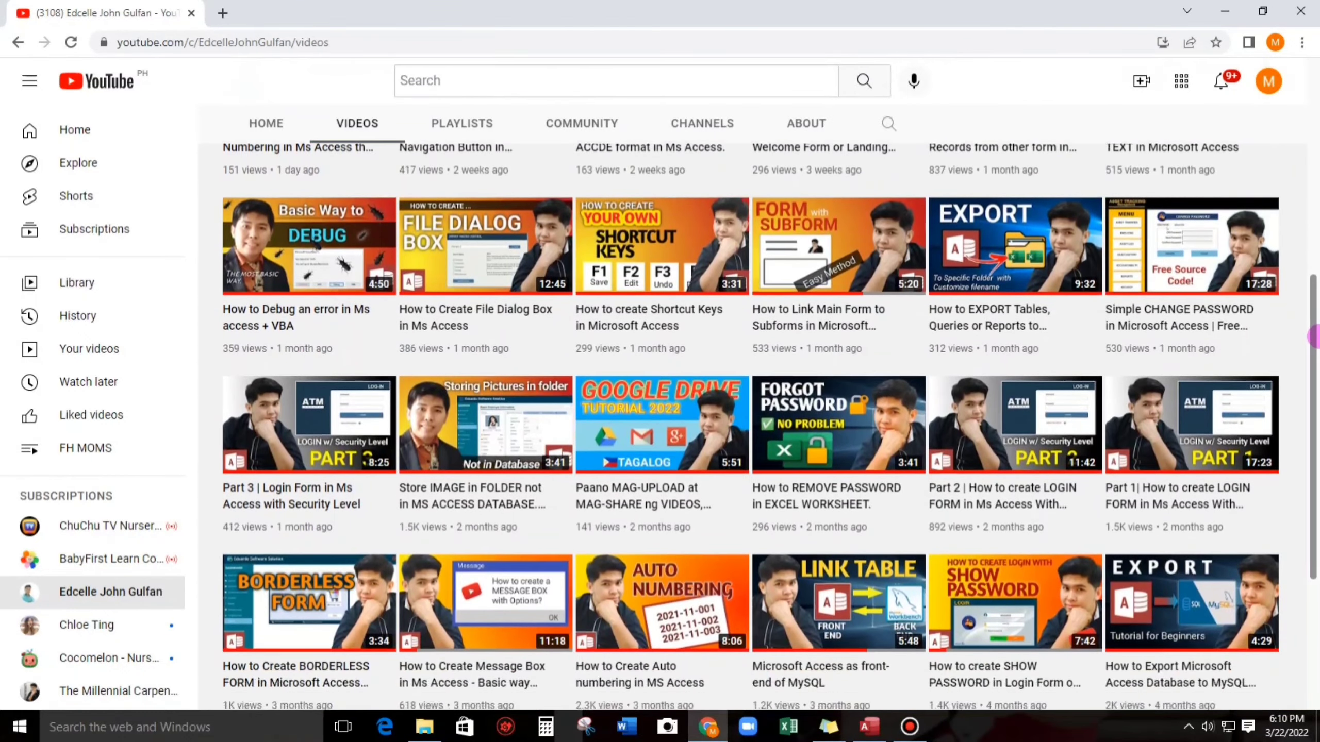
pyautogui.scroll(-1, 758, 400)
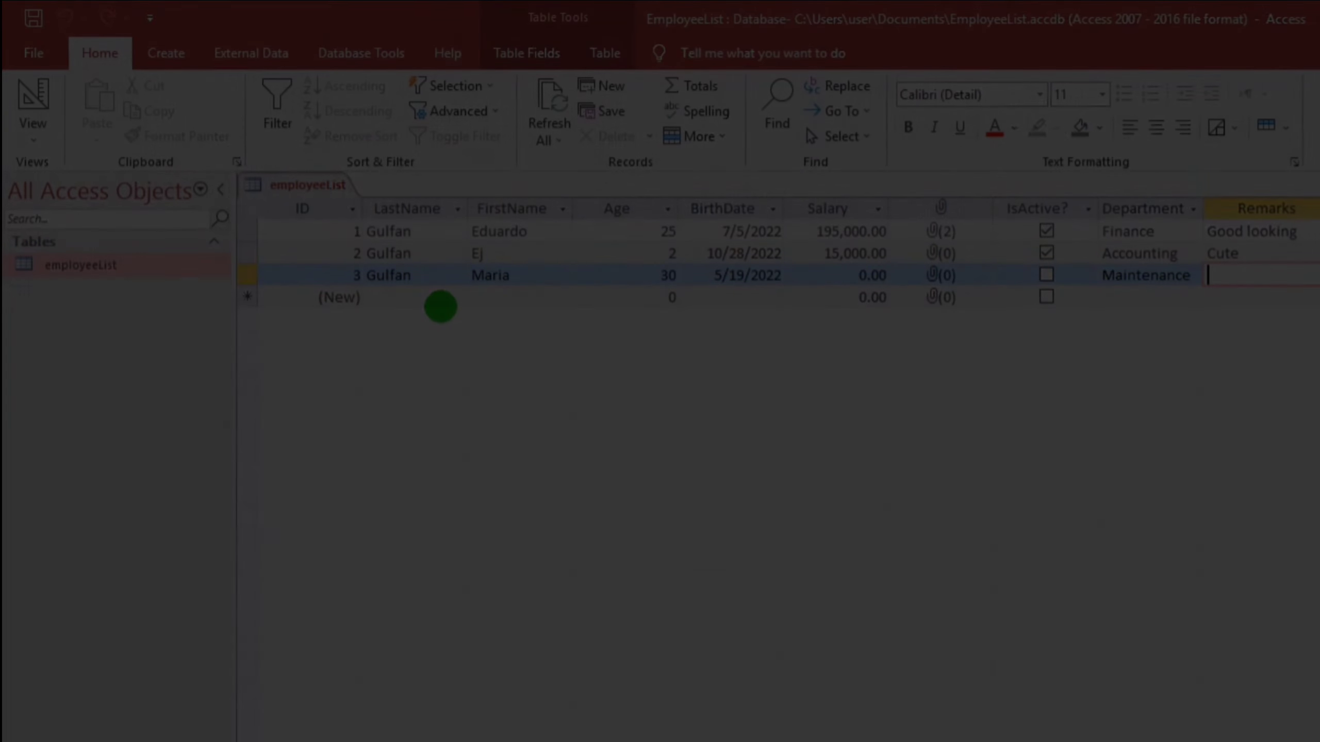